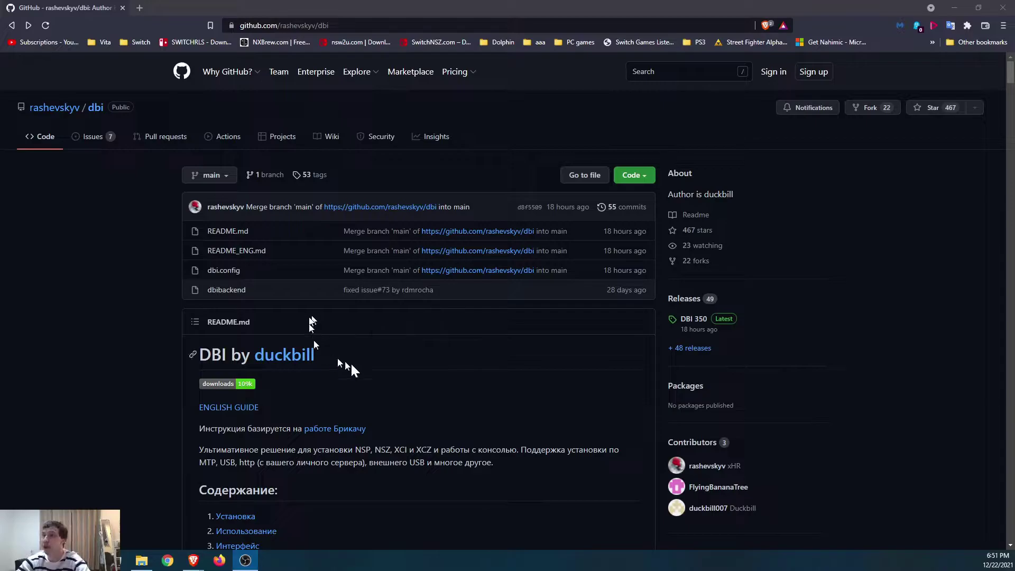
Open the repository's English guide and read where the Installation section says to copy dbi.nro and dbi.config.
scroll(383, 365, "down", 3)
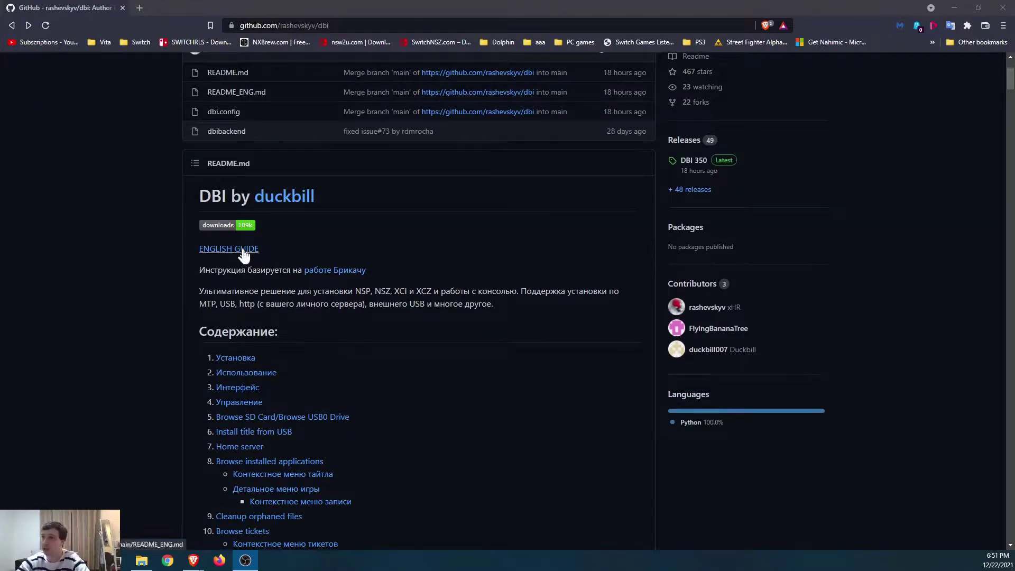
left_click(243, 249)
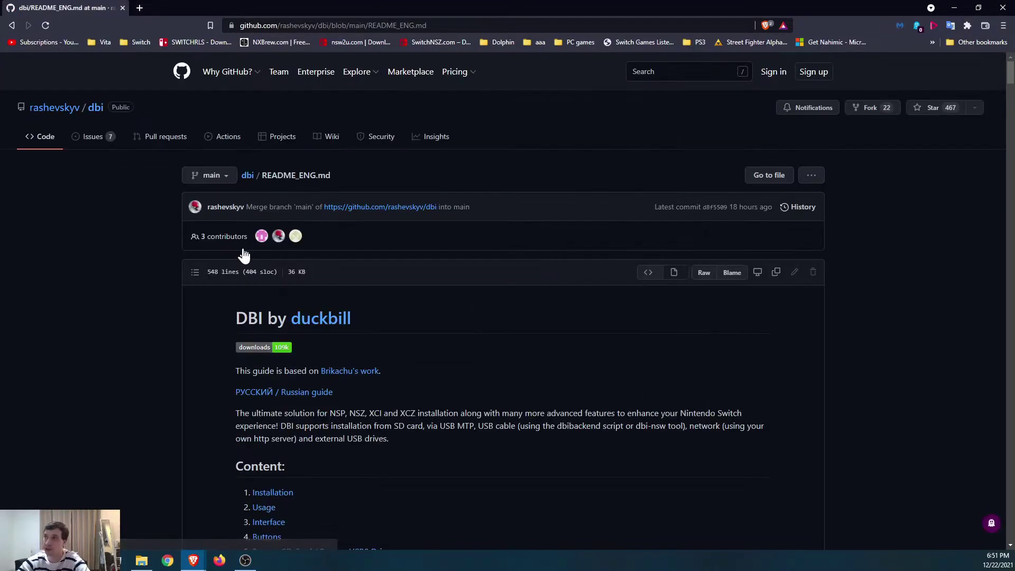
scroll(310, 320, "down", 13)
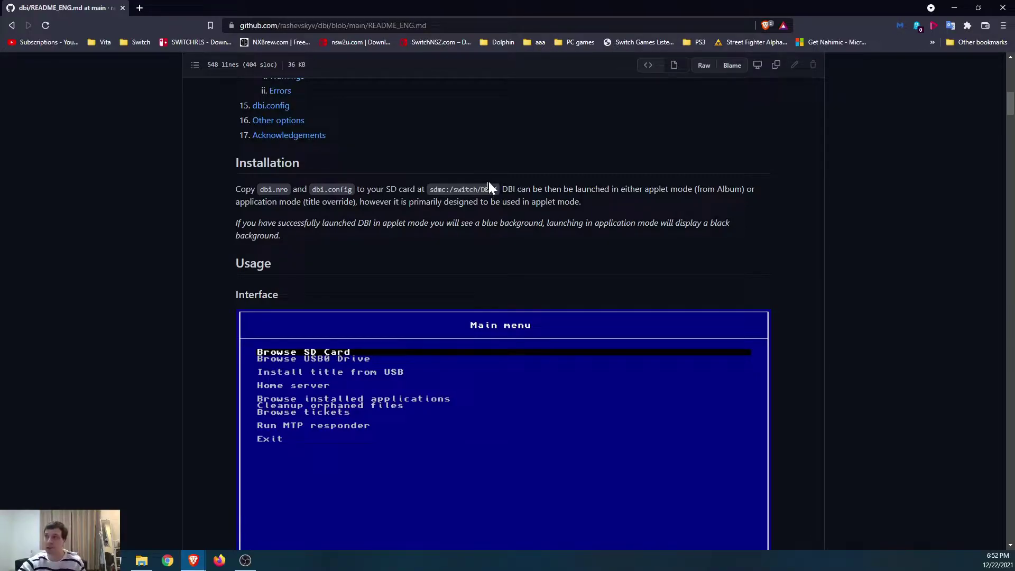
scroll(431, 214, "up", 10)
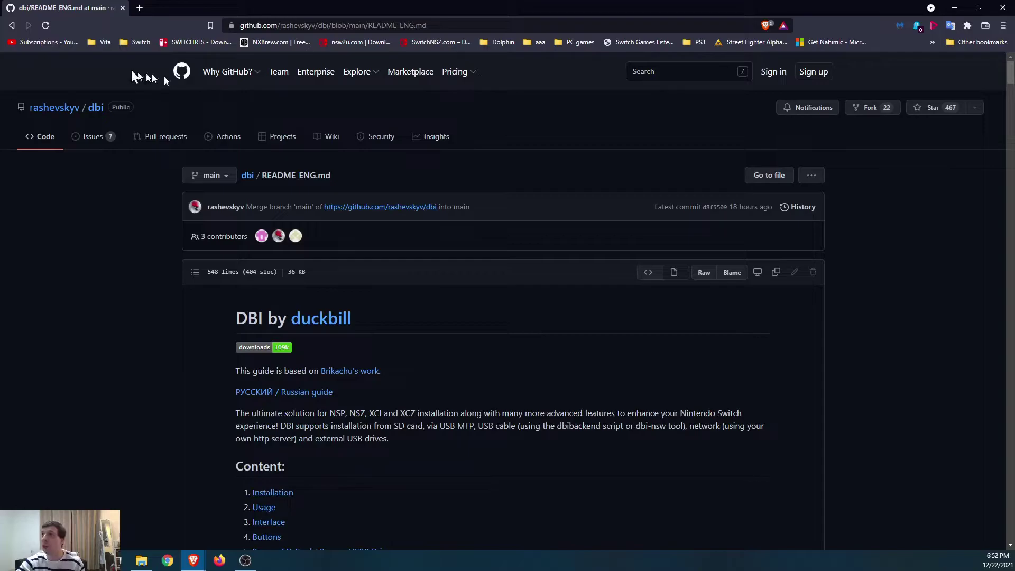
View the downloadable assets of the DBI 350 release, and return to the repository's main page.
left_click(12, 25)
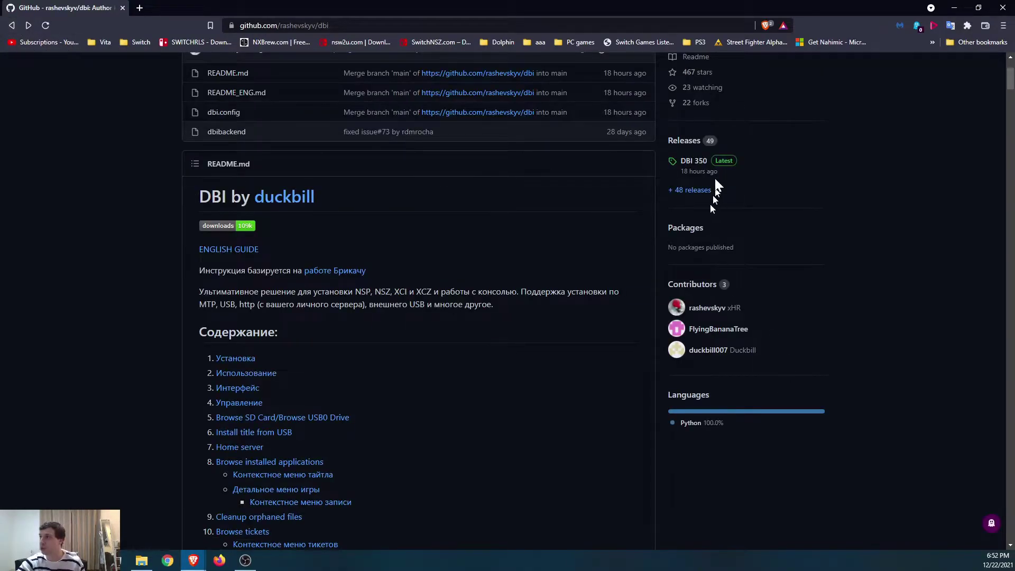
left_click(693, 160)
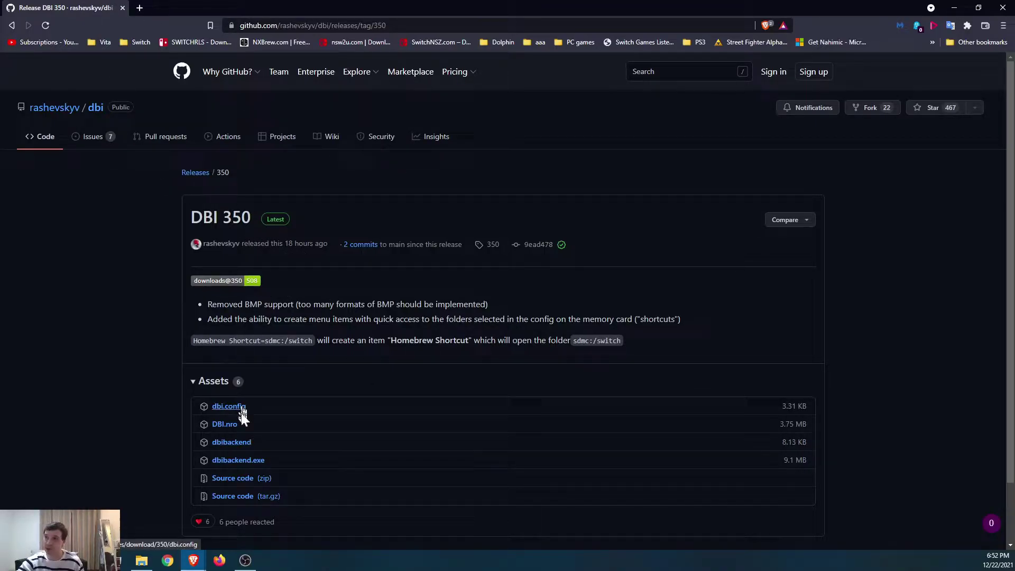
left_click(13, 25)
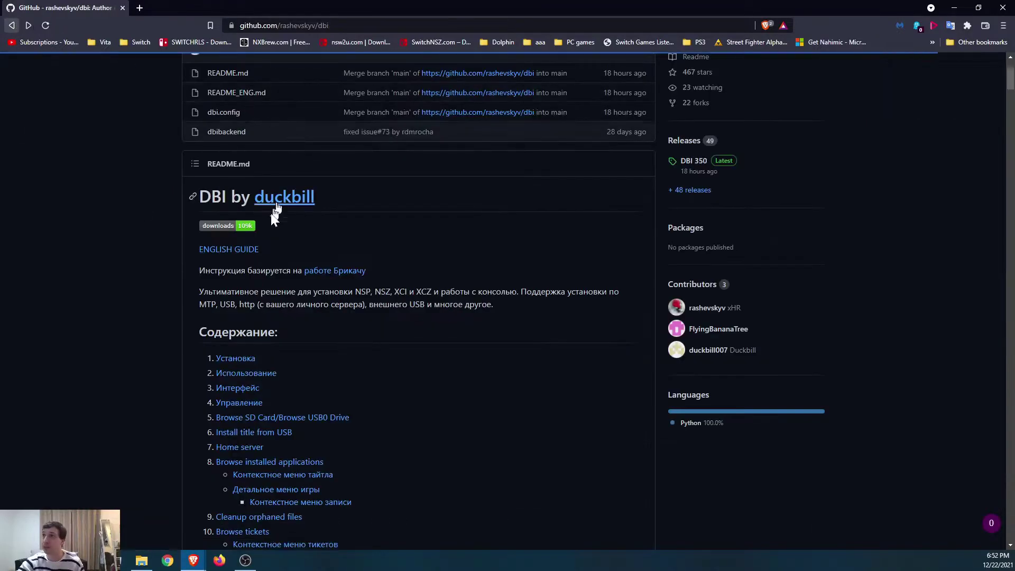
Reopen the English guide and examine the Interface section's main menu options, highlighting exFAT in the Browse USB0 Drive entry.
left_click(241, 243)
scroll(348, 327, "down", 15)
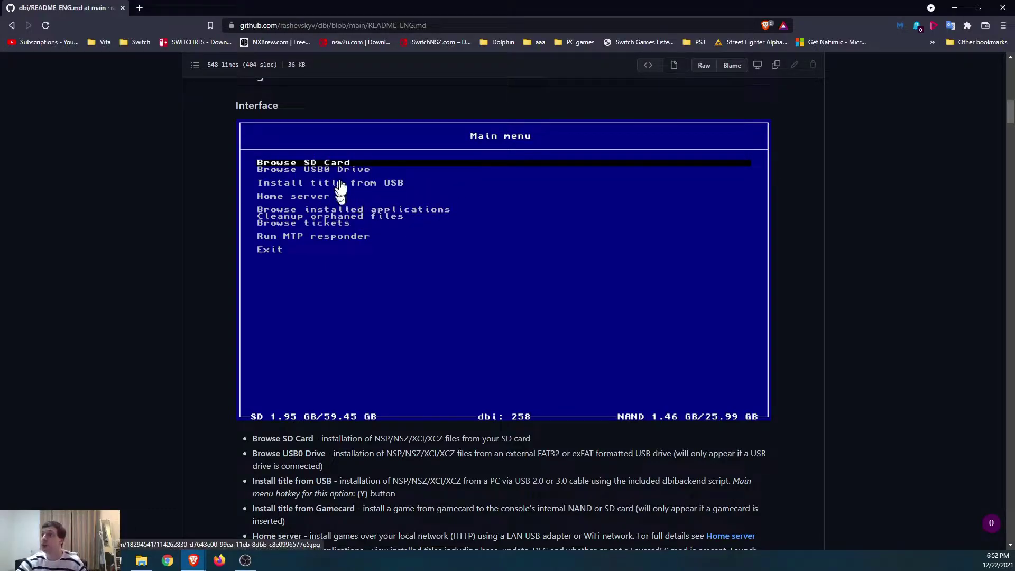
scroll(298, 388, "down", 5)
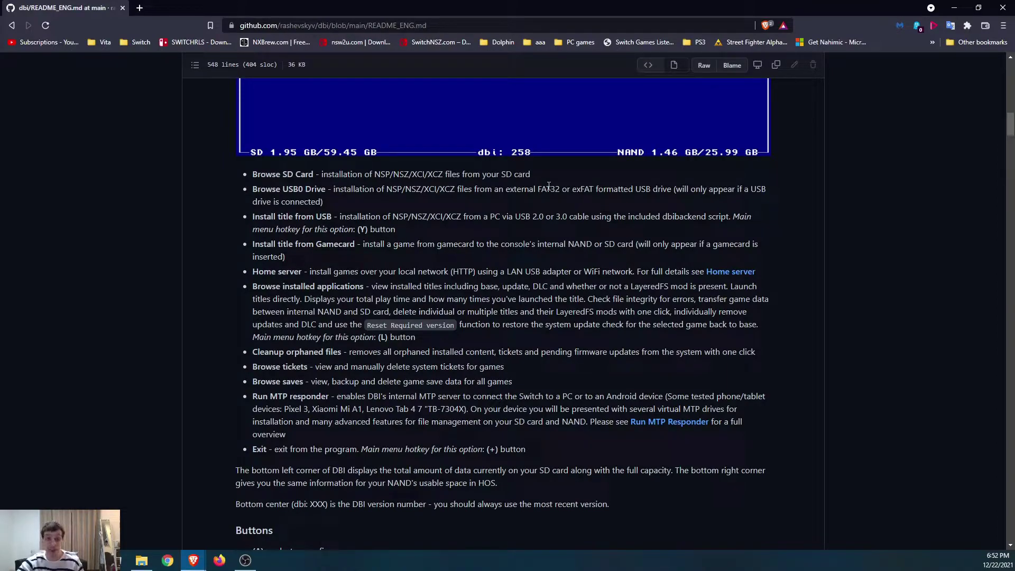
left_click_drag(570, 188, 600, 186)
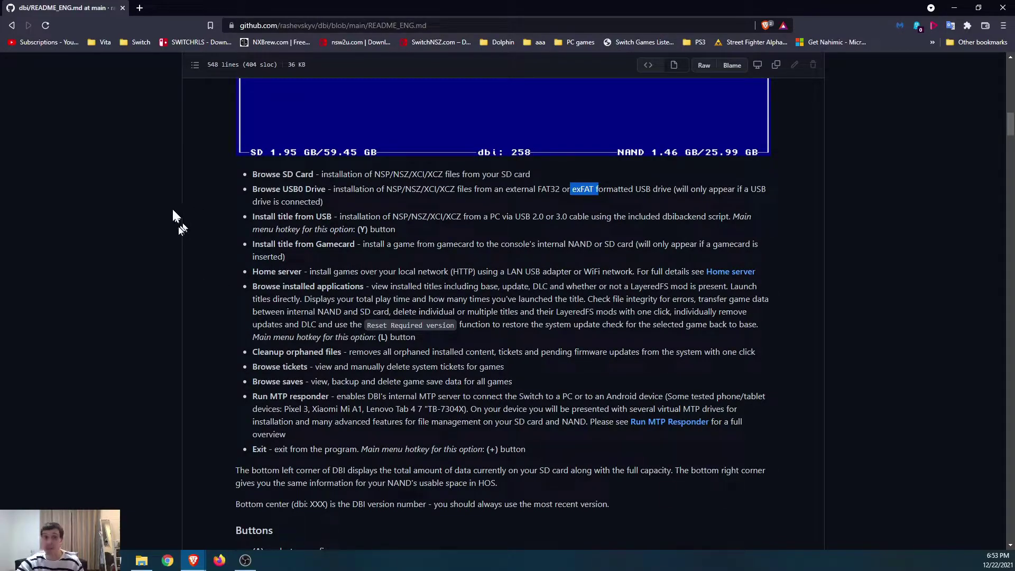
scroll(344, 264, "down", 1)
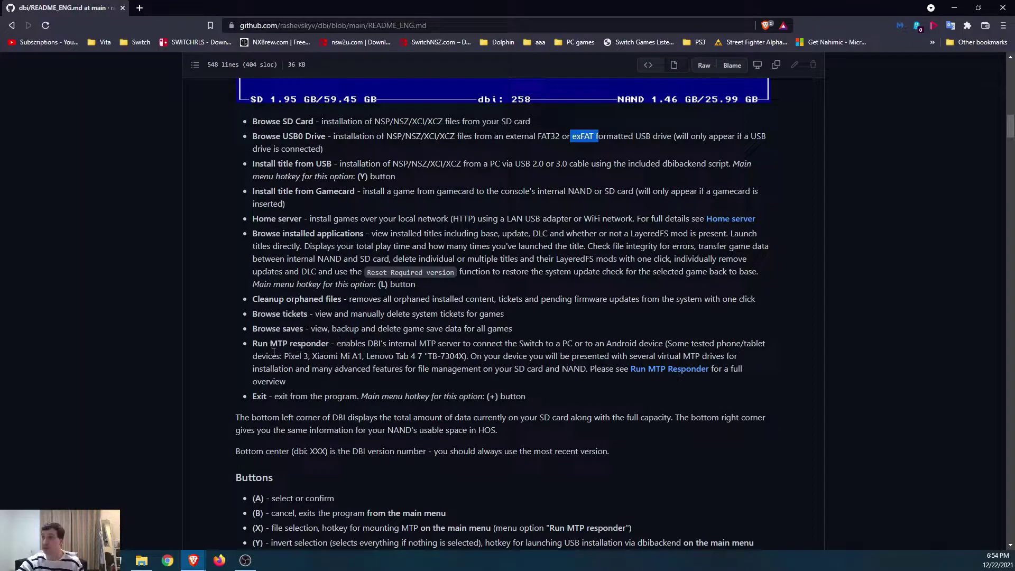
Read the Run MTP responder entry in the guide, highlighting the part about Android devices.
left_click_drag(253, 343, 313, 376)
left_click(313, 376)
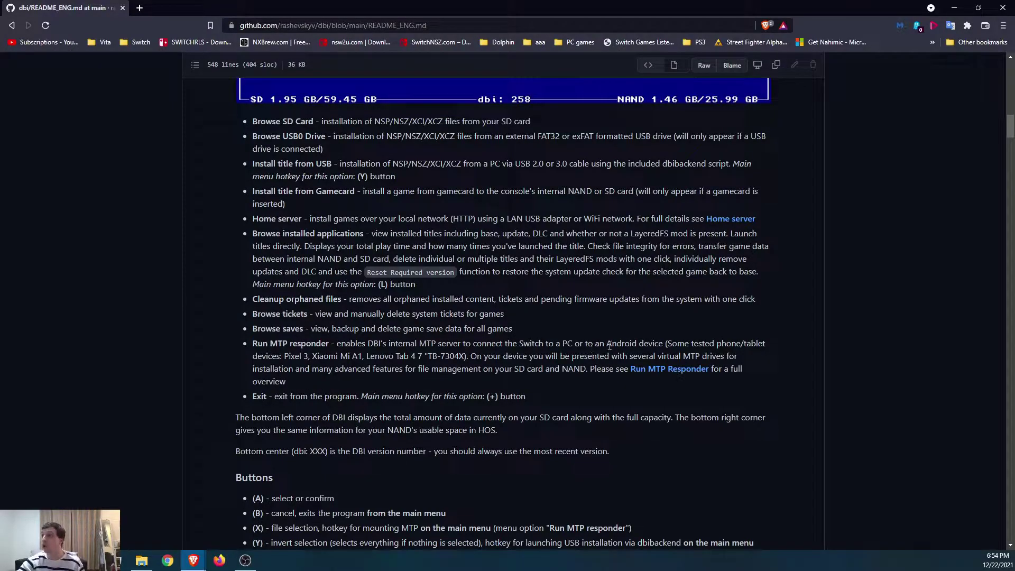
left_click_drag(607, 344, 556, 377)
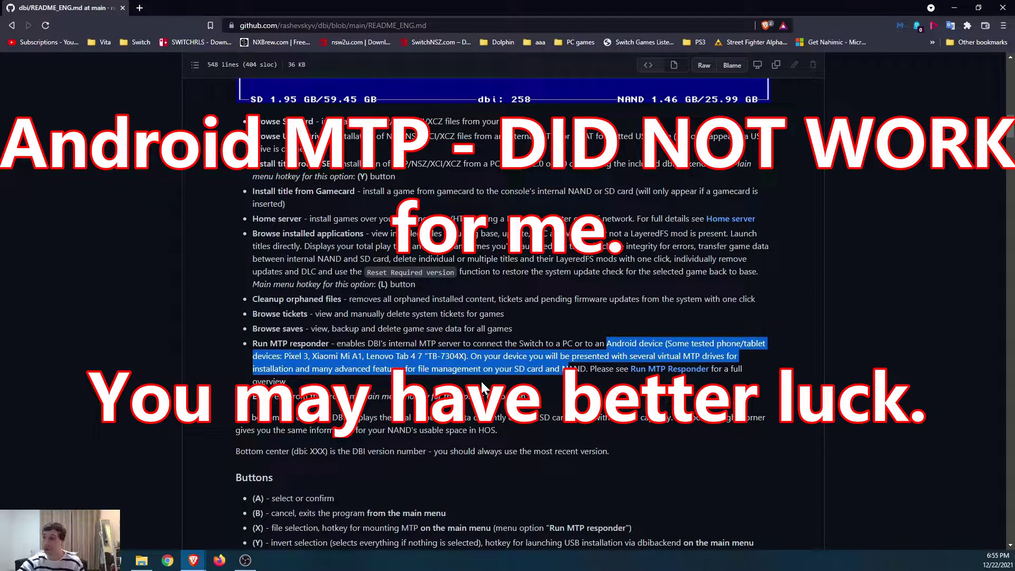
left_click(482, 387)
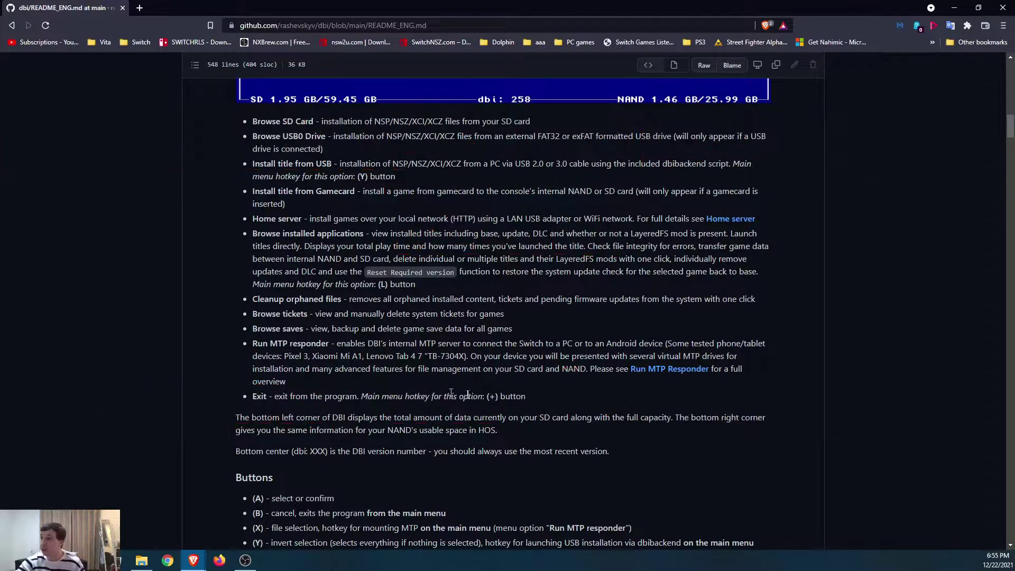
scroll(352, 398, "down", 1)
scroll(341, 388, "down", 2)
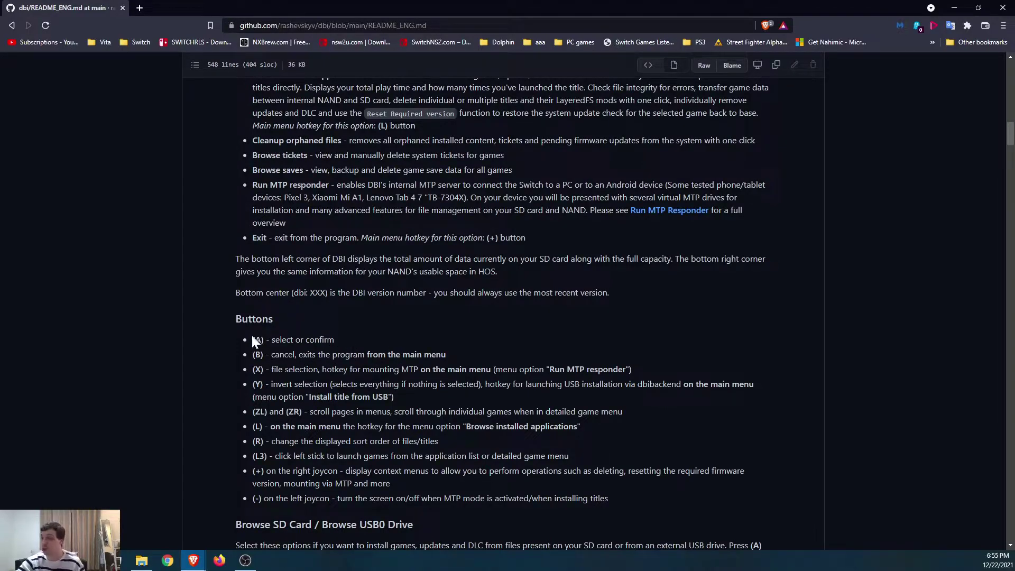
Highlight the Buttons list in the guide and skim the sections that follow it.
left_click_drag(252, 339, 384, 498)
scroll(282, 394, "down", 5)
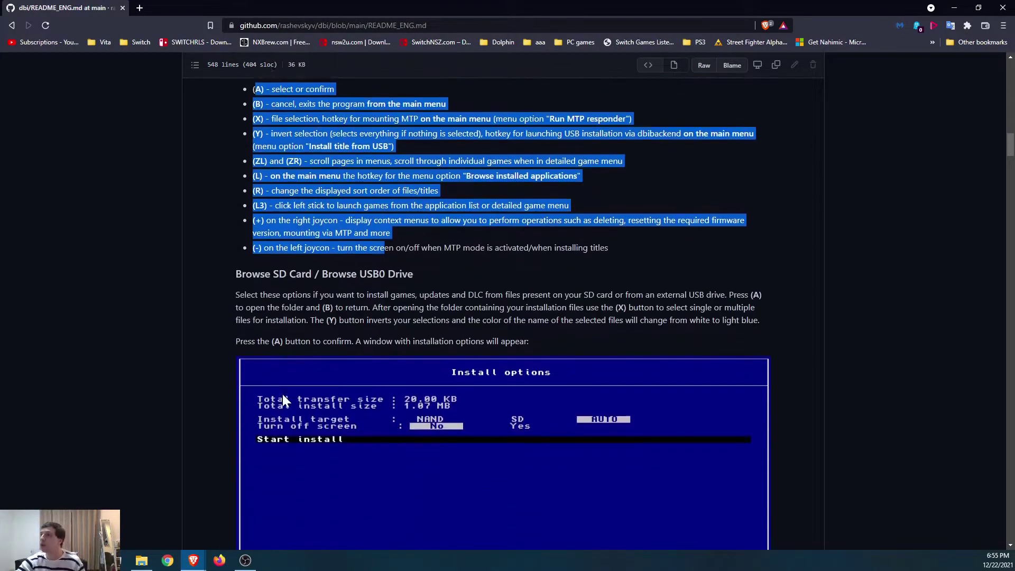
scroll(282, 394, "down", 5)
scroll(282, 394, "down", 10)
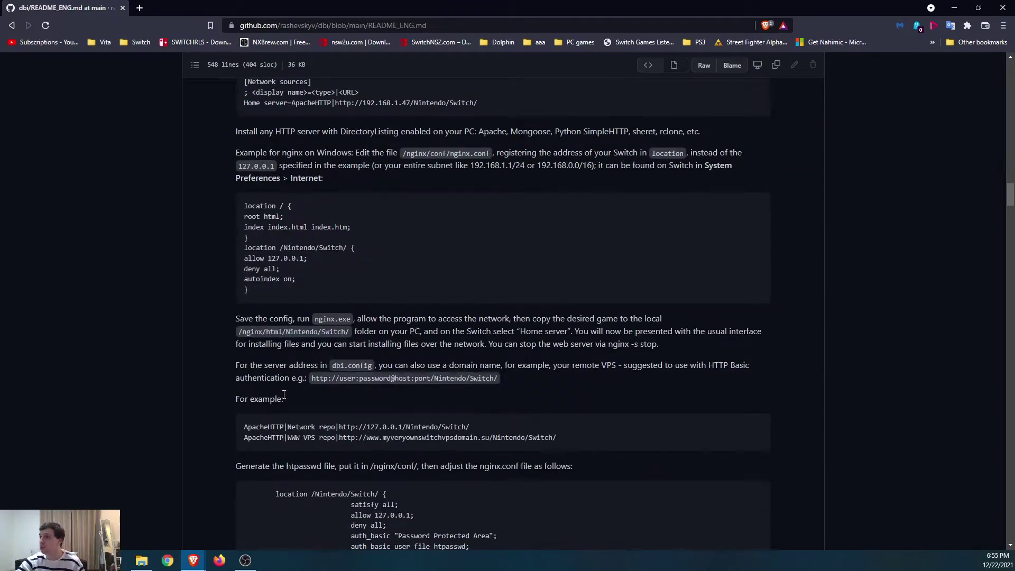
scroll(284, 395, "up", 20)
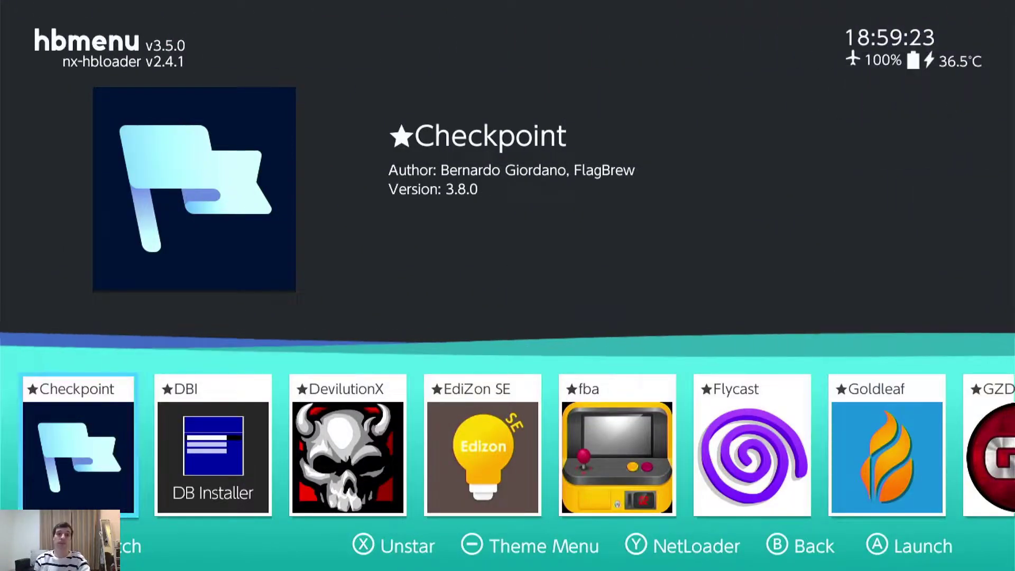
Launch DBI from the Switch homebrew menu and open its SD card browser.
key("Right")
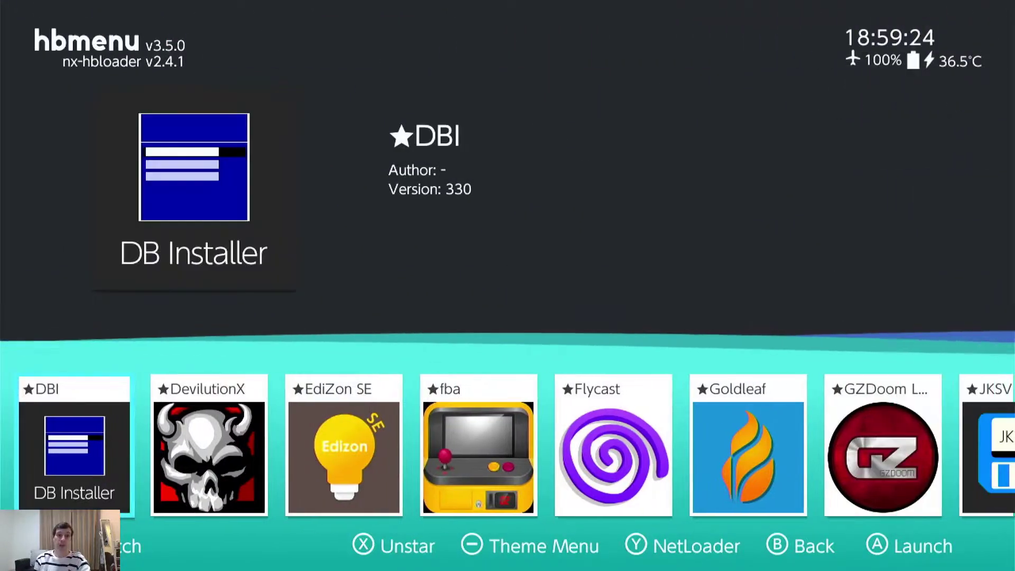
key("a")
key("Down")
key("Up")
key("a")
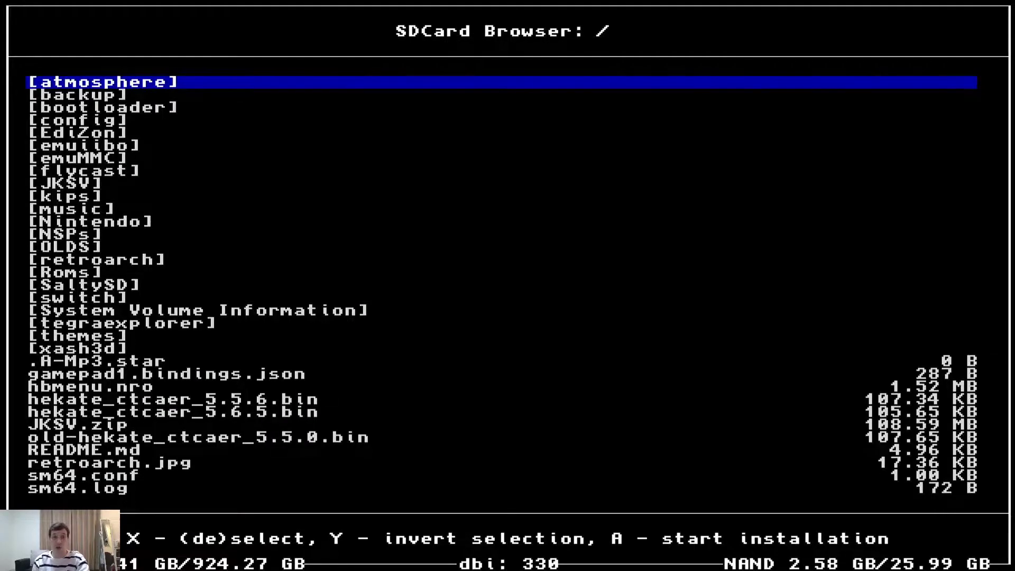
Open the switch folder on the SD card.
key("Down")
key("Down")
key("Down")
key("Down")
key("Down")
key("Down")
key("Down")
key("Down")
key("Down")
key("Down")
key("Down")
key("Down")
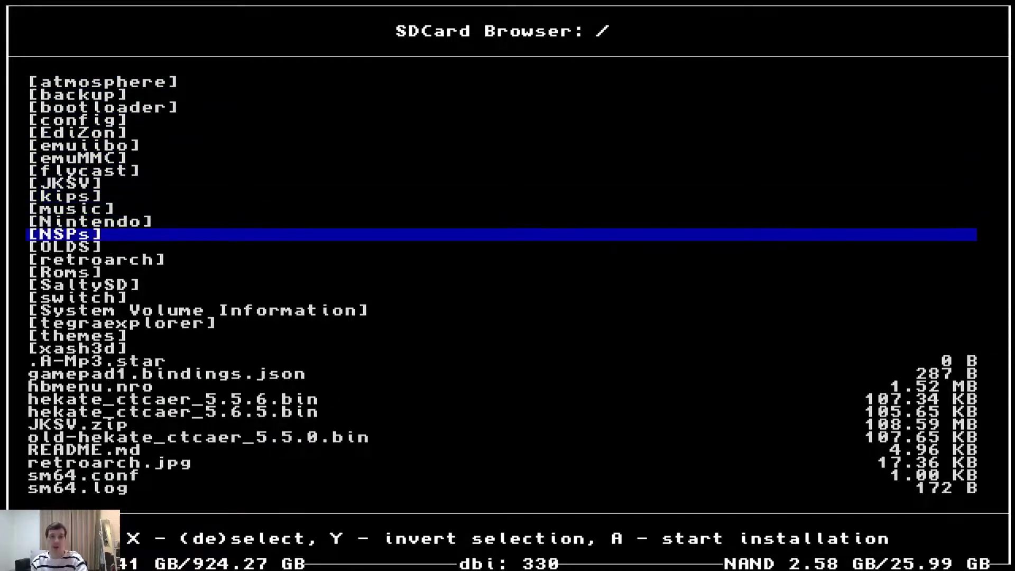
key("Down")
key("Down")
key("Down")
key("Down")
key("Down")
key("a")
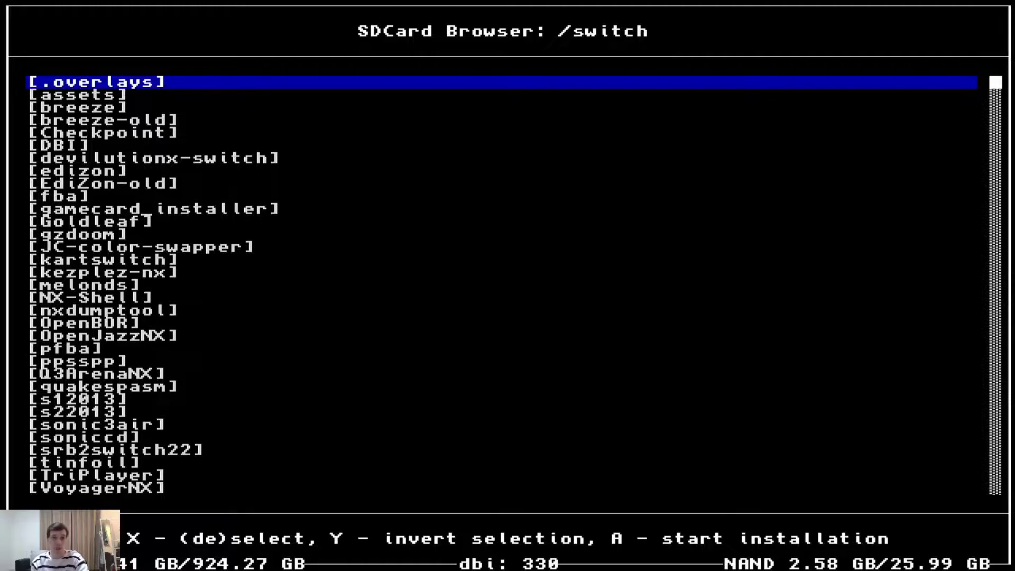
Open the DBI folder inside the switch folder.
key("Down")
key("Down")
key("Down")
key("Down")
key("Down")
key("a")
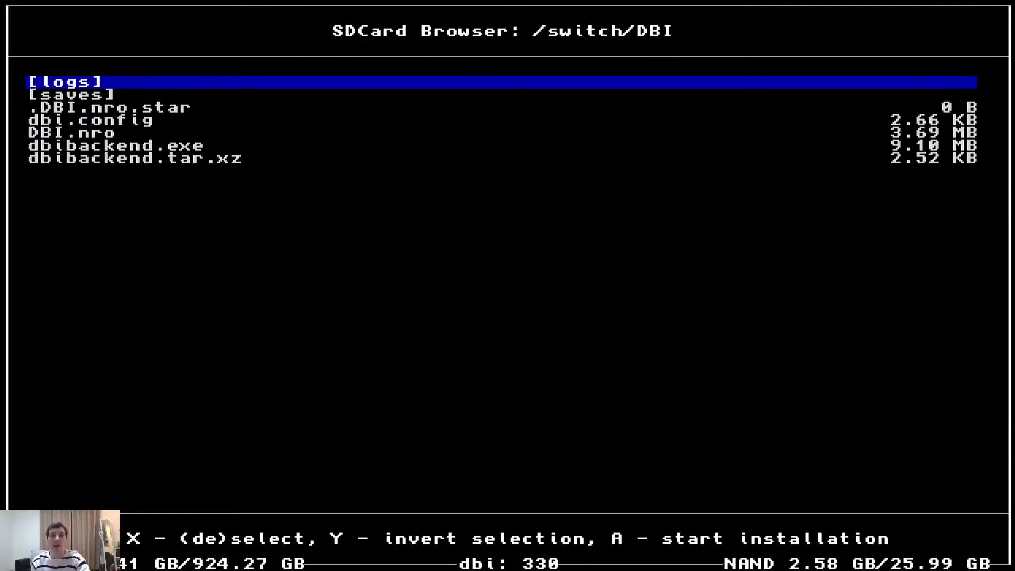
Examine the files in the DBI folder, including DBI.nro, dbi.config and dbibackend.exe.
key("Down")
key("Down")
key("Down")
key("Down")
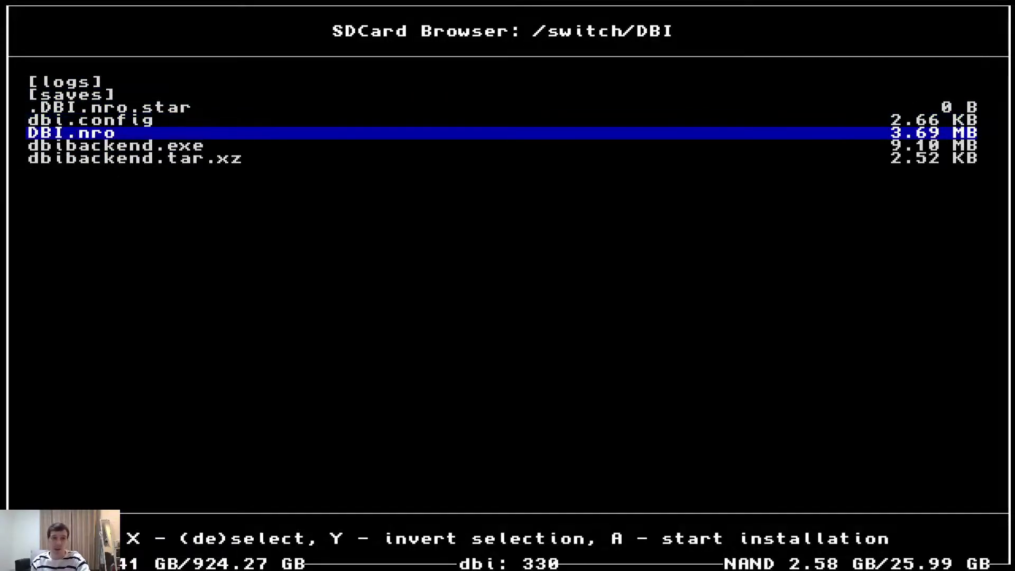
key("Up")
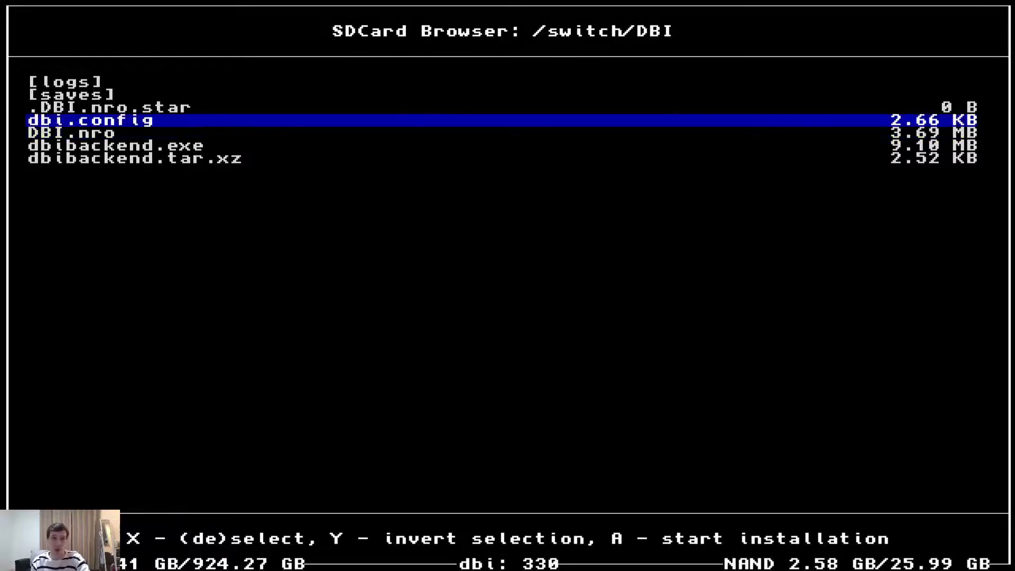
key("Up")
key("Down")
key("Down")
key("Down")
key("Up")
key("Up")
key("Up")
key("Down")
key("Down")
key("Down")
key("Down")
key("Up")
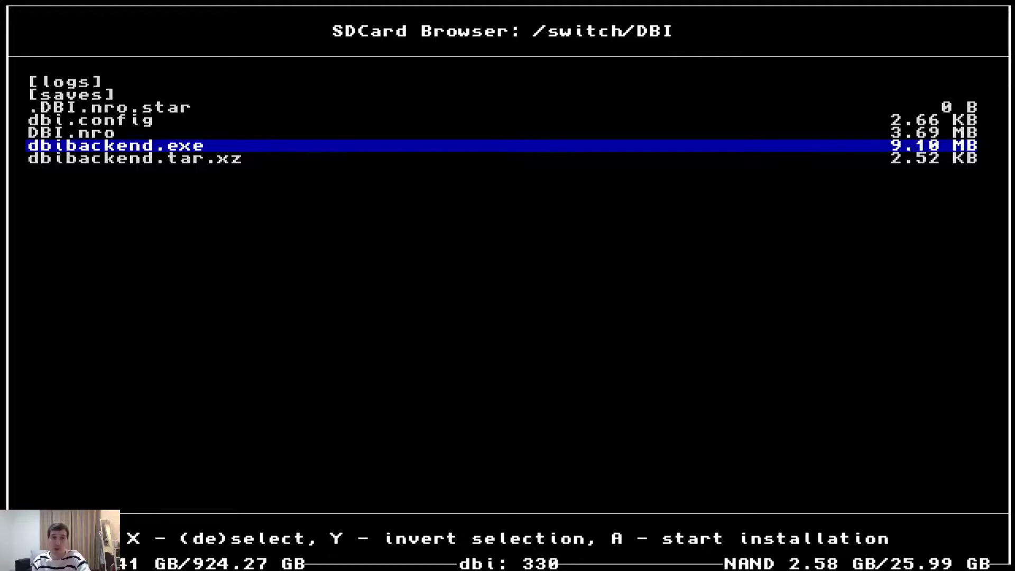
key("Up")
key("Up")
key("Up")
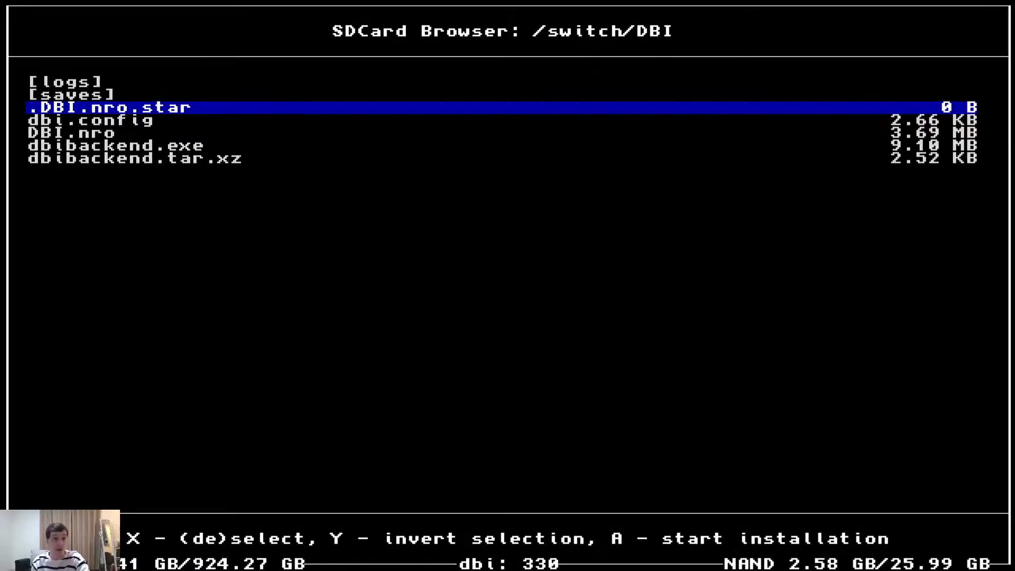
Leave the DBI folder, look through other folders under switch, and return to DBI's main menu.
key("Escape")
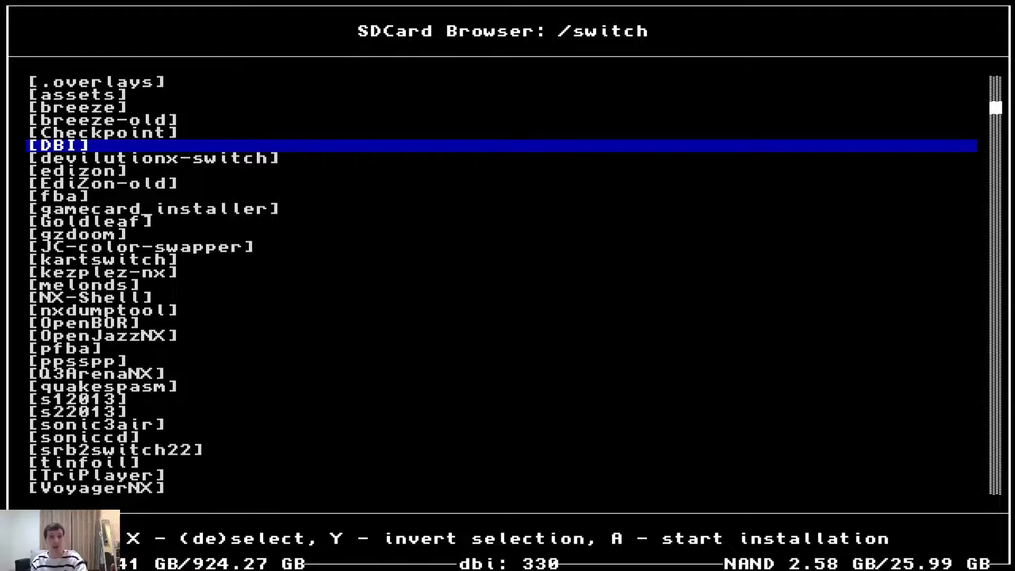
key("Down")
key("Down")
key("Down")
key("Down")
key("Up")
key("Down")
key("Down")
key("Down")
key("Down")
key("Return")
key("Escape")
key("Escape")
key("Escape")
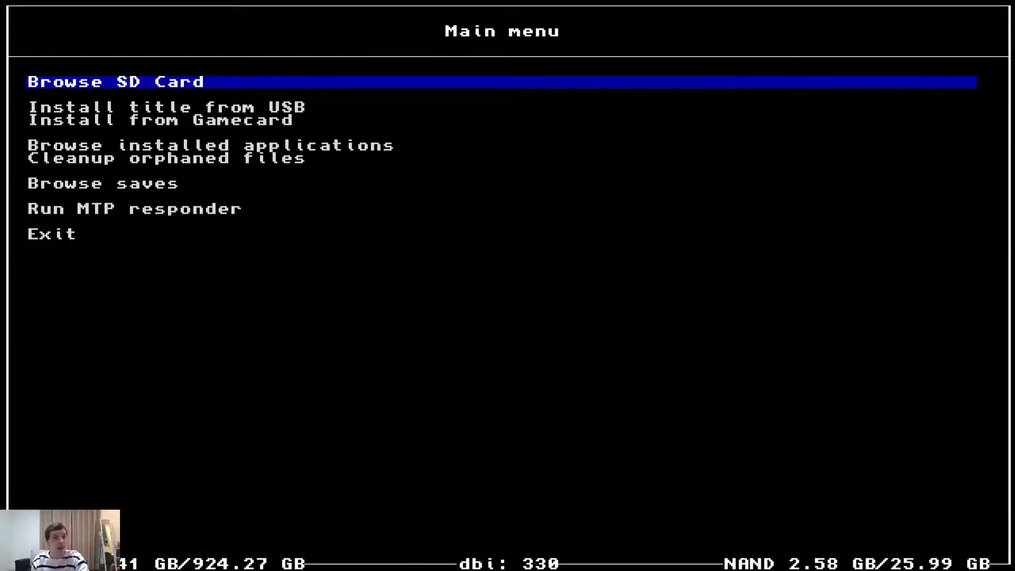
View the Install title from USB connection screen and exit back to the main menu.
key("Down")
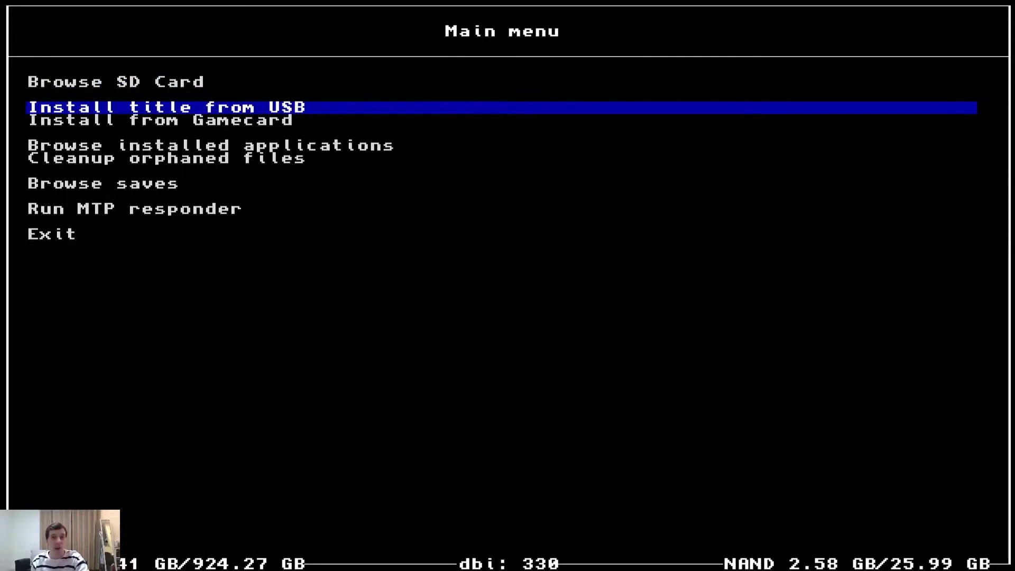
key("Return")
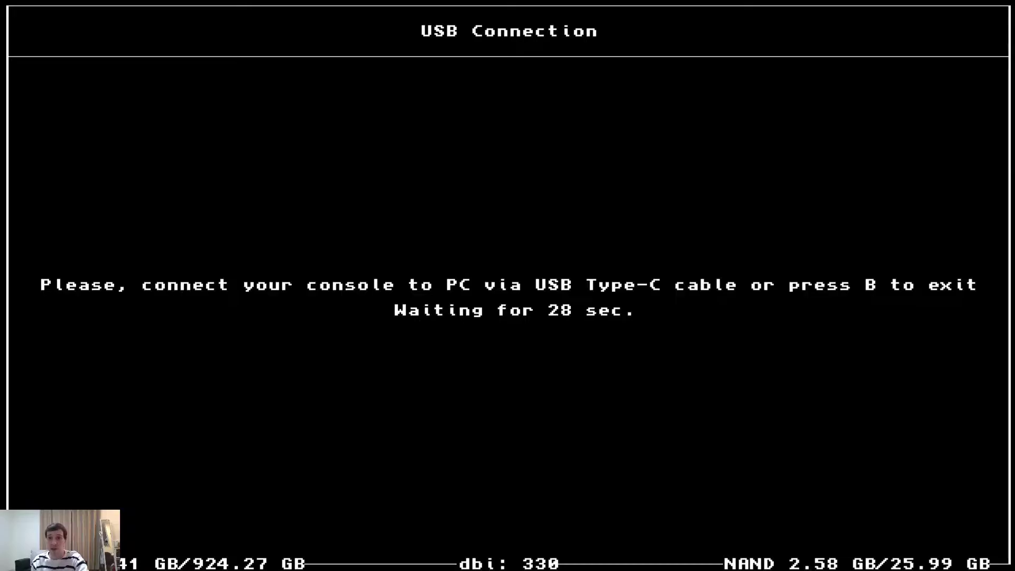
key("Escape")
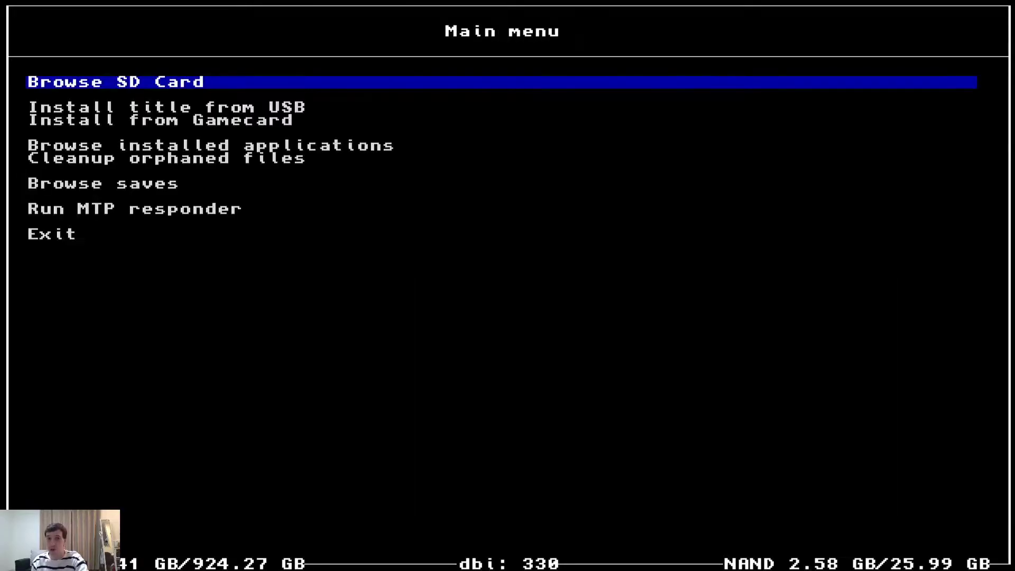
Open the install options for the game on the inserted gamecard.
key("Down")
key("Down")
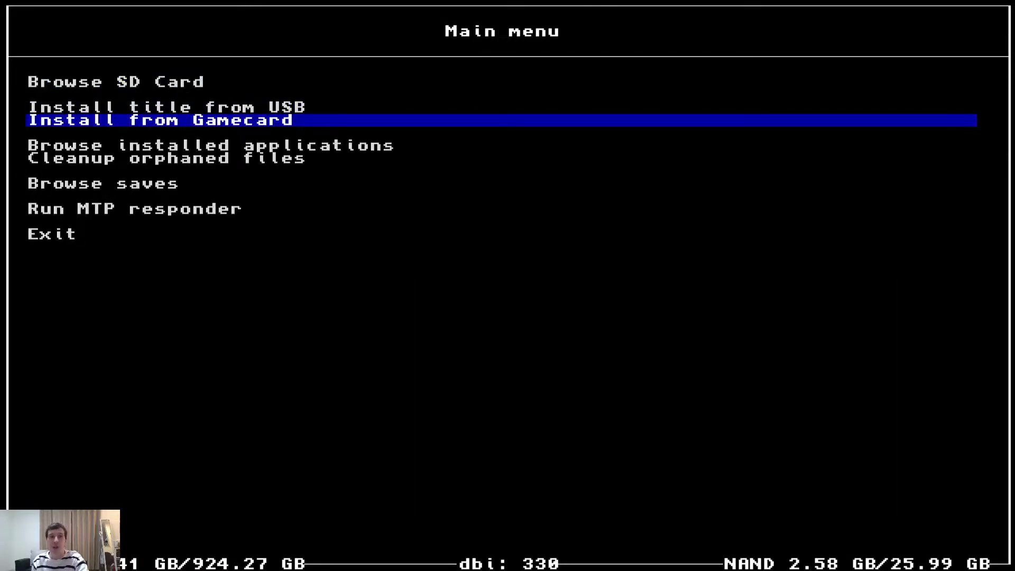
key("Return")
key("Up")
key("Down")
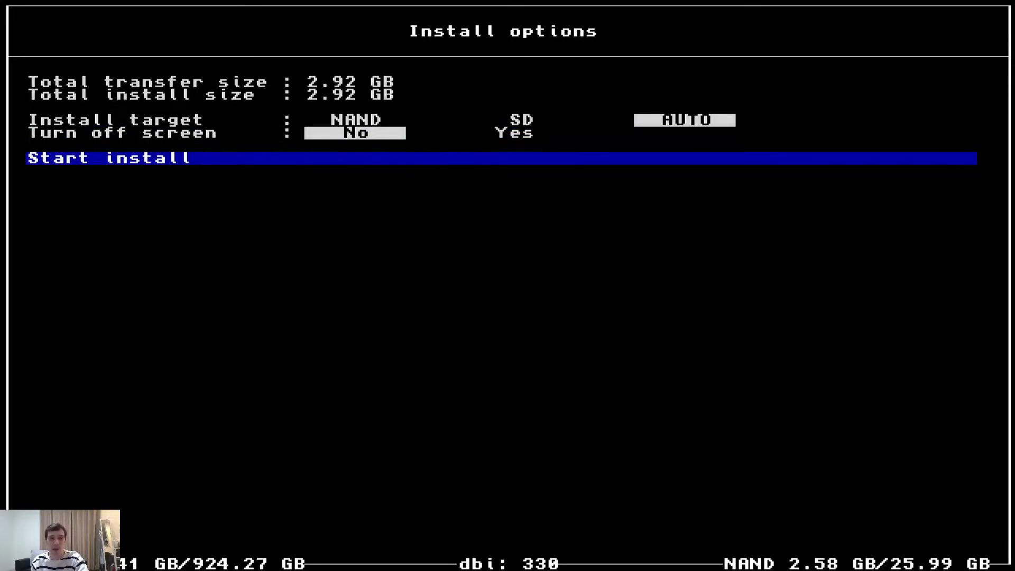
Try the SD, AUTO and NAND install targets for the gamecard, and return to the main menu without installing.
key("Up")
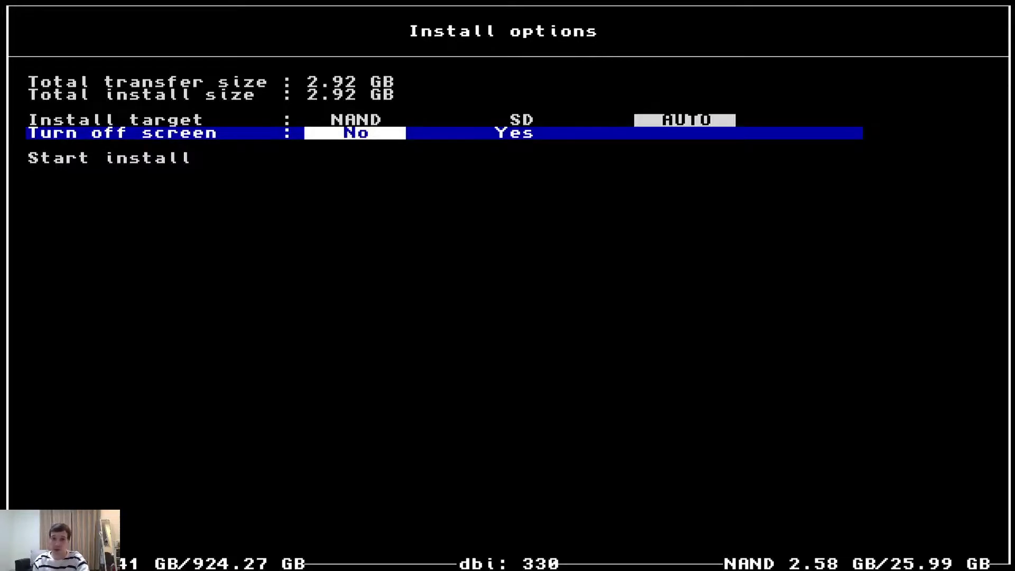
key("Up")
key("Left")
key("Left")
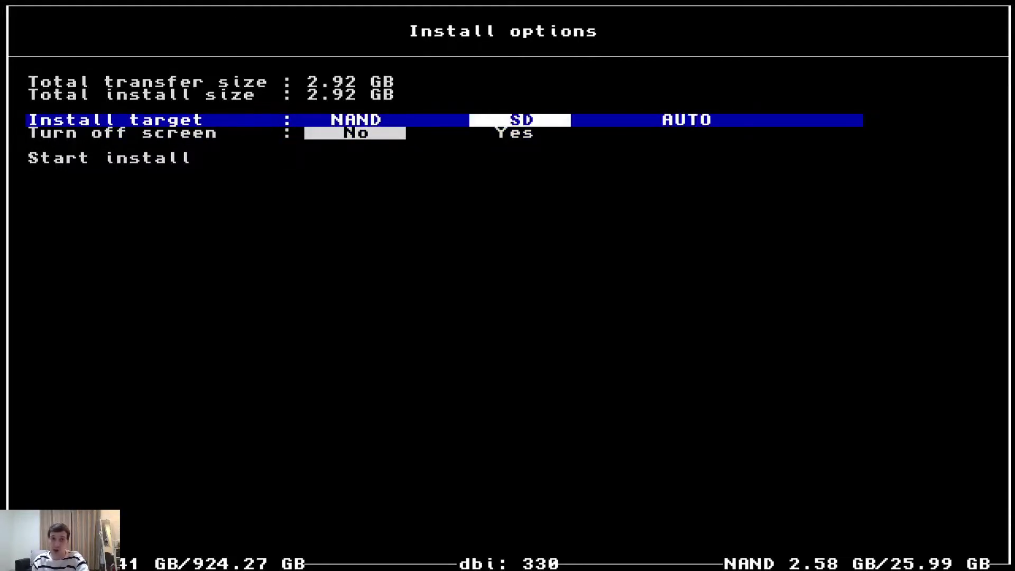
key("Right")
key("Right")
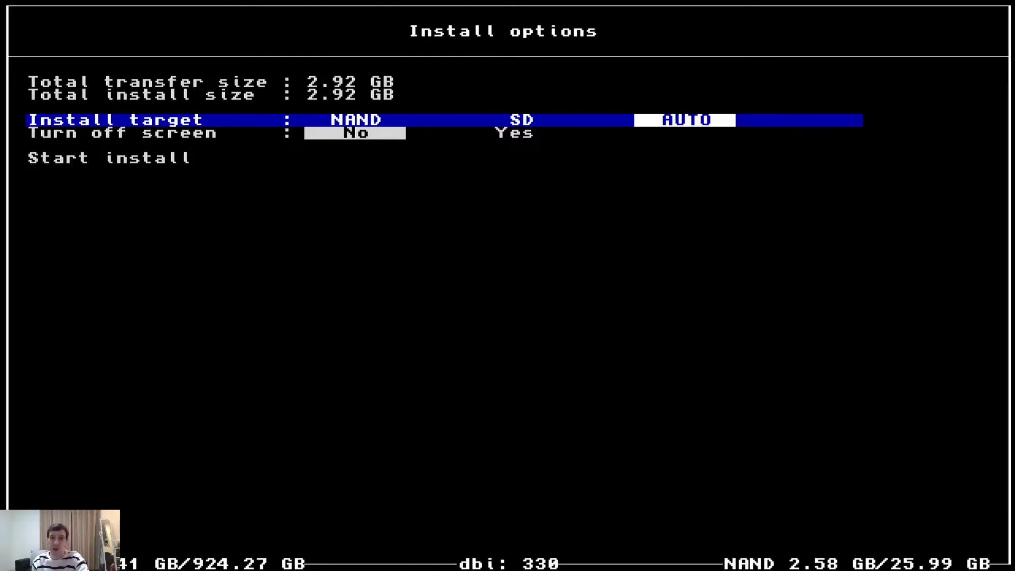
key("Left")
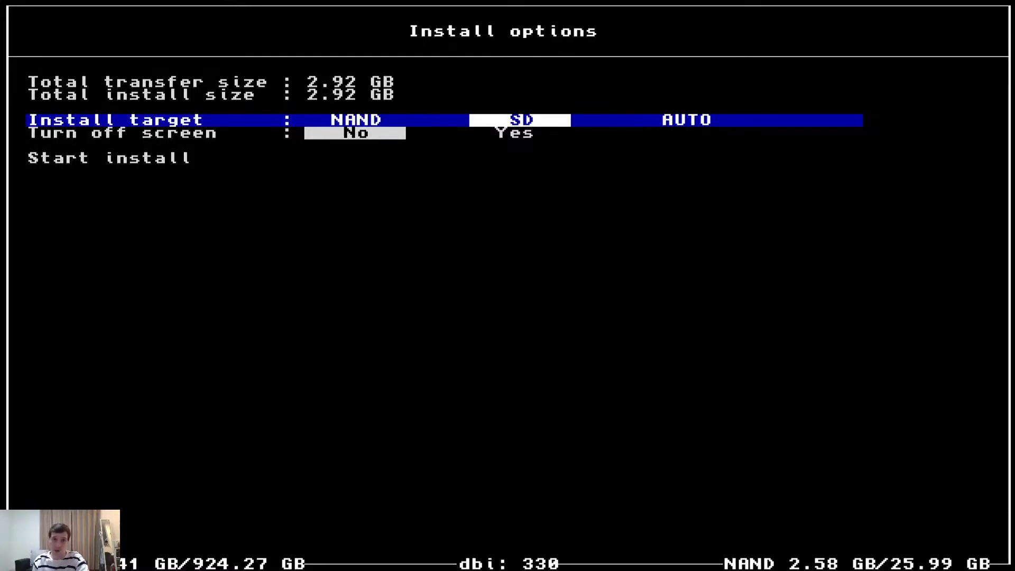
key("Left")
key("Right")
key("Left")
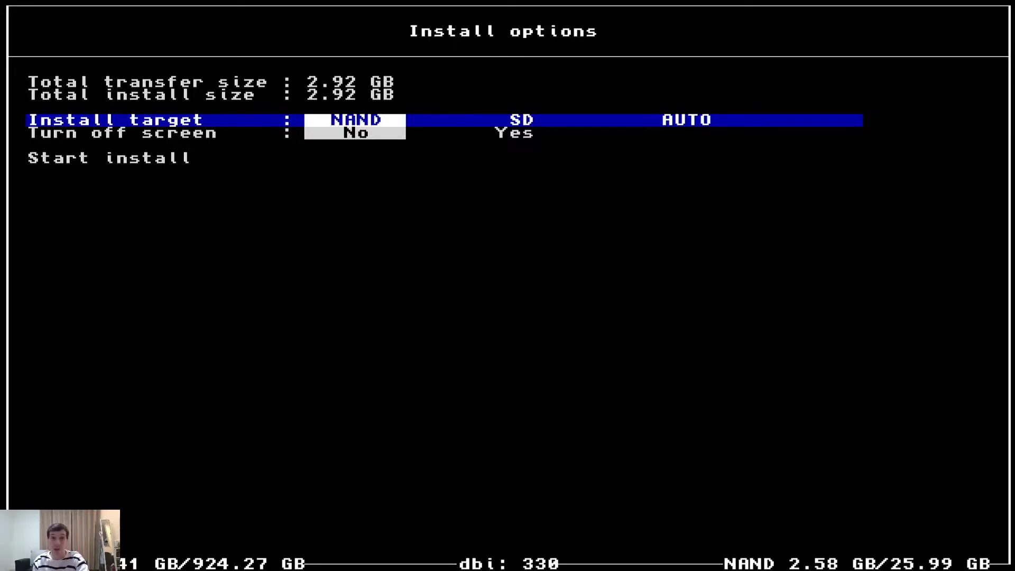
key("Down")
key("Down")
key("Escape")
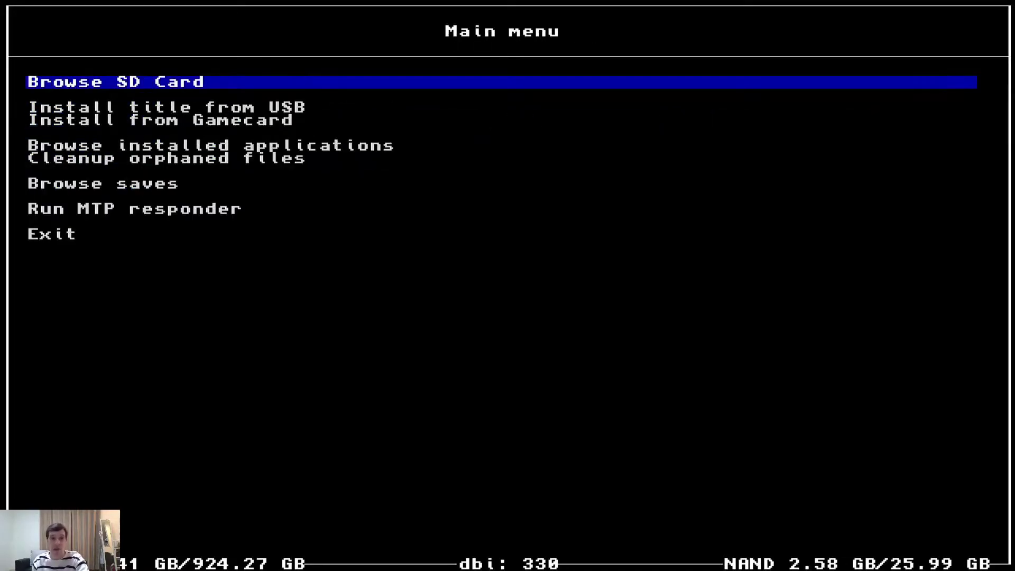
Open the list of installed applications.
key("Down")
key("Down")
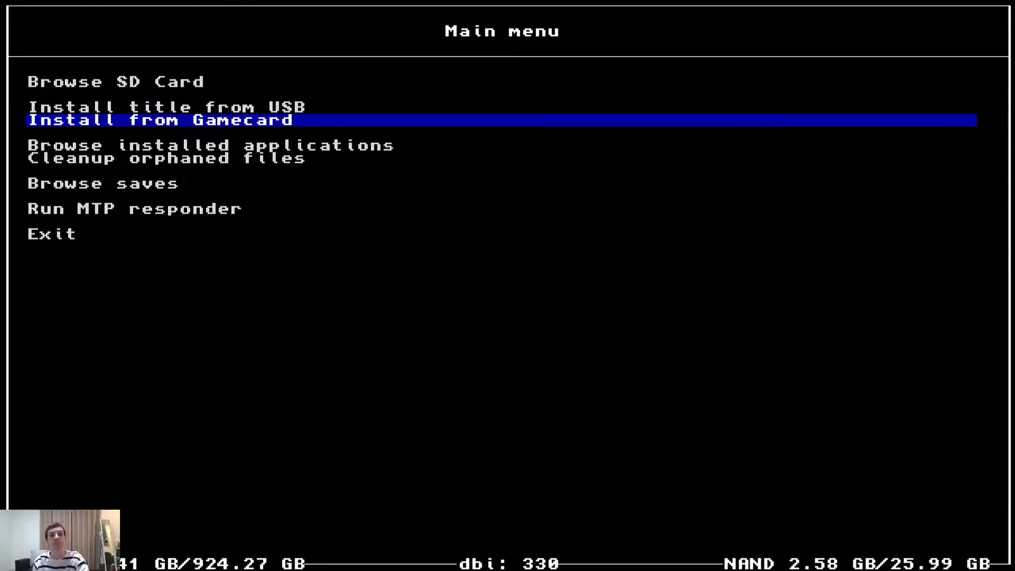
key("Down")
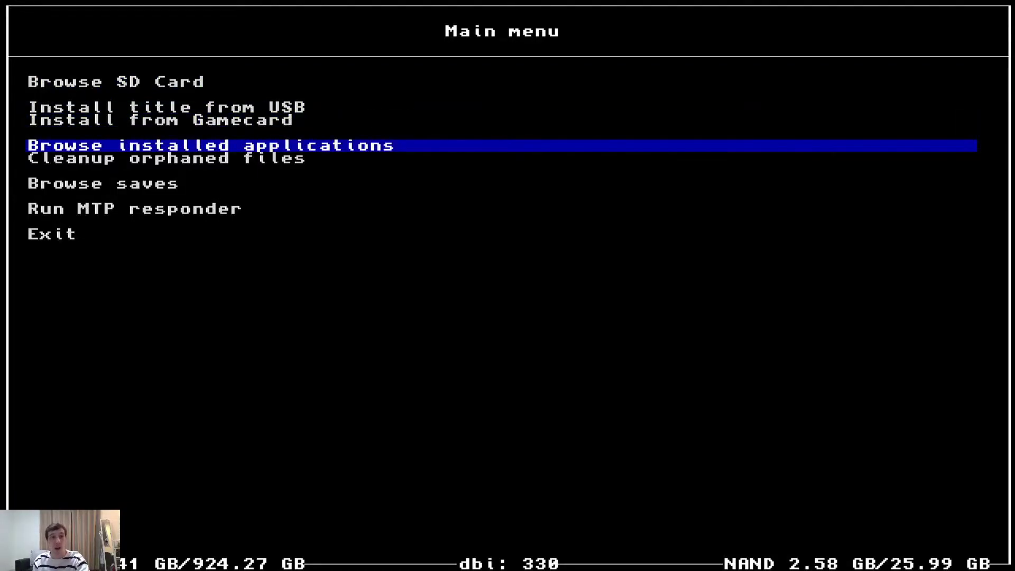
key("Return")
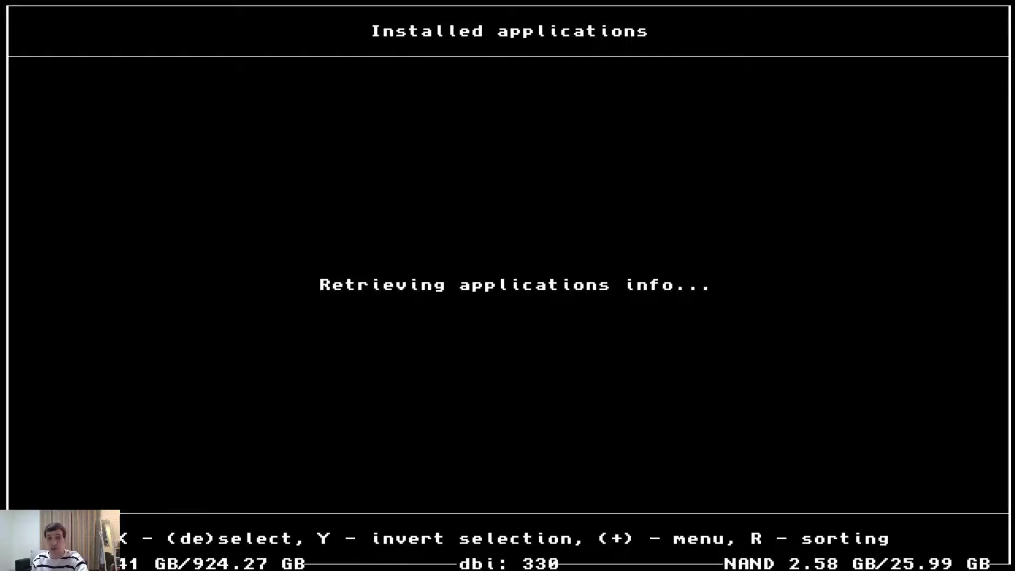
Find Blaster Master Zero 3 among the installed applications and open its details.
key("Down")
key("Down")
key("Down")
key("Down")
key("Down")
key("Down")
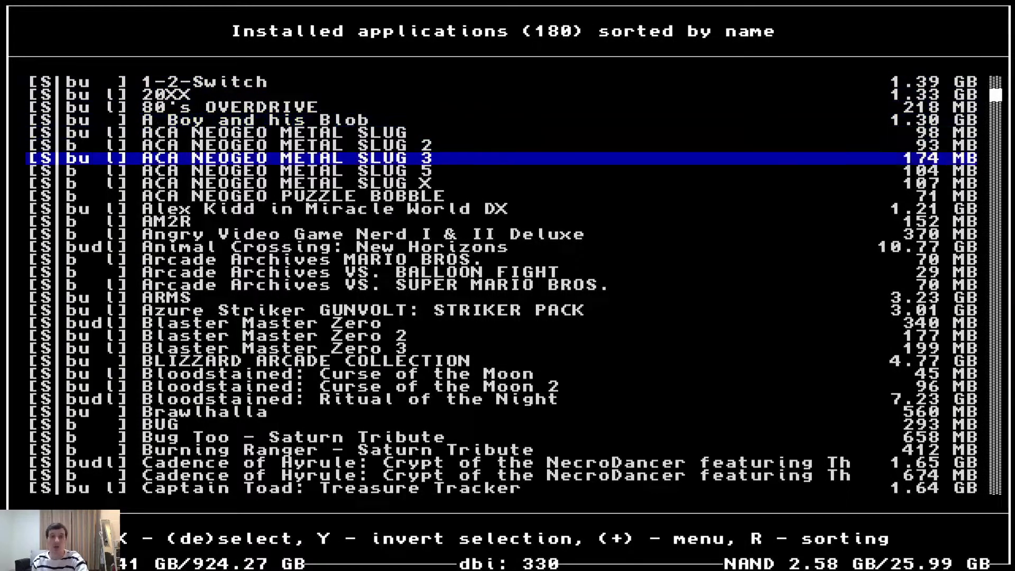
key("Down")
key("Down")
key("Down")
key("Down")
key("Down")
key("Down")
key("Down")
key("Down")
key("Down")
key("Down")
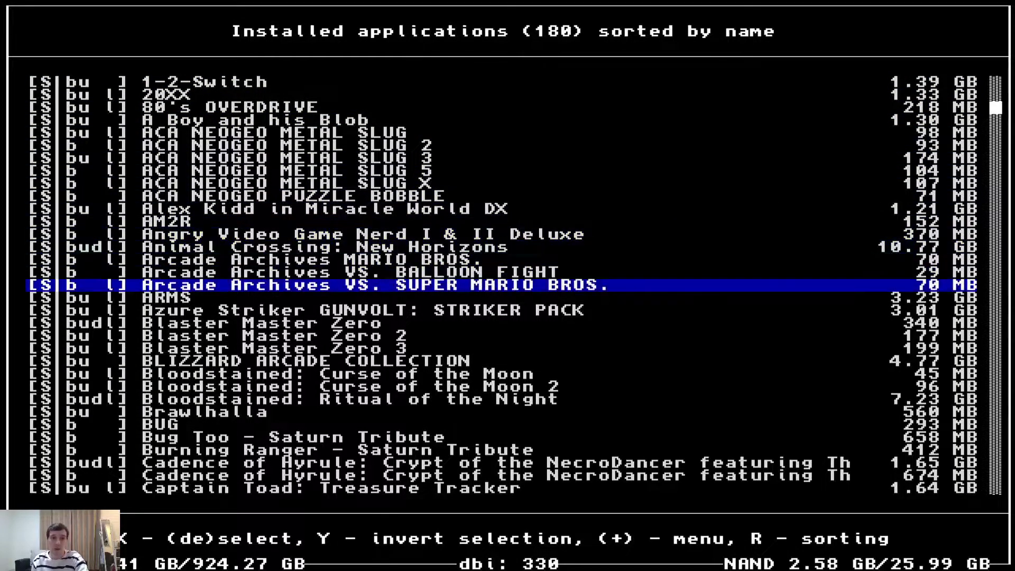
key("Down")
key("Down")
key("Down")
key("Down")
key("Down")
key("Return")
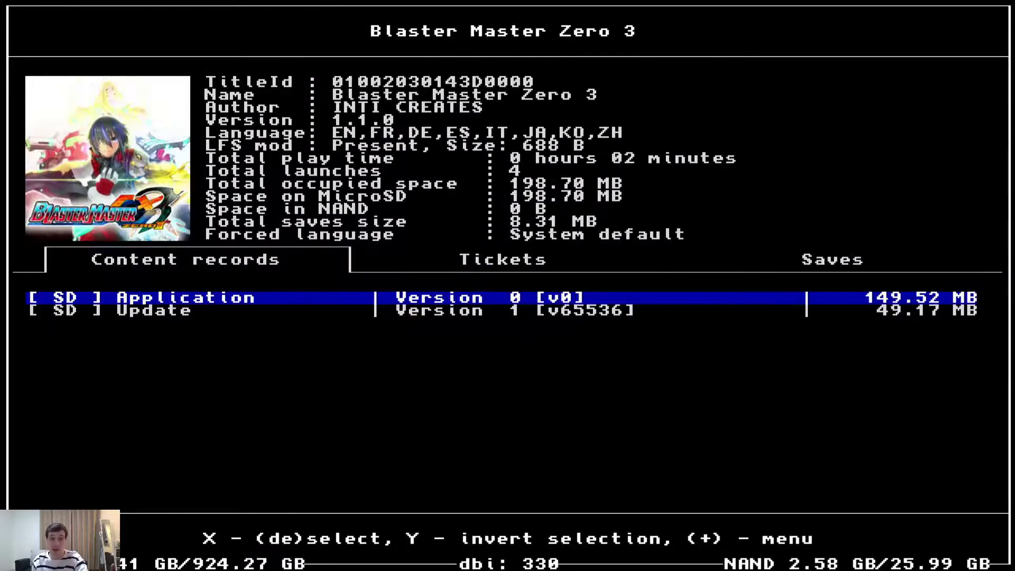
Examine the game's Application and Update content records, marking the Update record and unmarking it again.
key("Down")
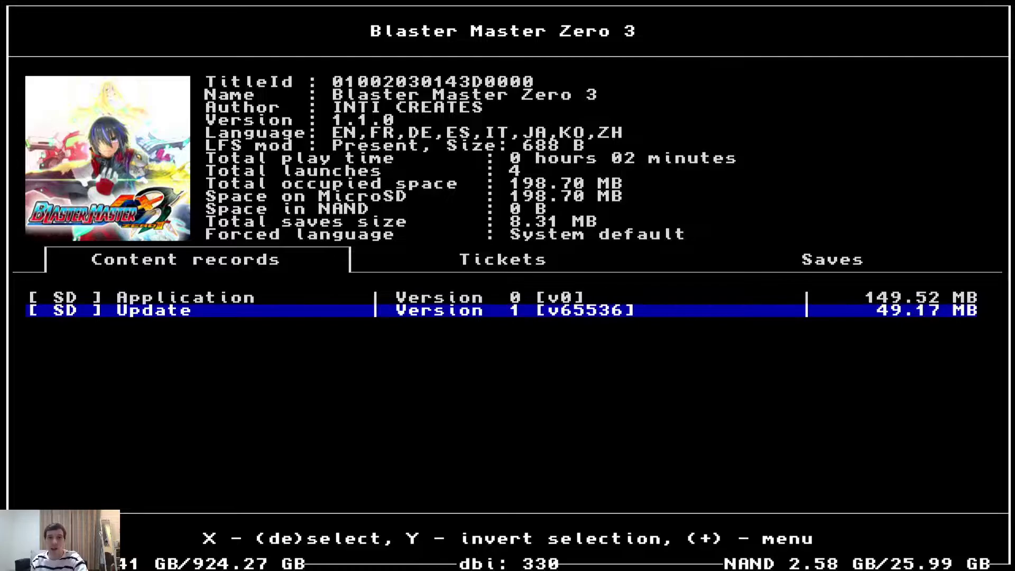
key("Up")
key("Down")
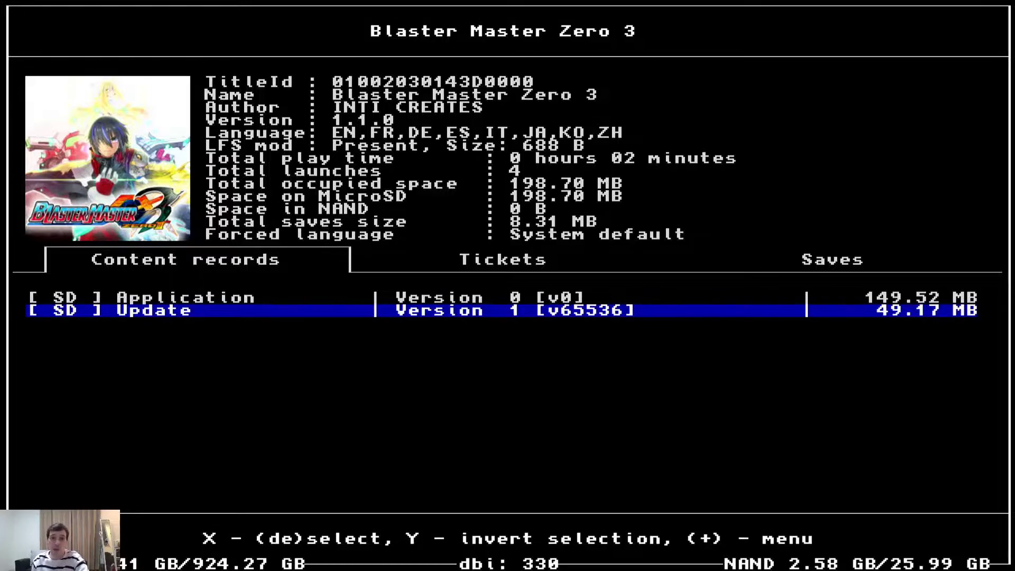
key("Up")
key("Down")
key("x")
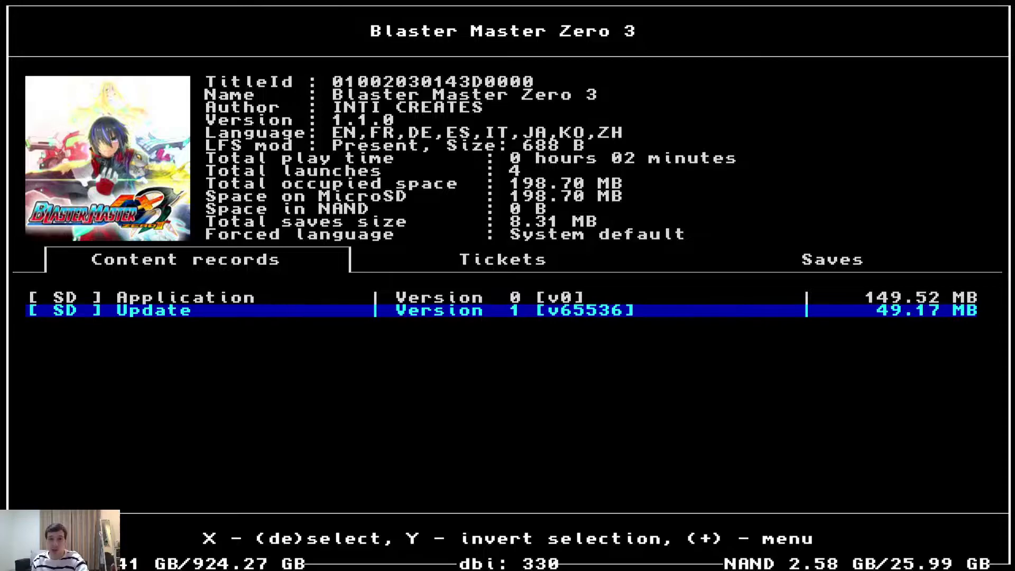
key("x")
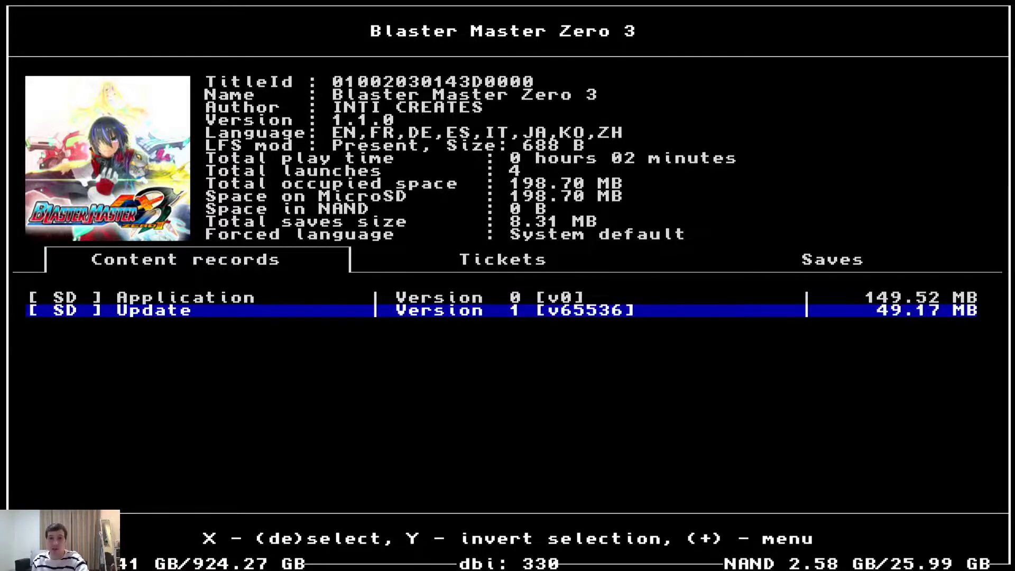
View the actions available for the Update record, including Delete record, and close them without applying any.
key("plus")
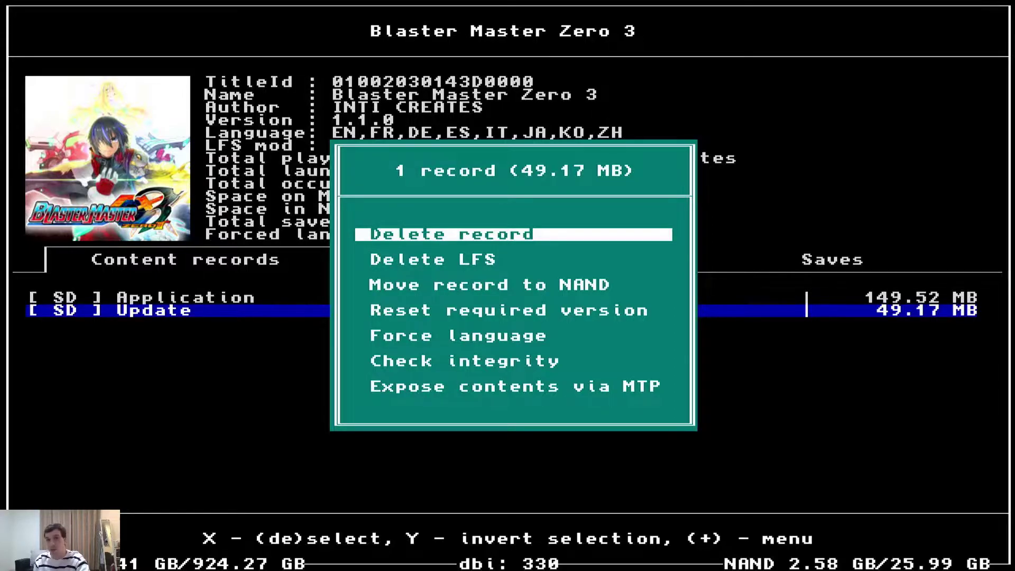
key("Down")
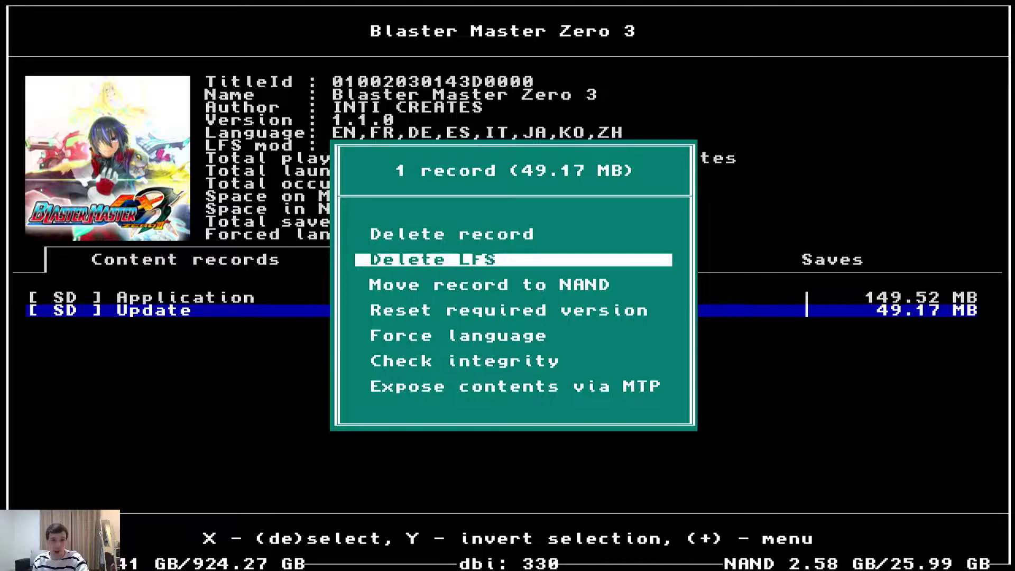
key("Up")
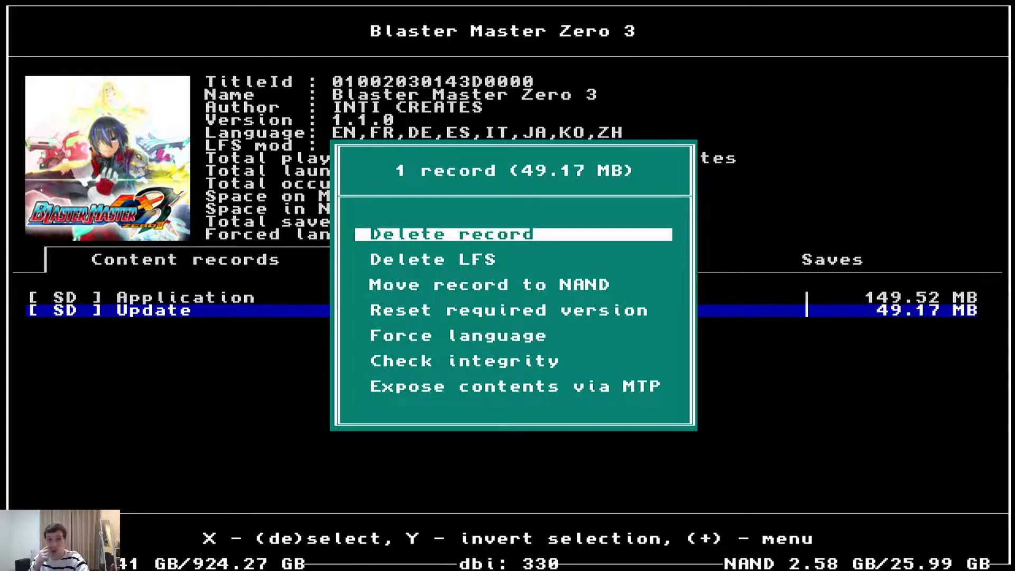
key("Escape")
View the actions available for the Application record and close them without applying any.
key("Up")
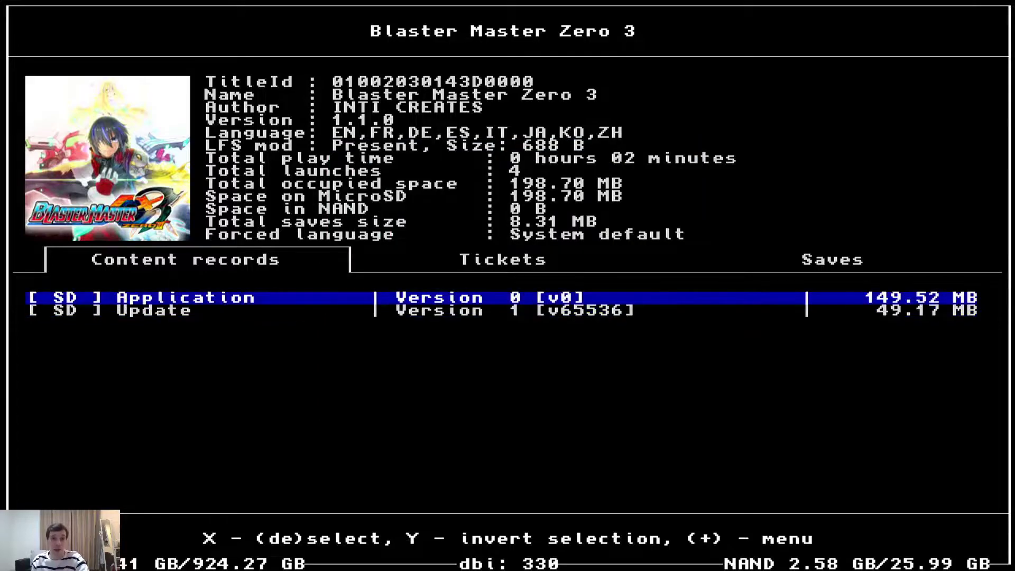
key("plus")
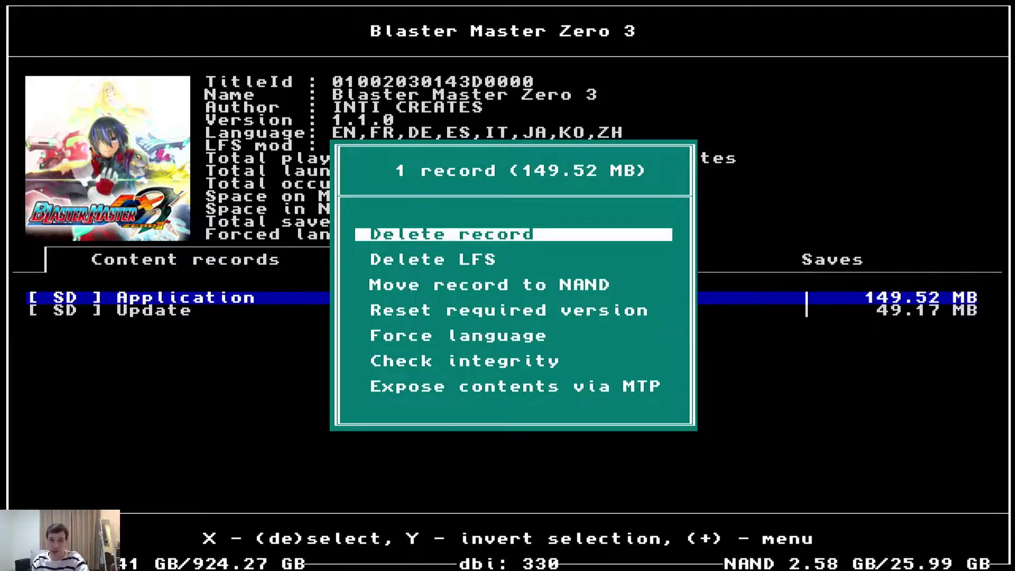
key("Down")
key("Up")
key("Escape")
Reopen the Update record's actions and examine Delete LFS, Move record to NAND, Reset required version and Force language.
key("Down")
key("plus")
key("Down")
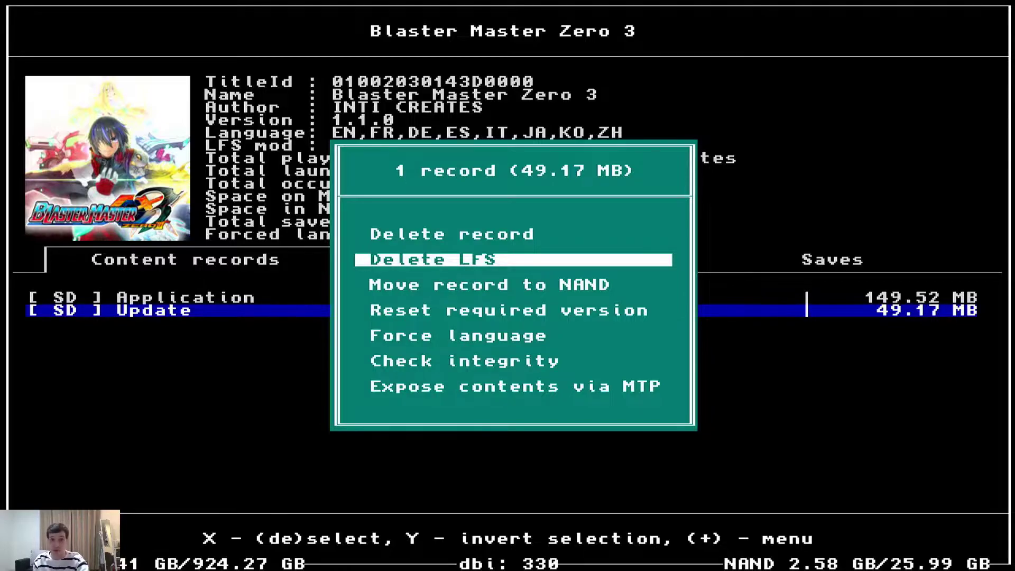
key("Down")
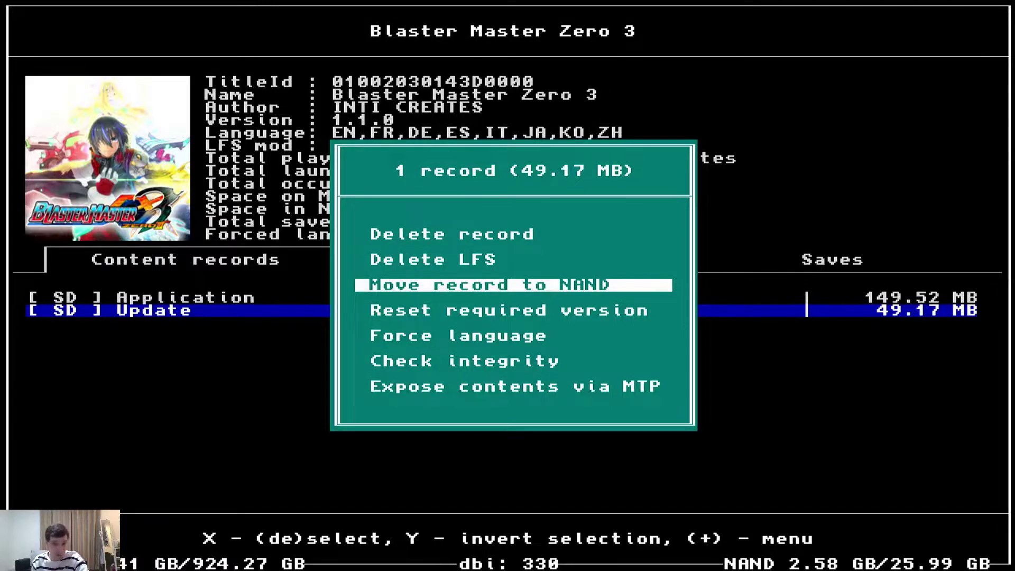
key("Down")
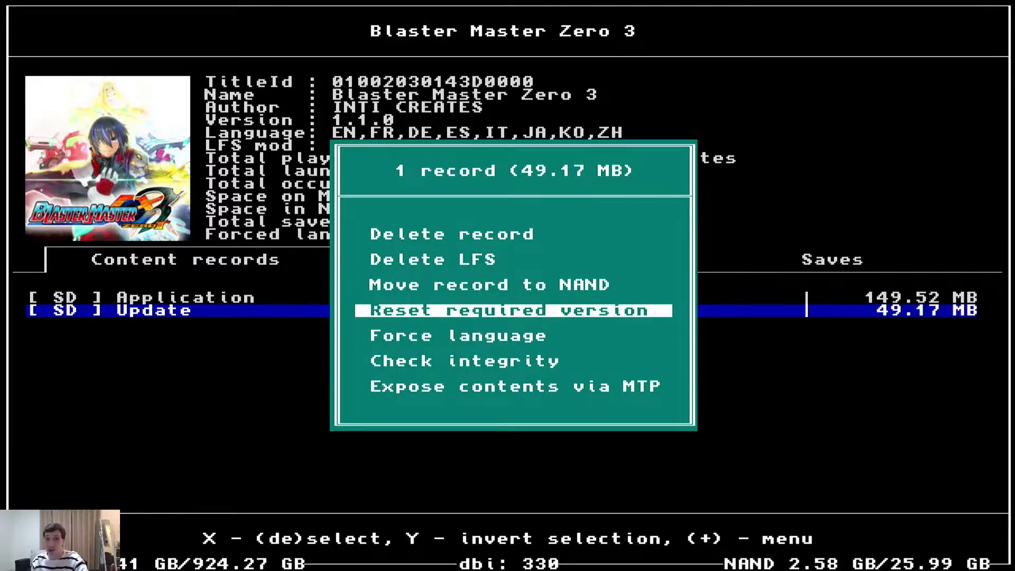
key("Down")
key("Up")
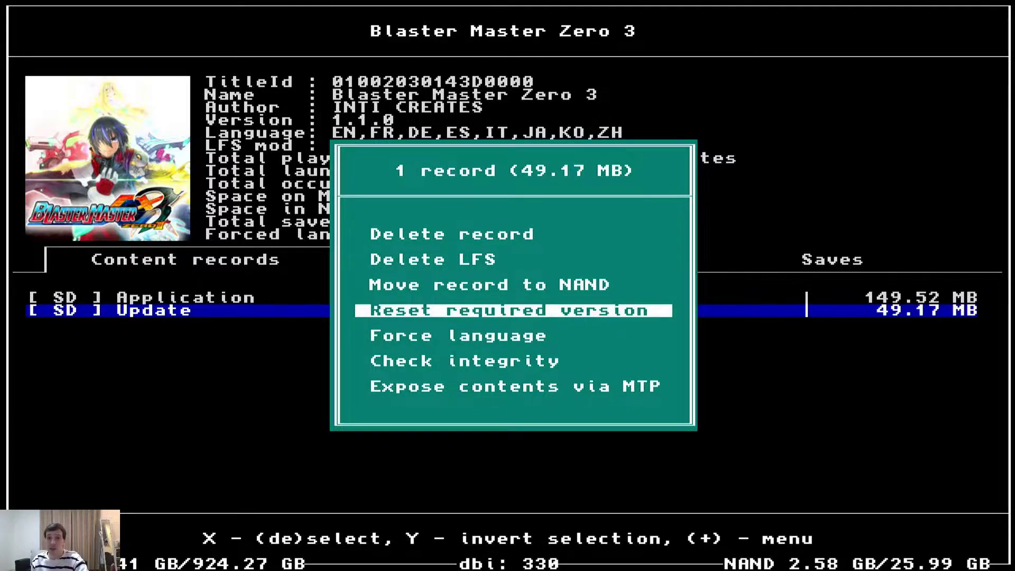
key("Up")
key("Down")
key("Down")
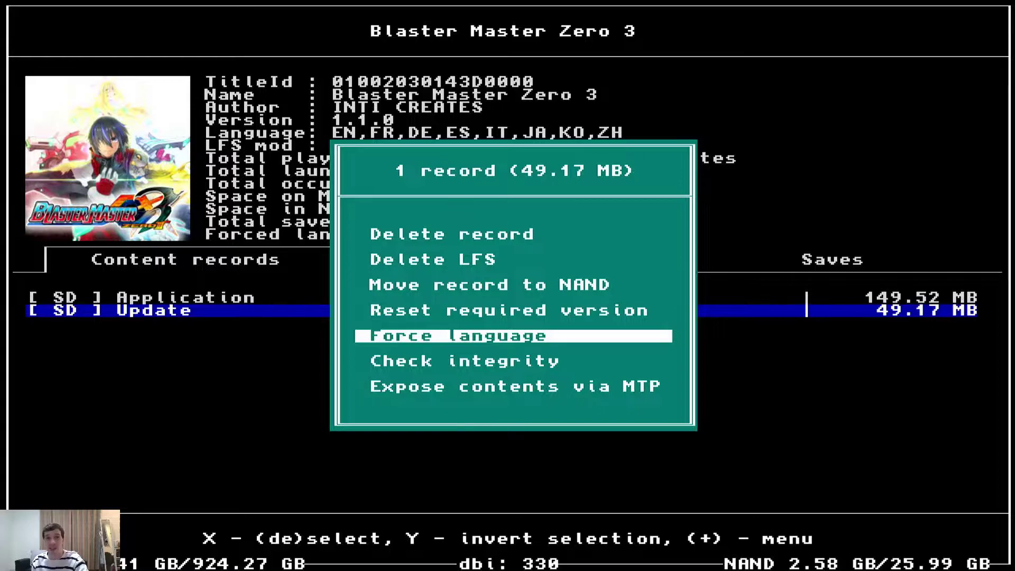
key("Up")
key("Down")
Look through the Force language choices for Blaster Master Zero 3 and return to its content records without changing the language.
key("Return")
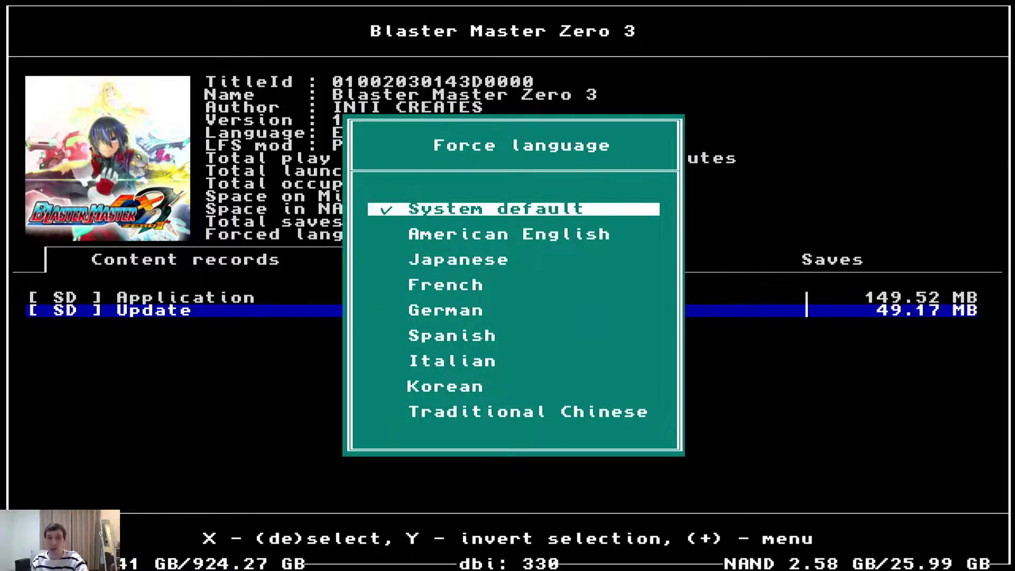
key("Down")
key("Up")
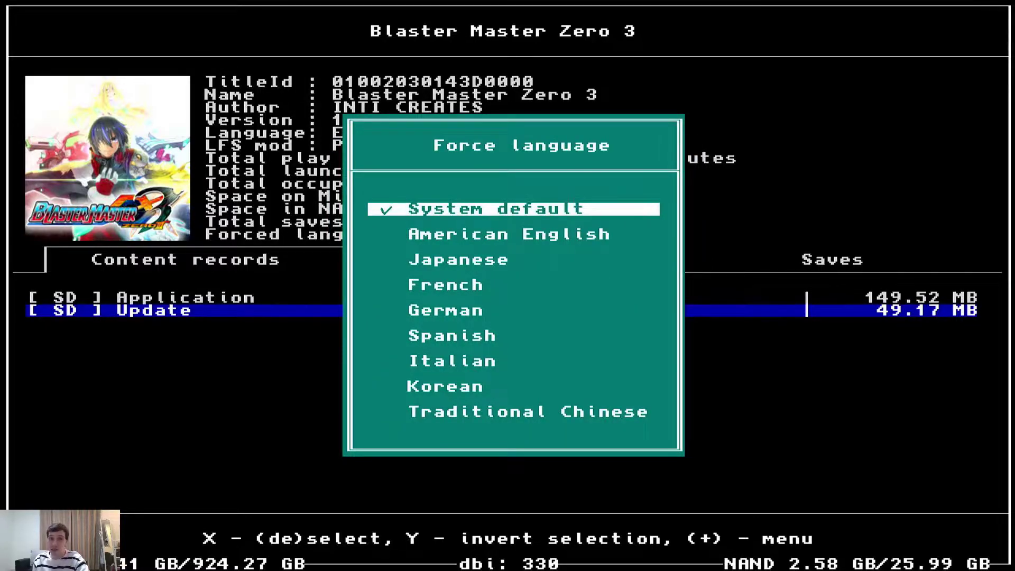
key("Down")
key("Down")
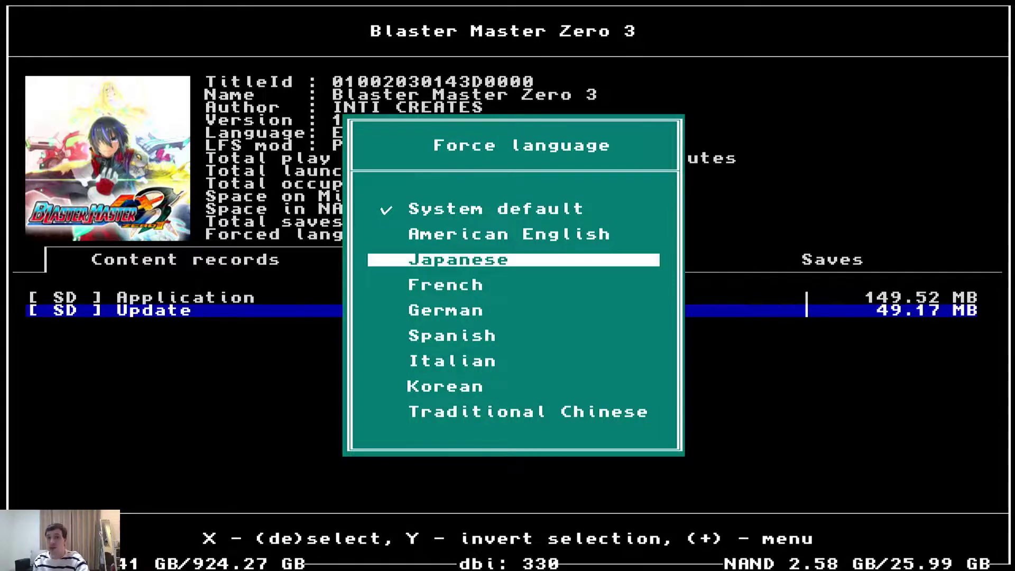
key("Up")
key("Down")
key("Down")
key("Down")
key("Up")
key("Up")
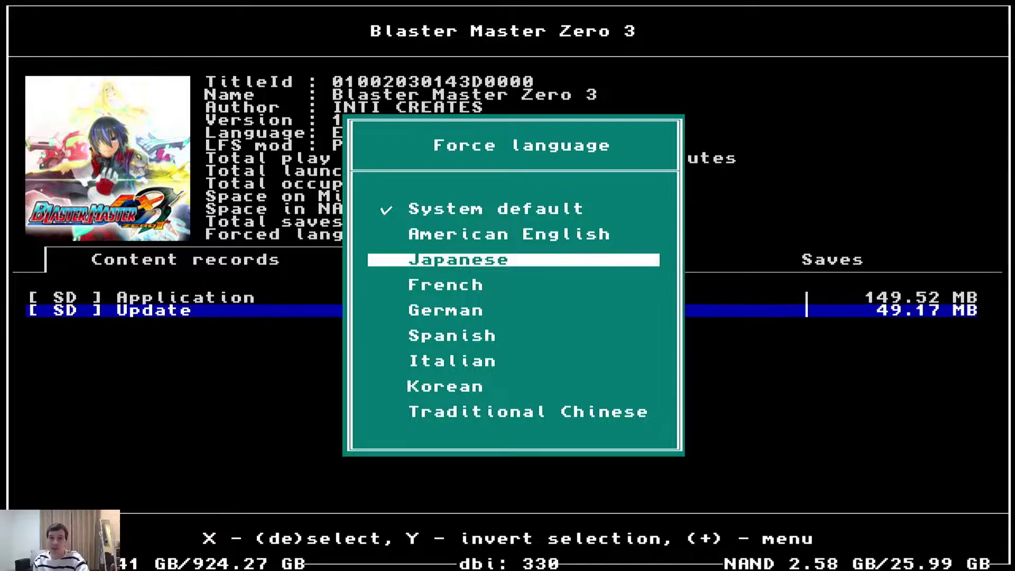
key("Escape")
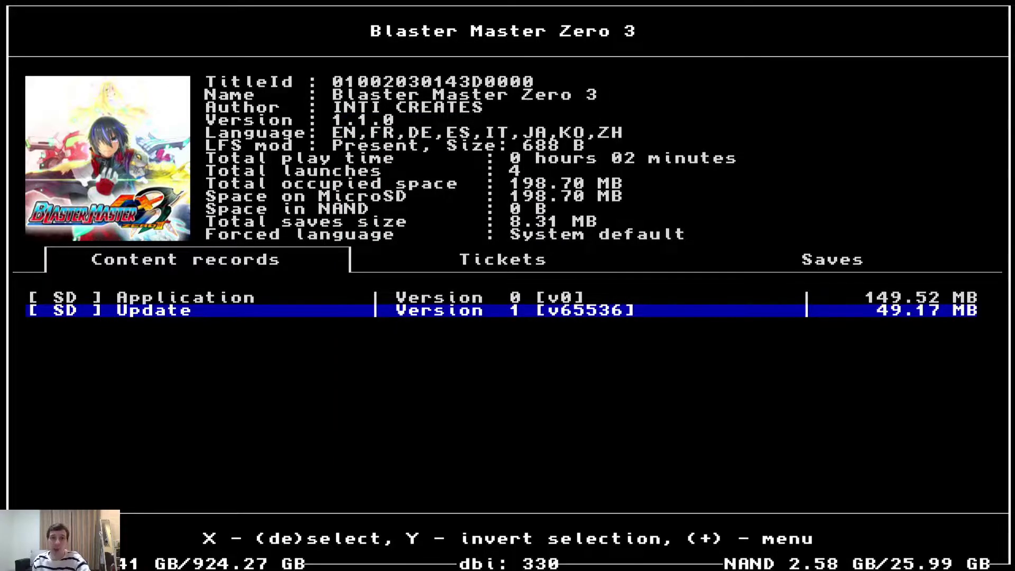
key("Up")
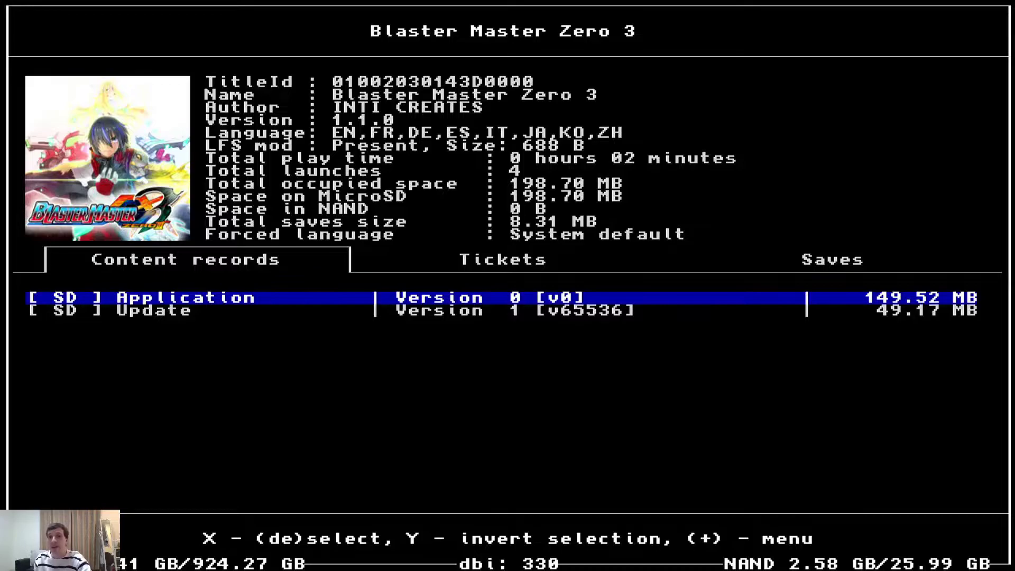
key("Down")
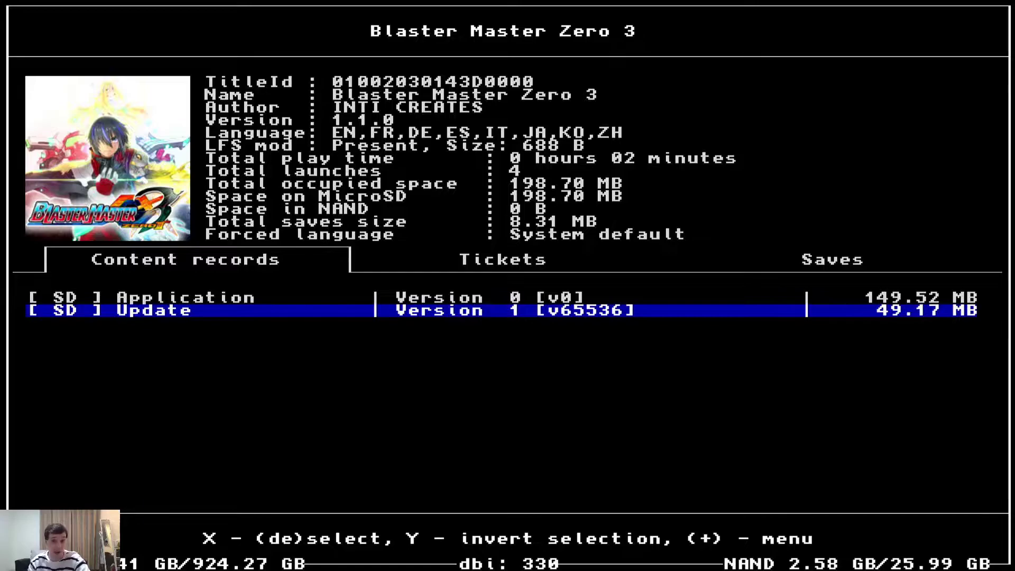
Reopen the Update record's actions, examine Check integrity and Expose contents via MTP, and return to the installed applications without applying any.
key("Up")
key("Down")
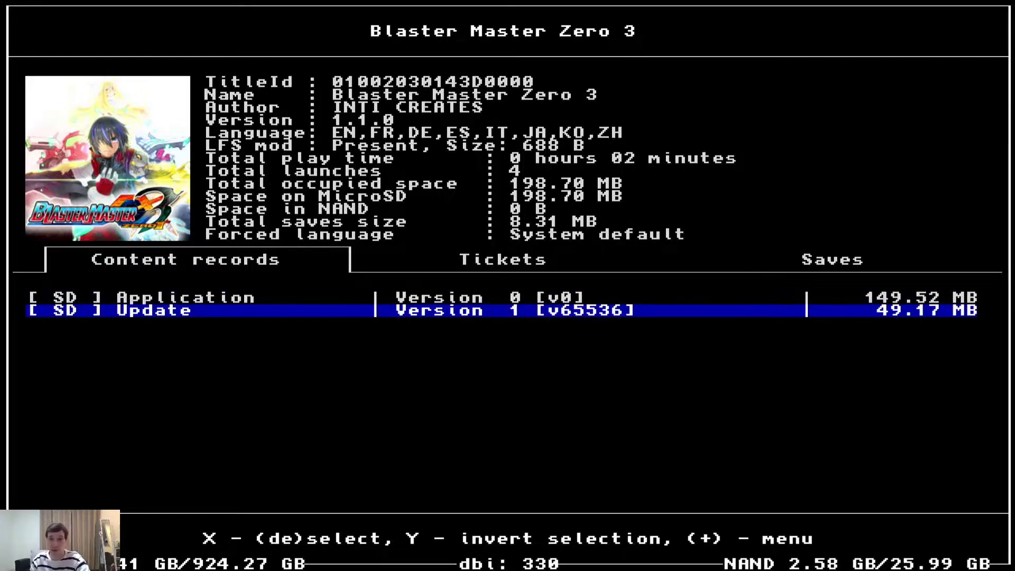
key("x")
key("plus")
key("Down")
key("Down")
key("Down")
key("Down")
key("Down")
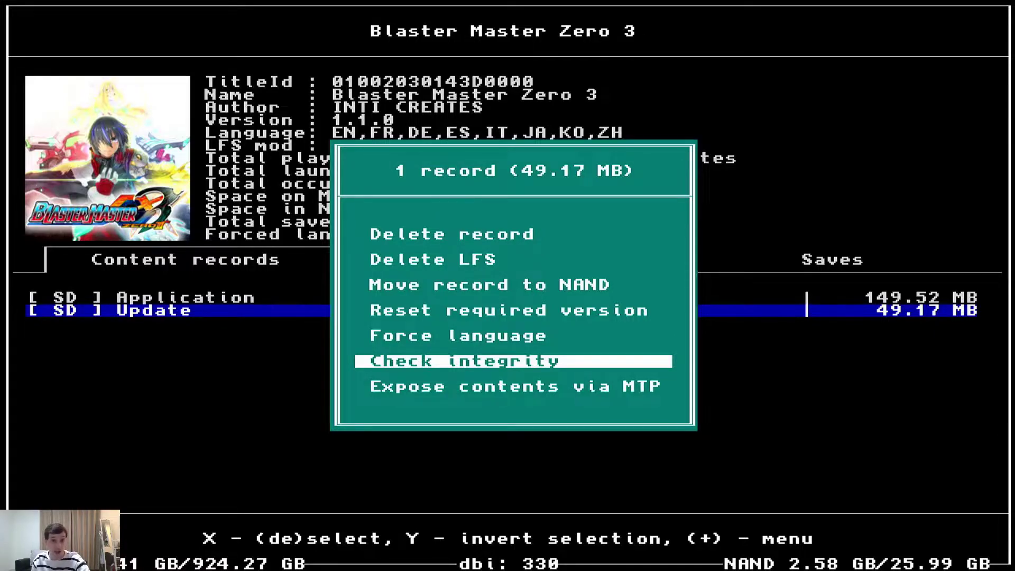
key("Down")
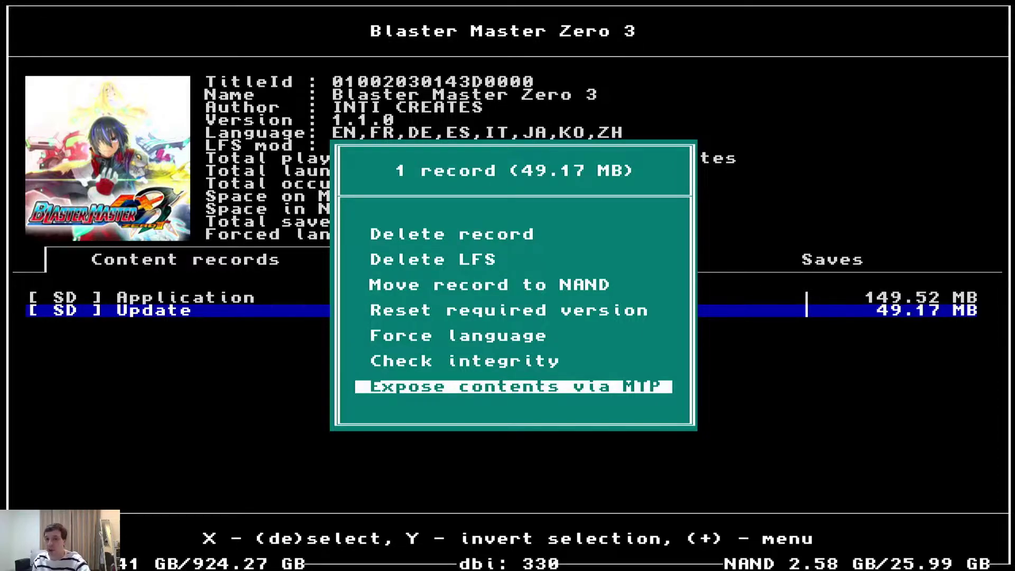
key("Escape")
key("Escape")
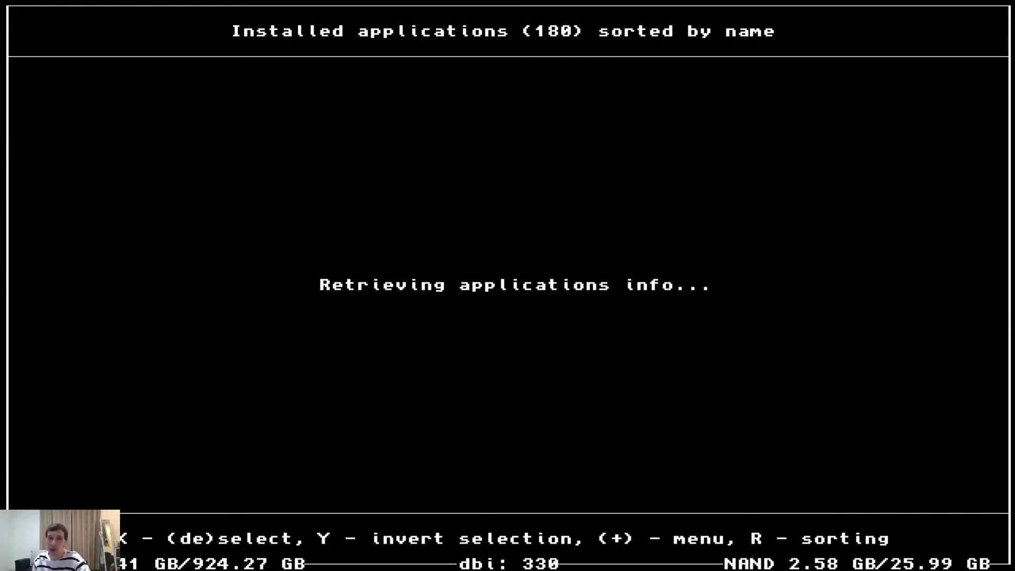
Go back to the main menu and run the cleanup of orphaned files.
key("Escape")
key("Down")
key("Down")
key("Down")
key("Down")
key("Down")
key("Down")
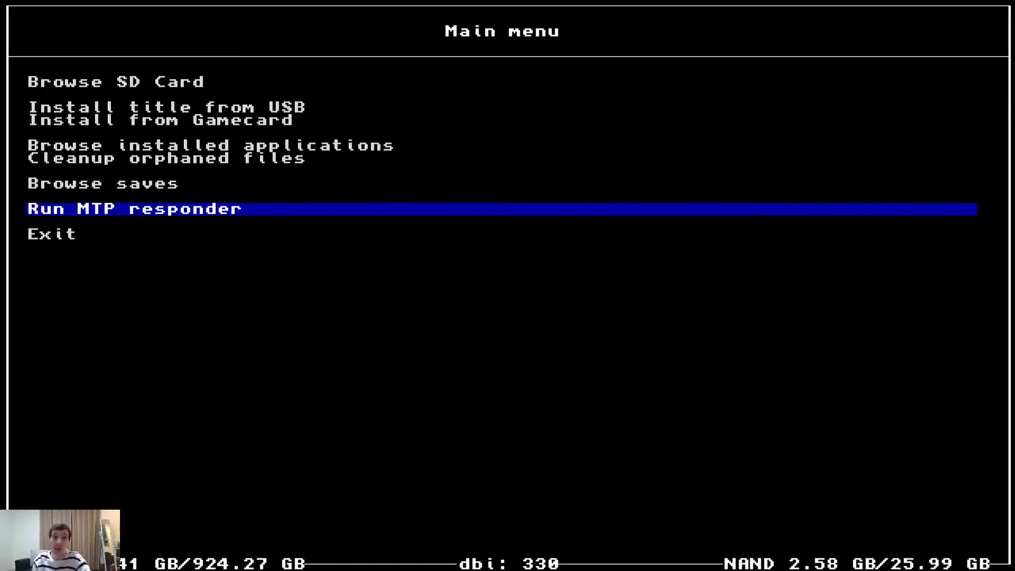
key("Up")
key("Up")
key("Up")
key("Down")
key("Return")
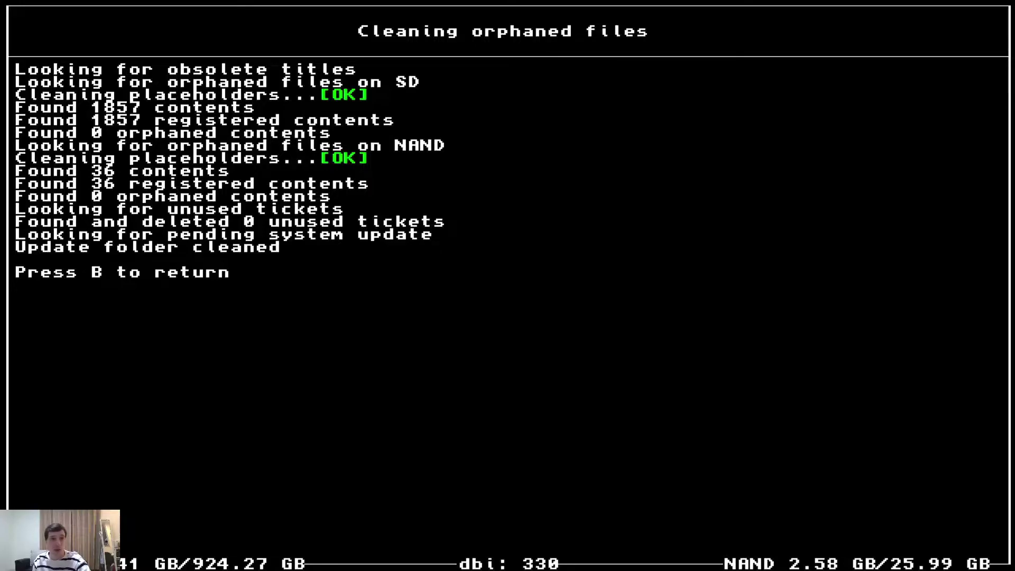
Leave the cleanup report and start the MTP responder from the main menu.
key("b")
key("Down")
key("Down")
key("Down")
key("Down")
key("Down")
key("Down")
key("Down")
key("Up")
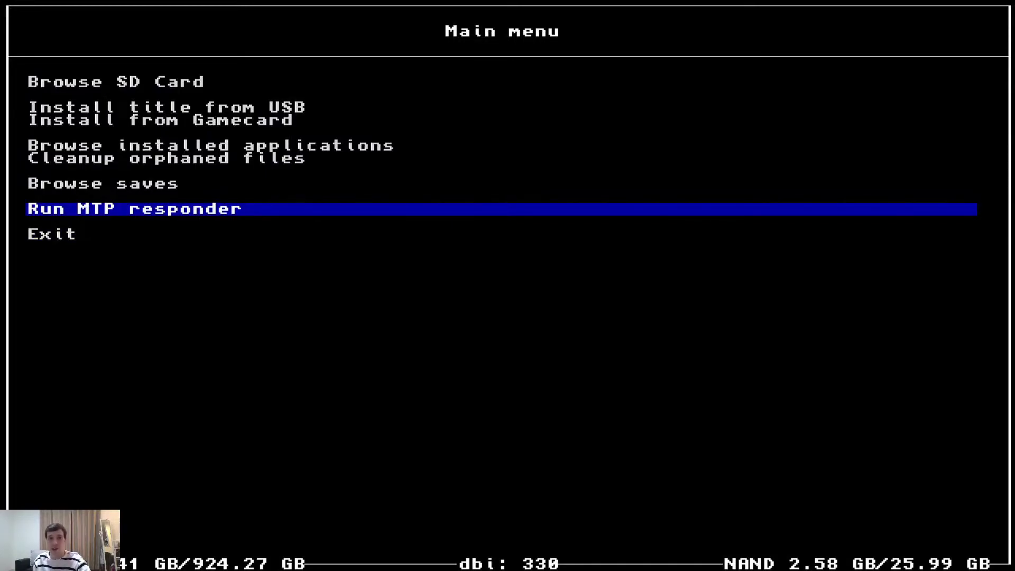
key("a")
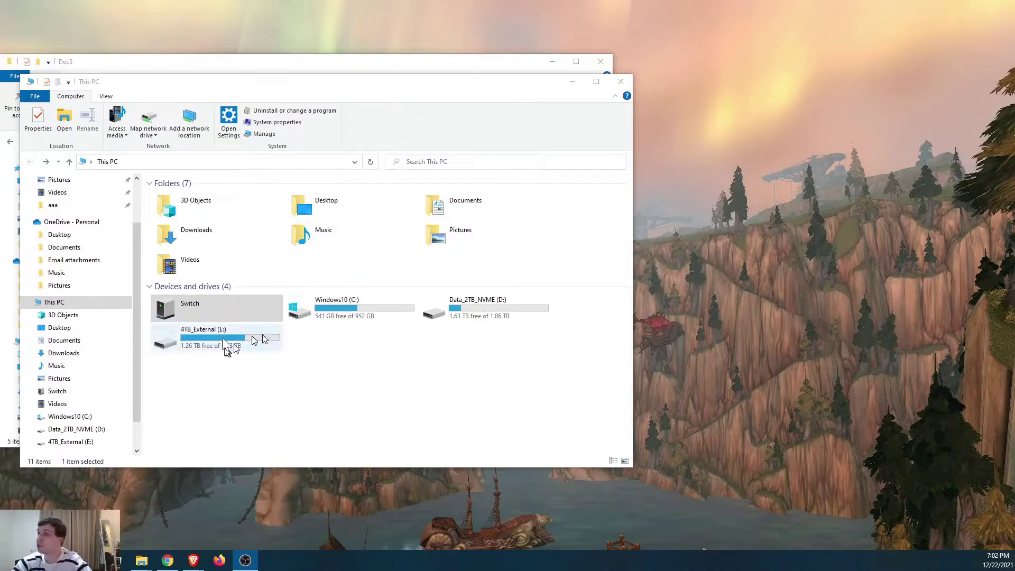
Switch to File Explorer on the PC, open the connected Switch device and view its 9: Gamecard storage.
left_click(216, 319)
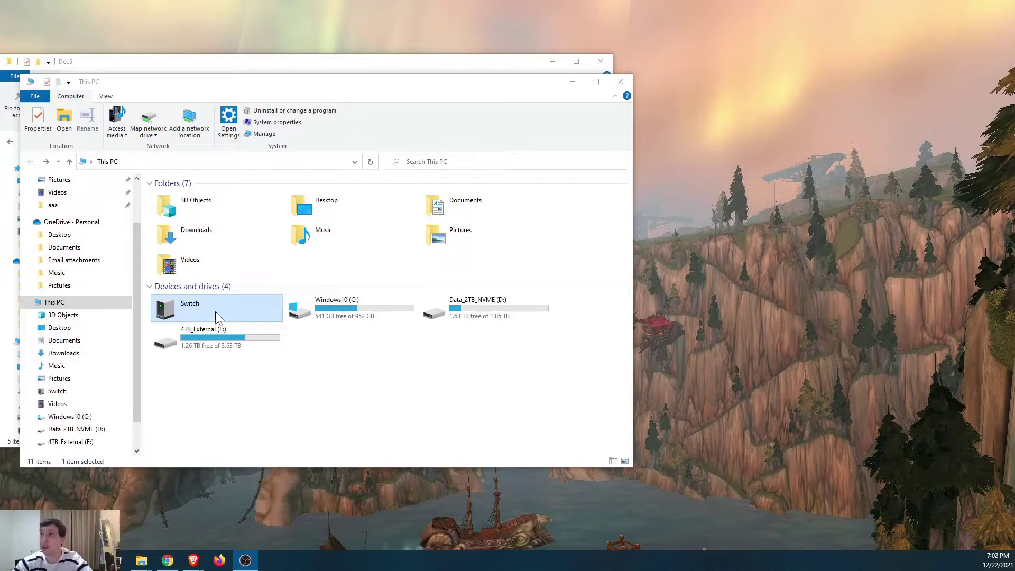
double_click(216, 315)
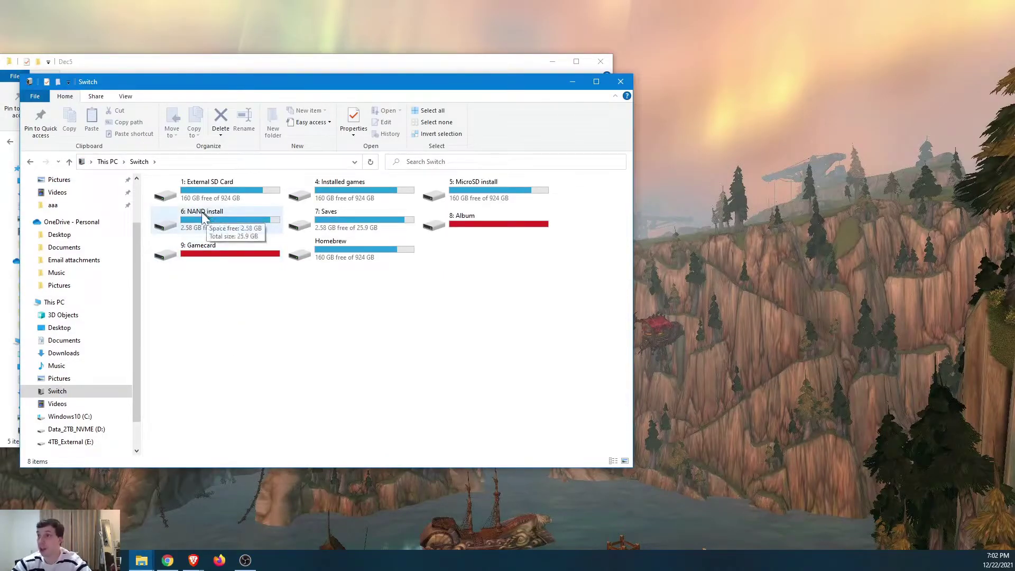
mouse_move(200, 263)
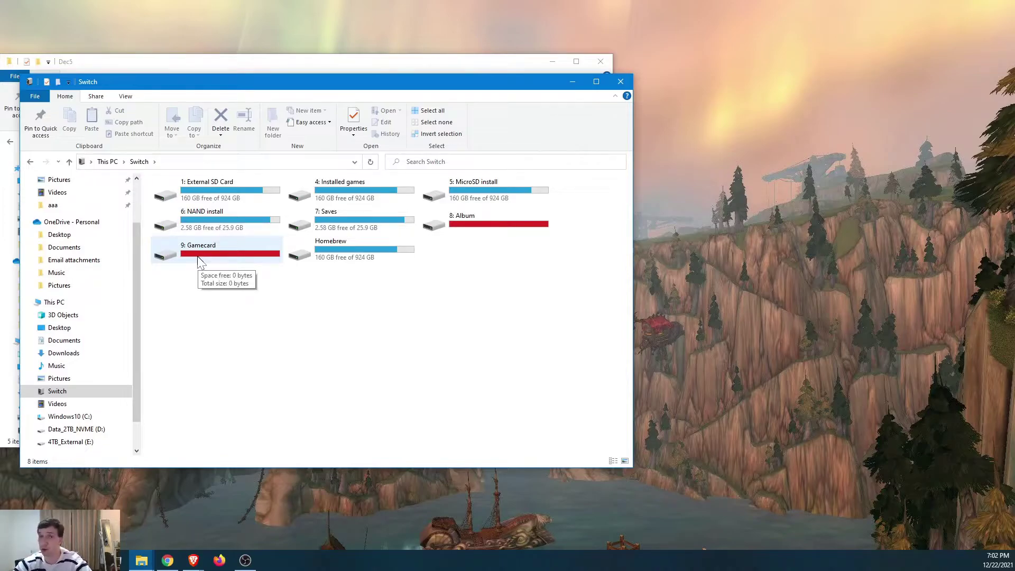
double_click(198, 256)
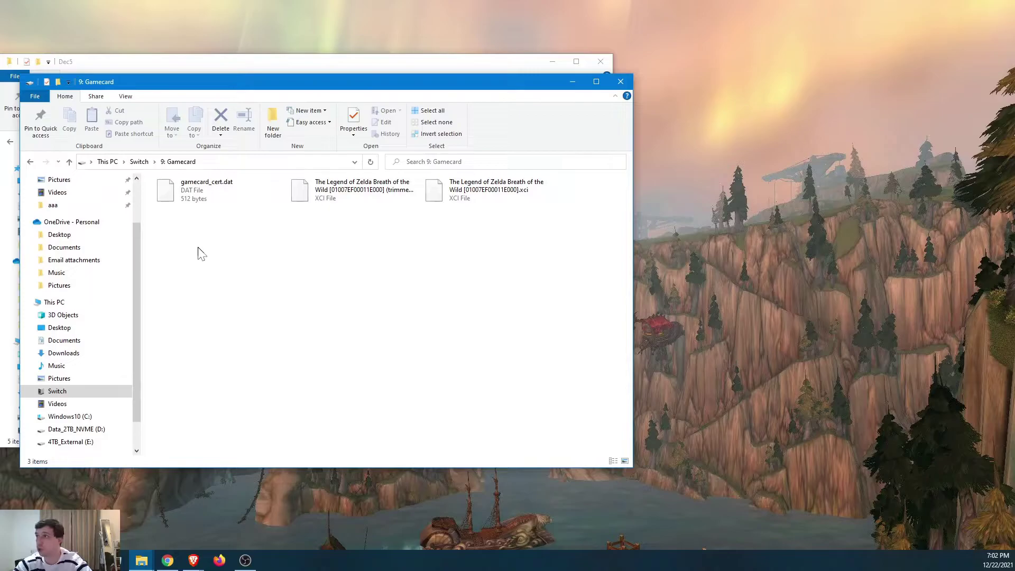
Examine the trimmed and full XCI files of The Legend of Zelda Breath of the Wild on the gamecard.
left_click(393, 194)
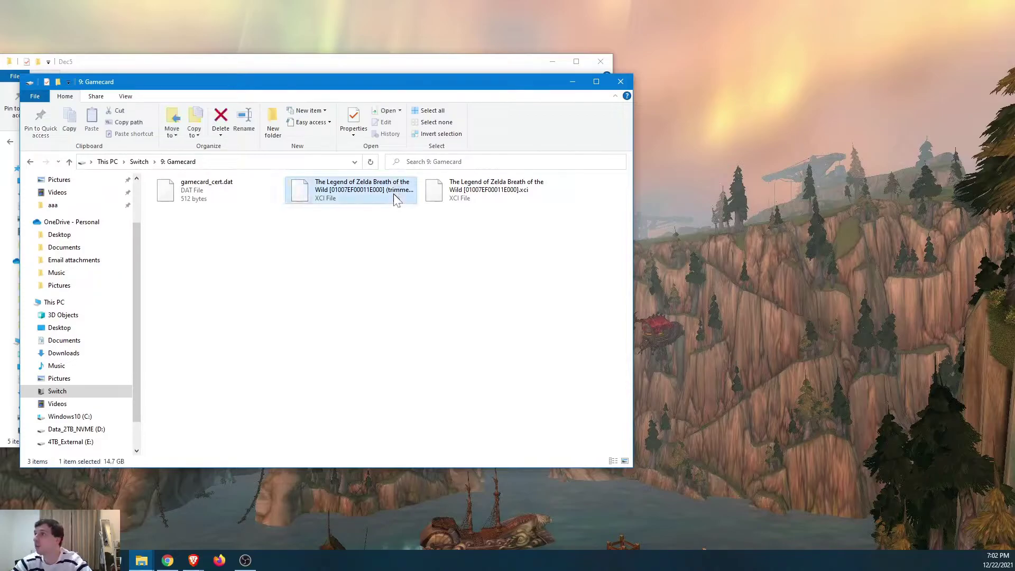
left_click(450, 193)
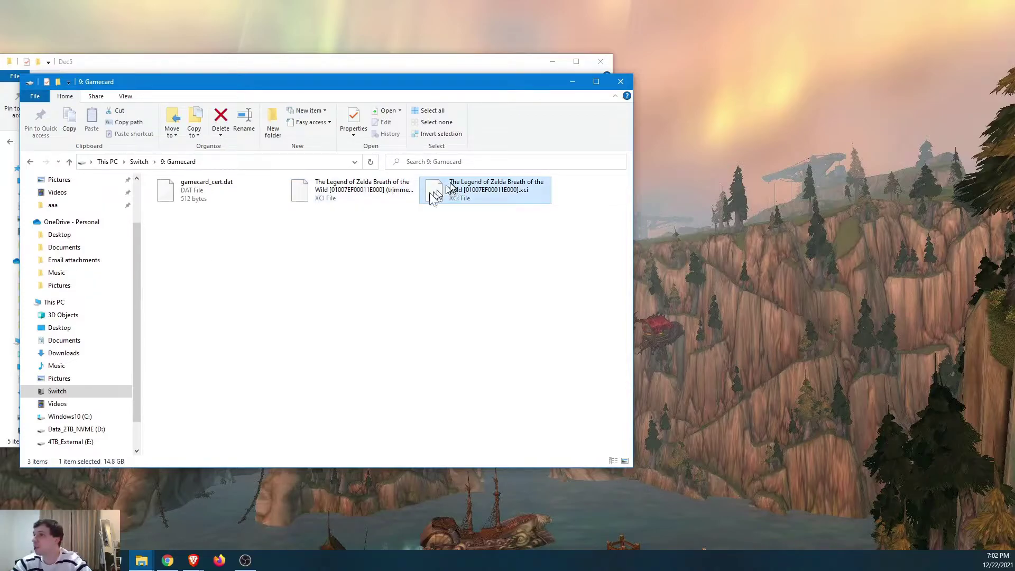
left_click(405, 201)
left_click_drag(355, 228, 422, 220)
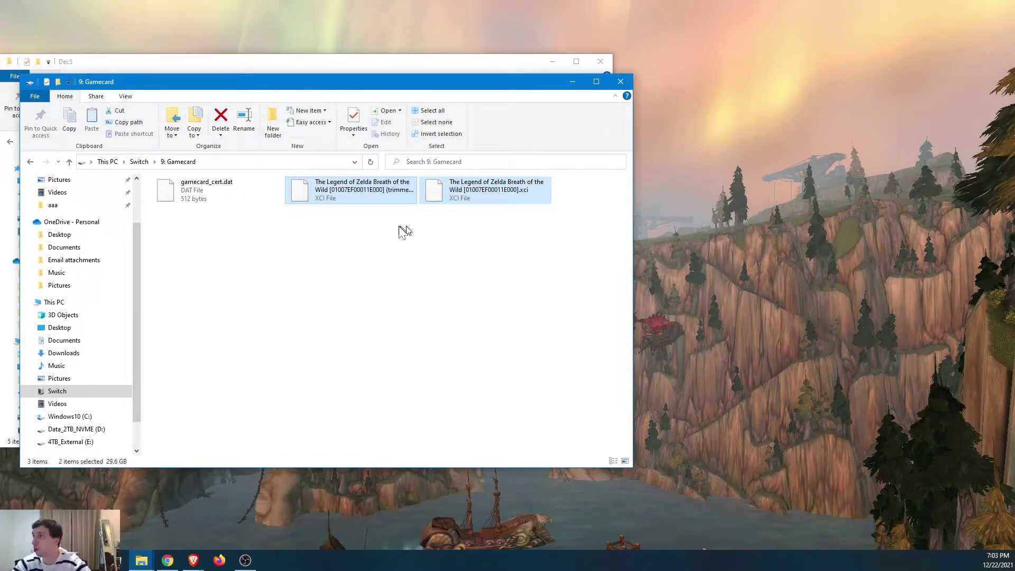
left_click(405, 228)
left_click(485, 197)
left_click_drag(478, 232, 475, 201)
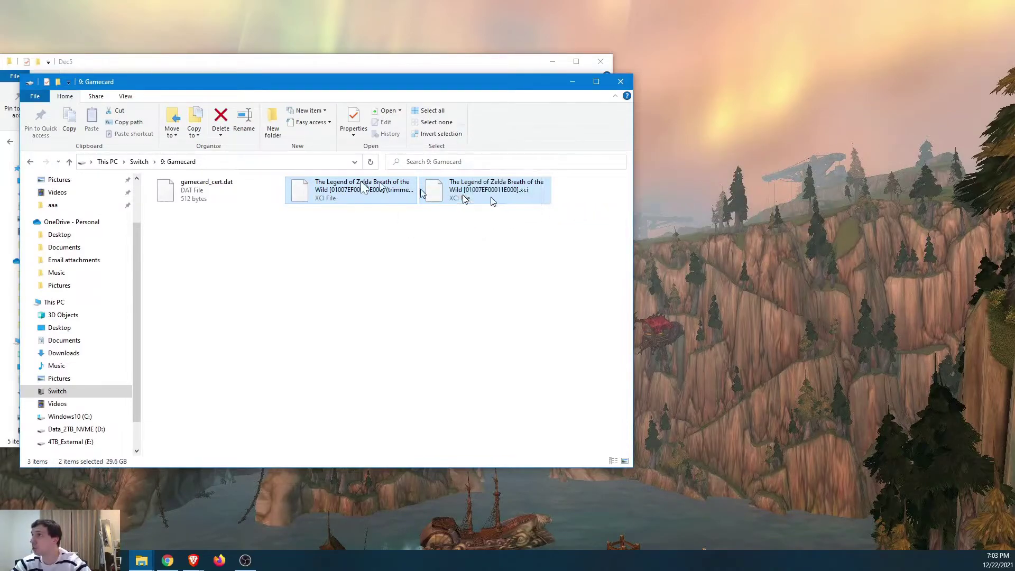
Open the atmosphere contents folder on the Switch's 1: External SD Card and place its window beside the Dec5 folder.
left_click(30, 162)
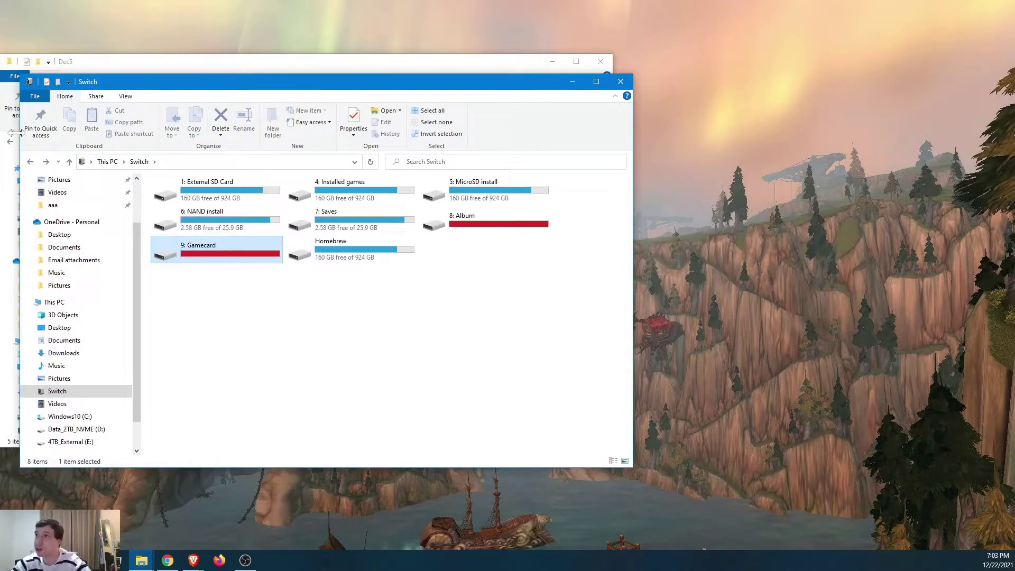
left_click(220, 185)
double_click(220, 185)
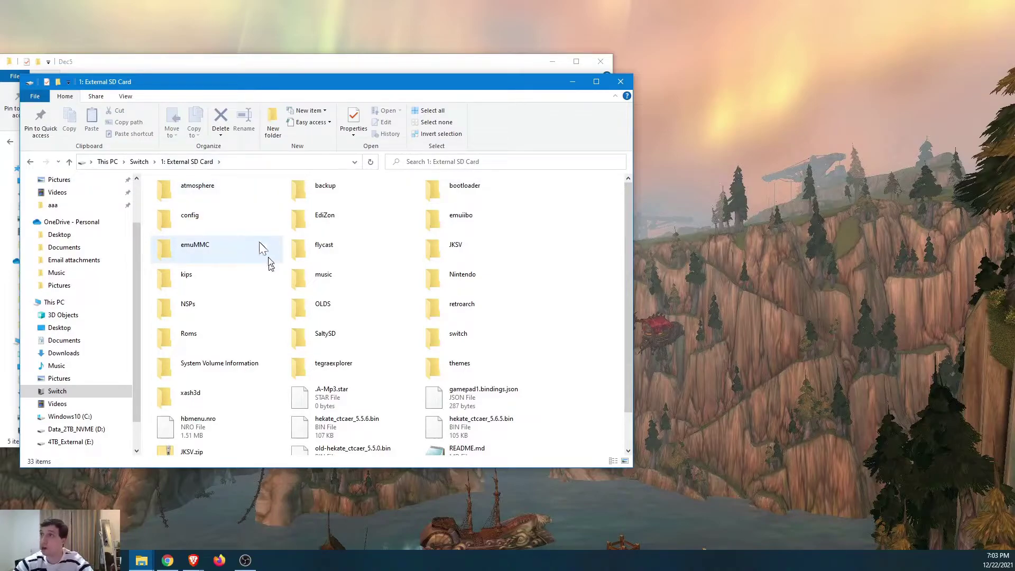
double_click(233, 185)
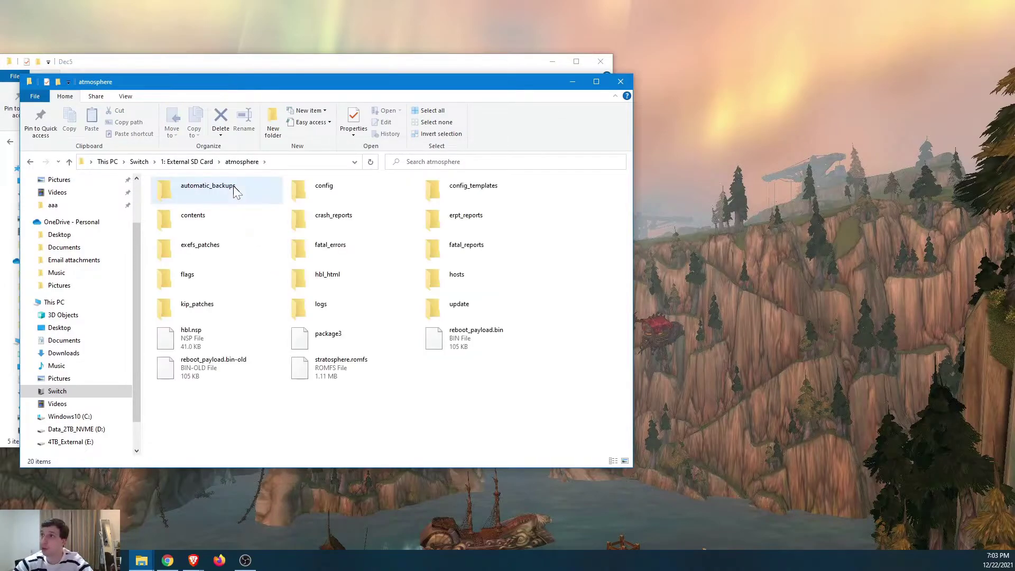
double_click(228, 216)
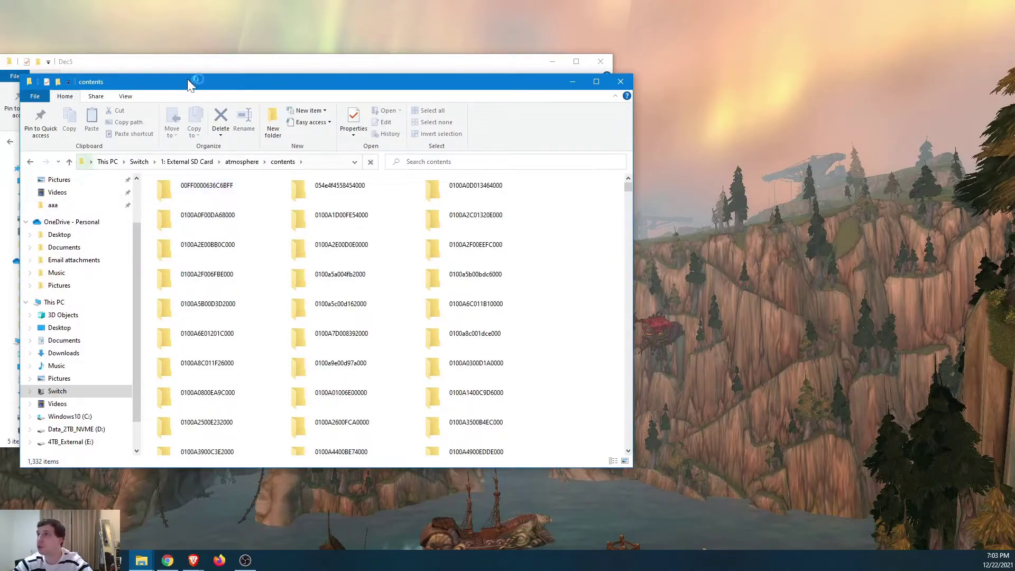
left_click_drag(188, 78, 476, 135)
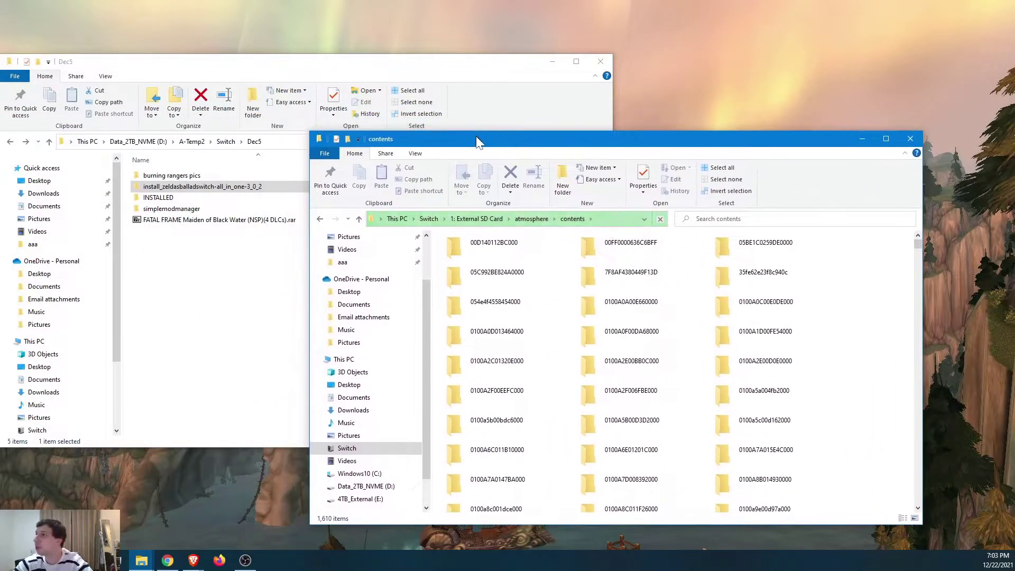
Copy the folders 01007EF00011E000 and 01007EF00011F001 from install_zeldasballadswitch-all_in_one-3_0_2.
left_click(267, 186)
double_click(267, 186)
left_click_drag(218, 214, 126, 143)
right_click(239, 179)
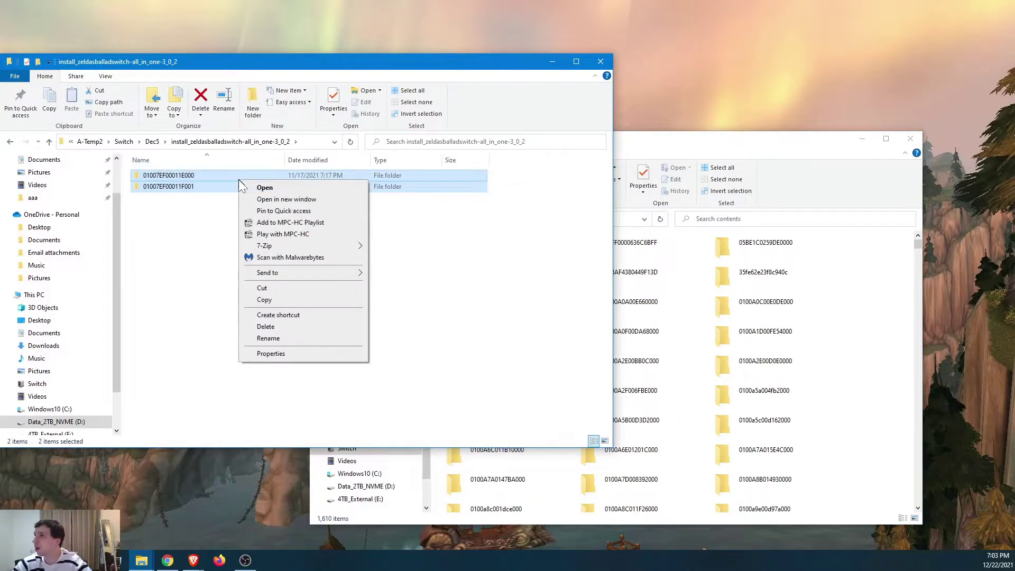
left_click(295, 300)
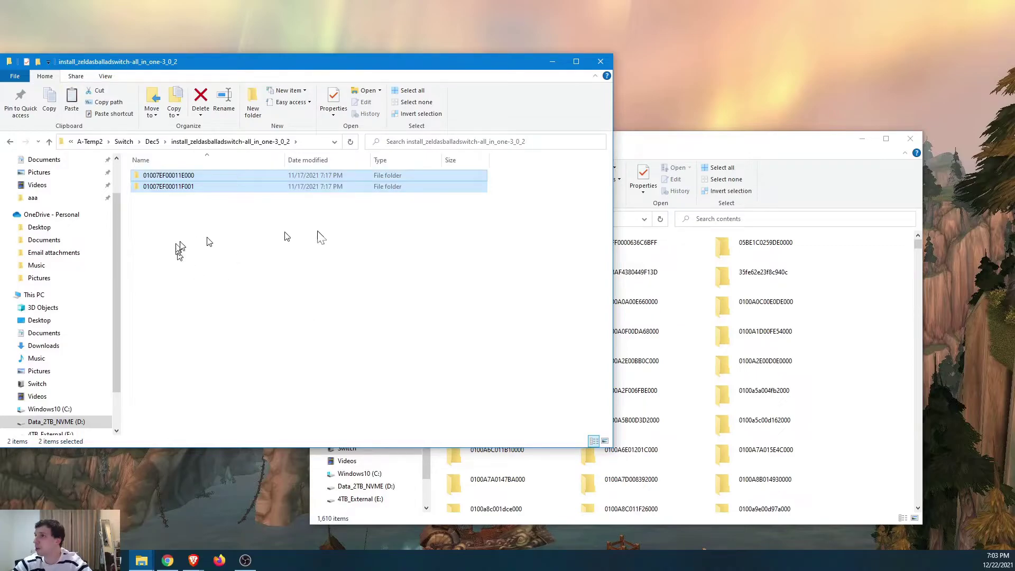
Paste the two copied mod folders into the SD card's contents folder, merging with existing folders for all current items.
left_click(651, 161)
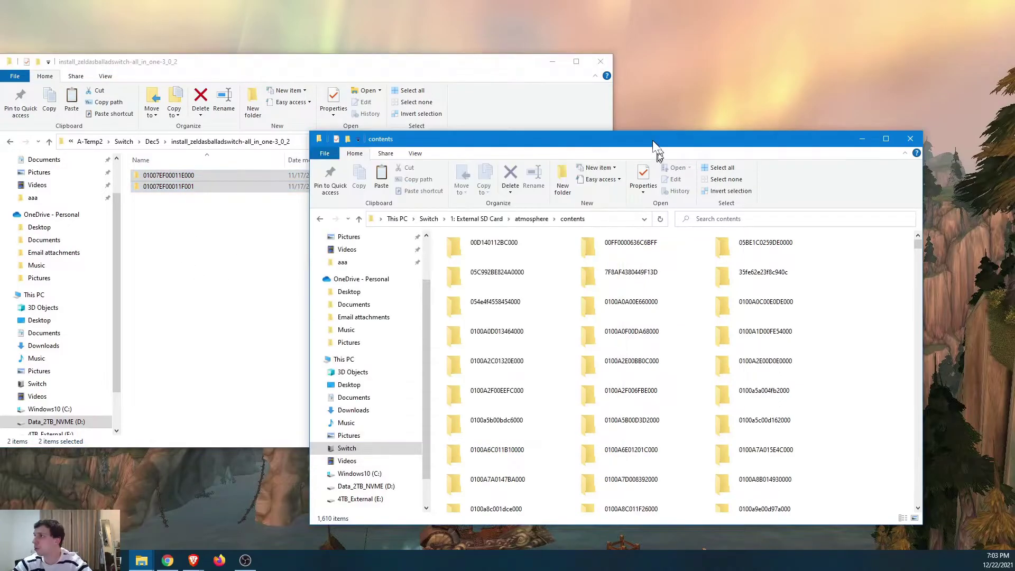
left_click(747, 290)
left_click(876, 278)
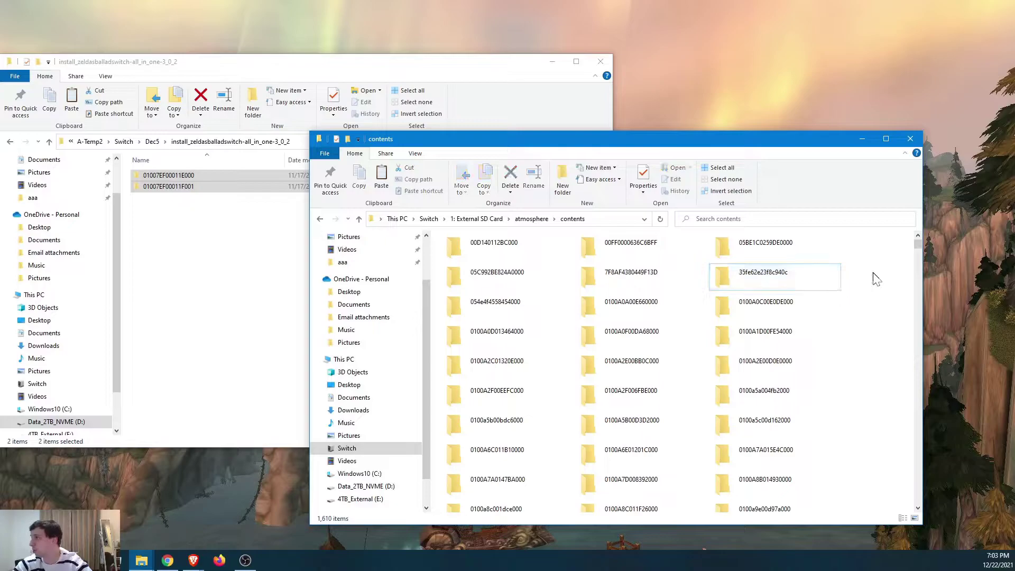
right_click(870, 256)
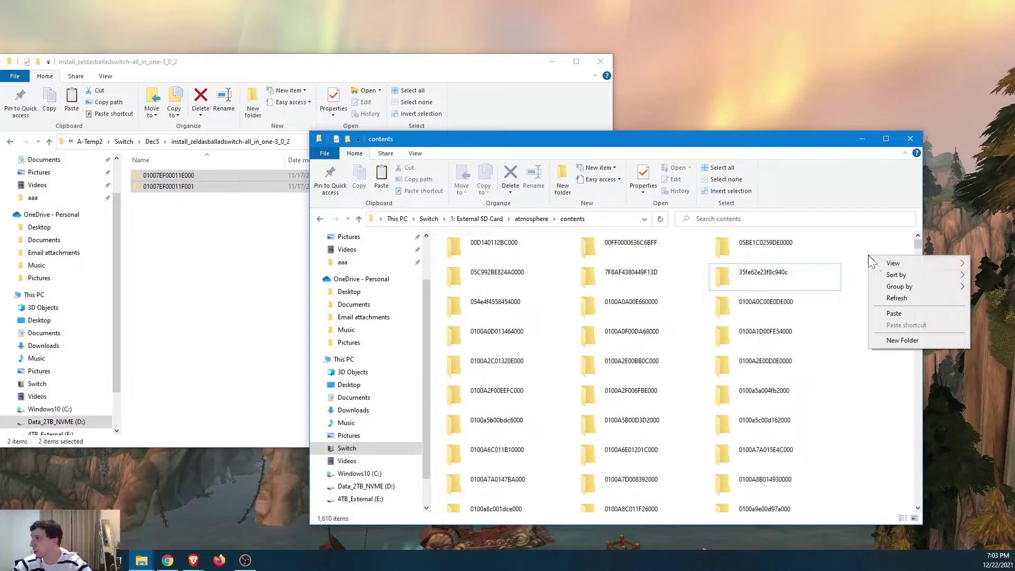
left_click(891, 313)
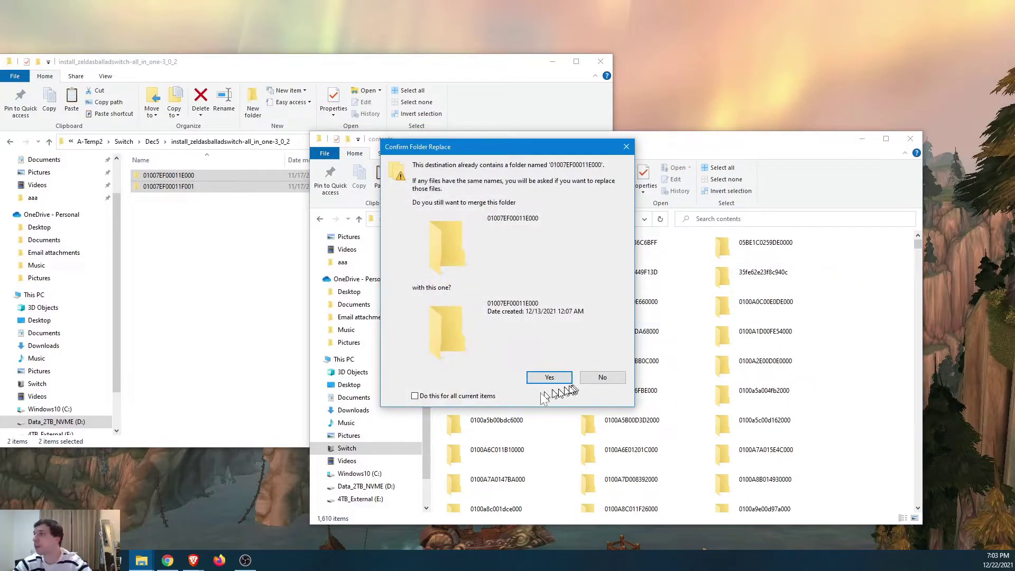
left_click(414, 396)
left_click(549, 377)
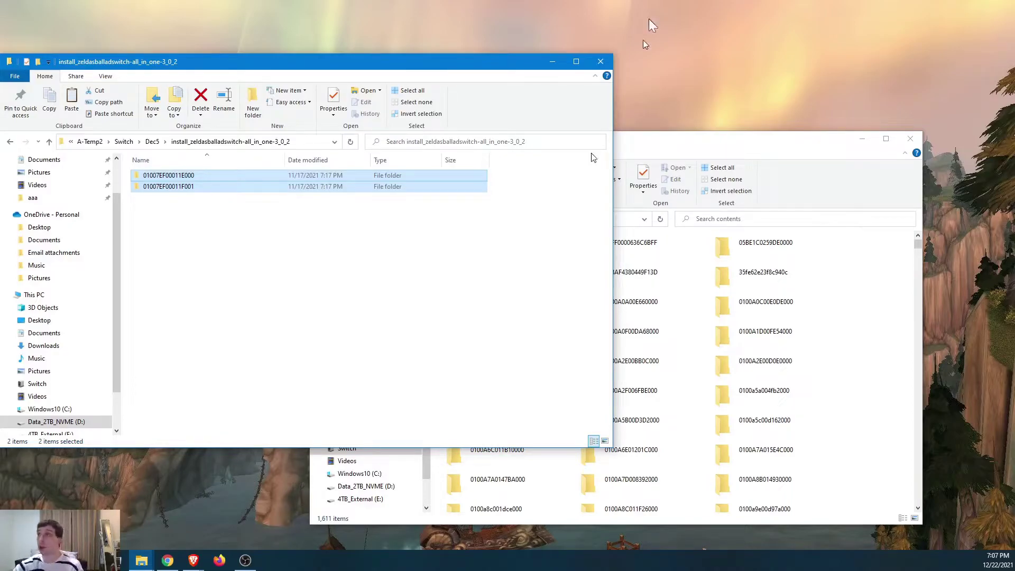
Open the Switch's 4: Installed games storage and look through its game folders and NSP files.
left_click(657, 154)
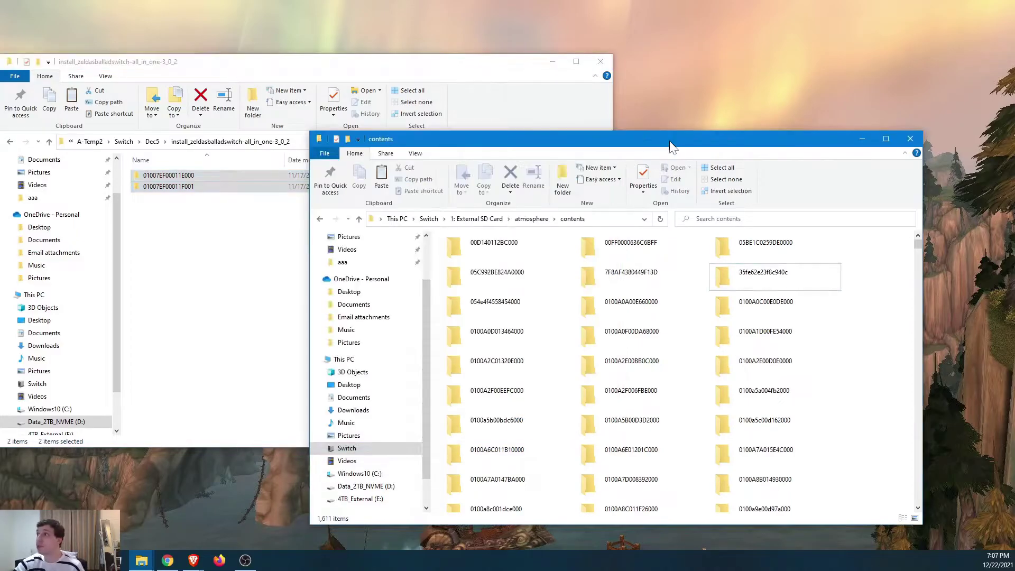
left_click(321, 218)
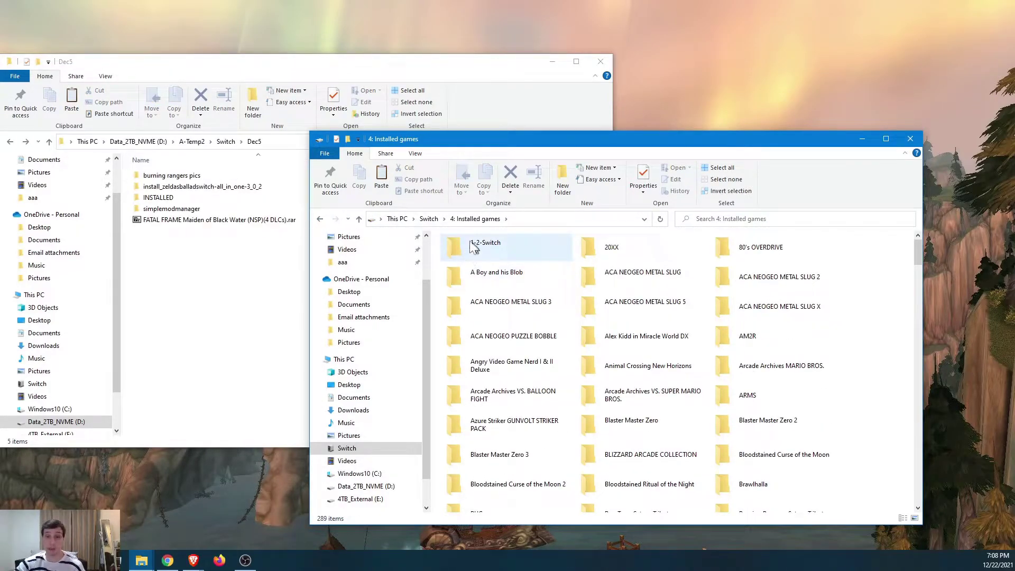
scroll(608, 314, "down", 15)
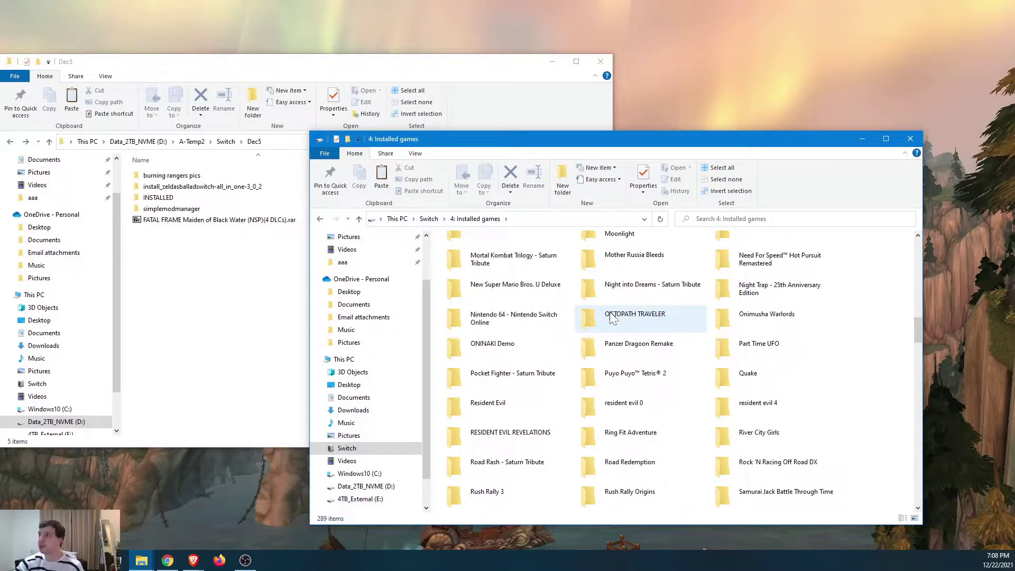
scroll(611, 317, "down", 10)
scroll(611, 317, "down", 3)
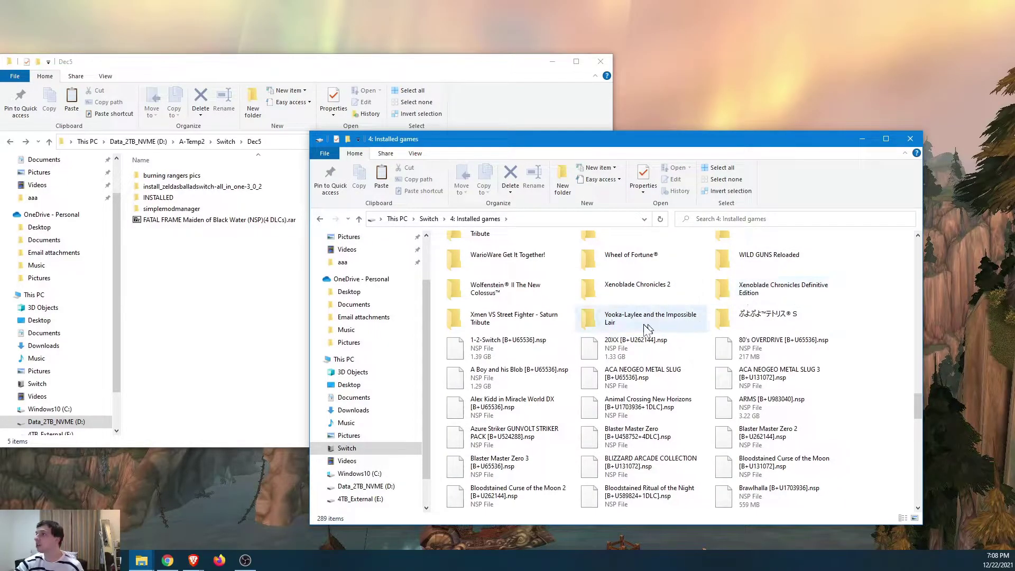
scroll(648, 329, "up", 1)
scroll(653, 317, "up", 1)
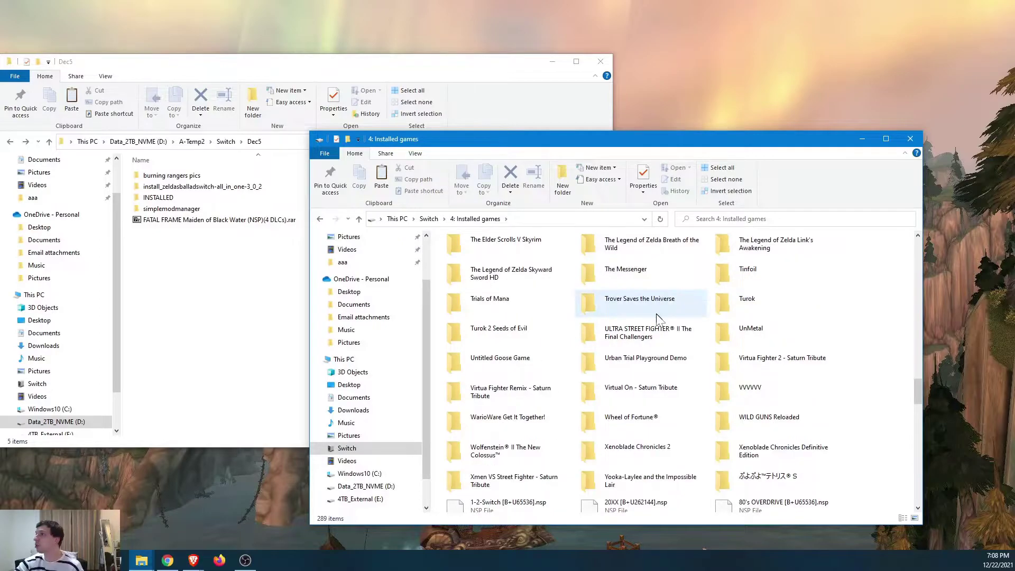
scroll(537, 325, "up", 3)
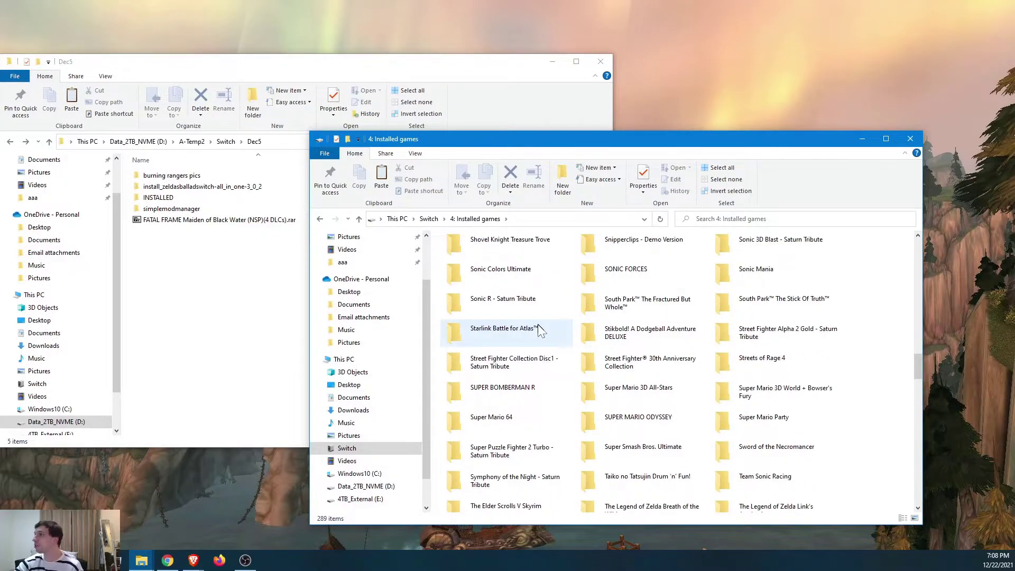
scroll(537, 325, "down", 1)
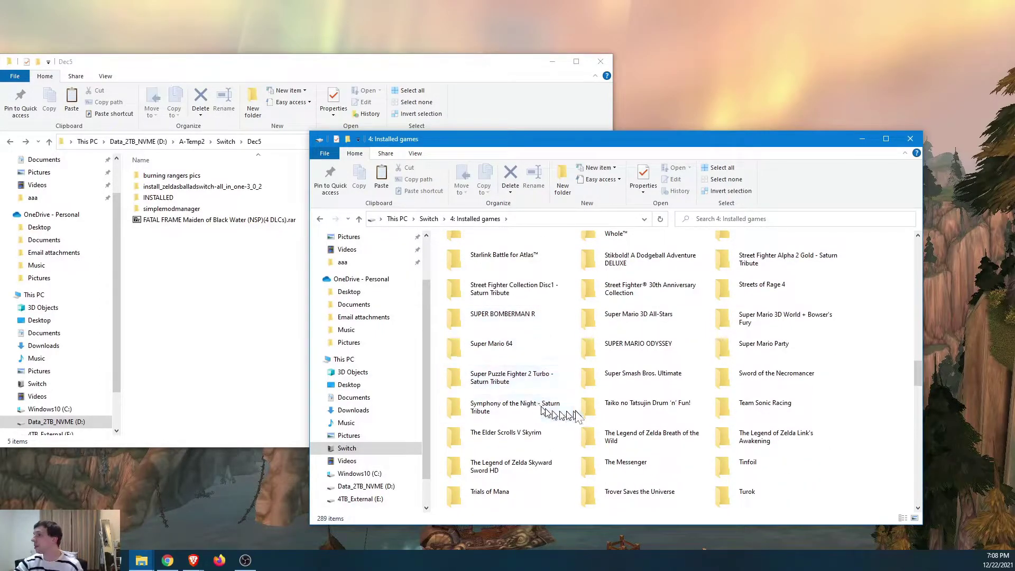
Open The Legend of Zelda Breath of the Wild folder in 4: Installed games and examine its NSP files alongside the Mods & Cheats folder.
double_click(660, 447)
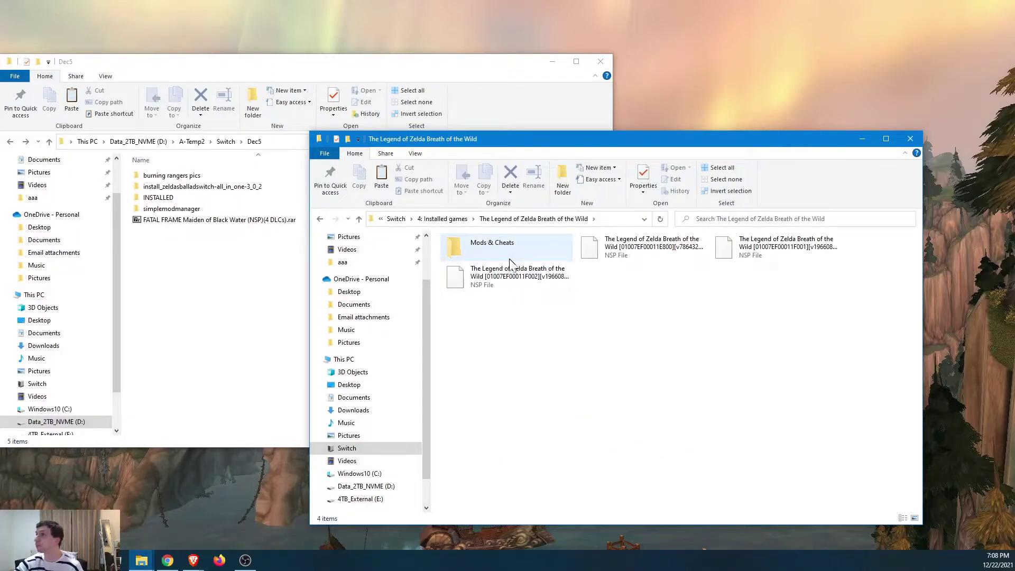
left_click(612, 248)
left_click(770, 262)
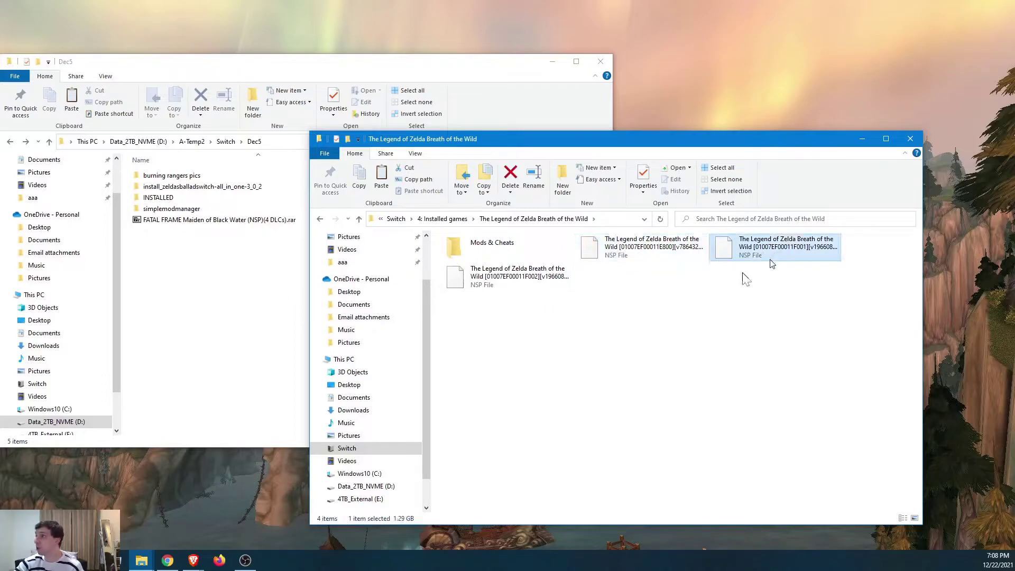
left_click(550, 277)
left_click_drag(489, 334, 813, 209)
left_click(526, 267)
left_click(601, 264)
left_click(737, 261)
left_click(482, 275)
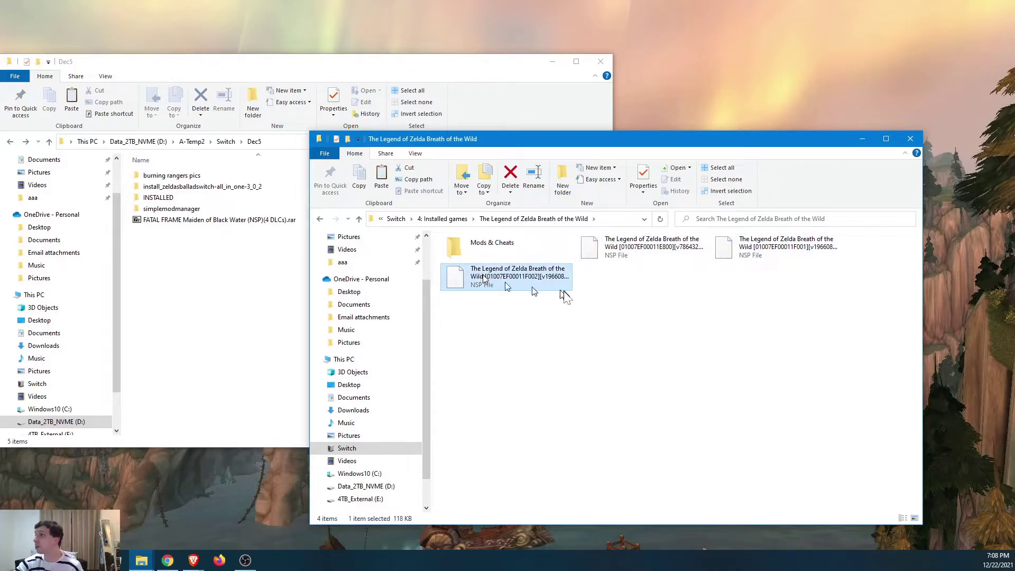
left_click_drag(556, 297, 822, 207)
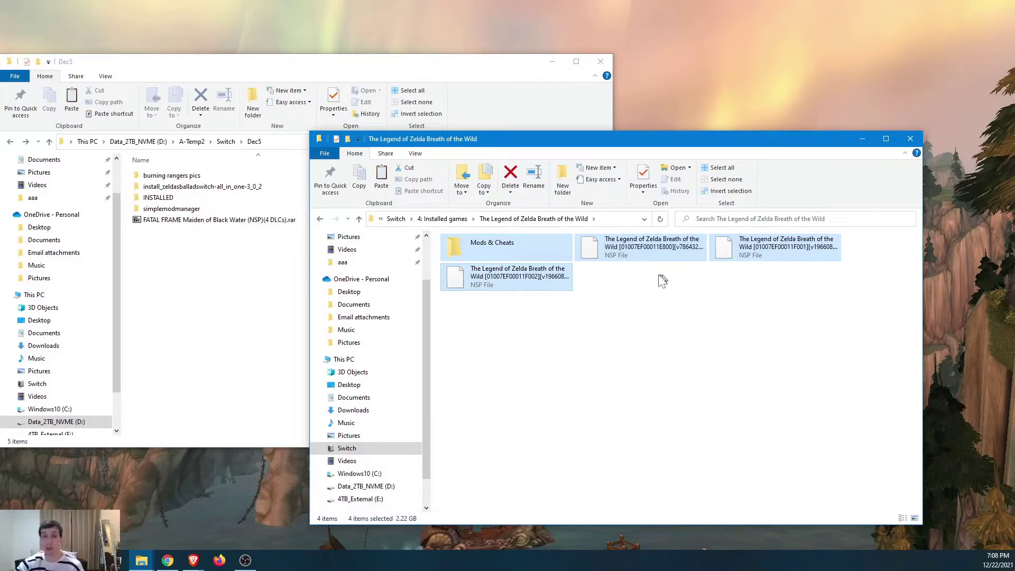
left_click(645, 290)
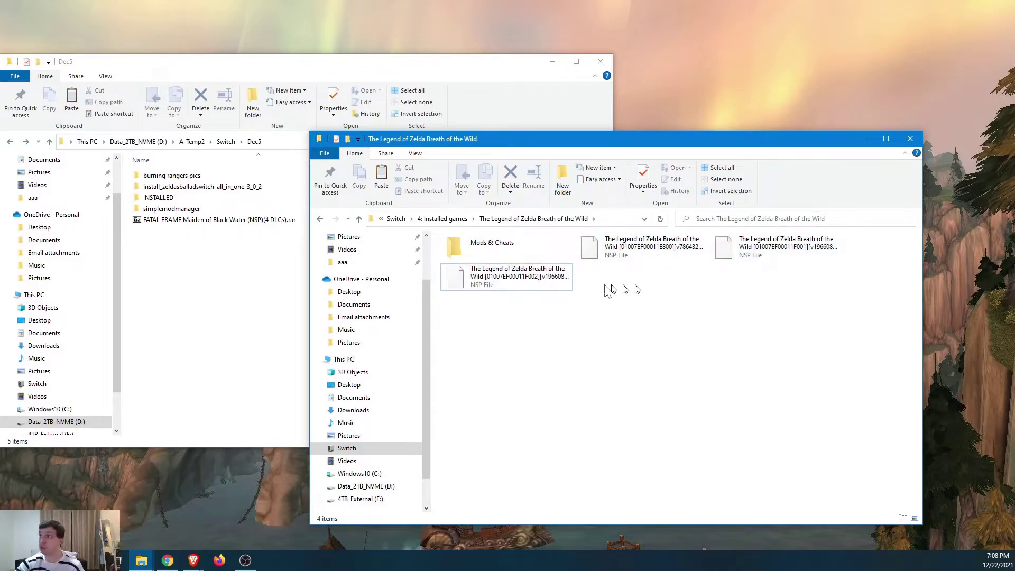
Open Breath of the Wild's Mods & Cheats folder and select the cheats folder.
left_click(537, 251)
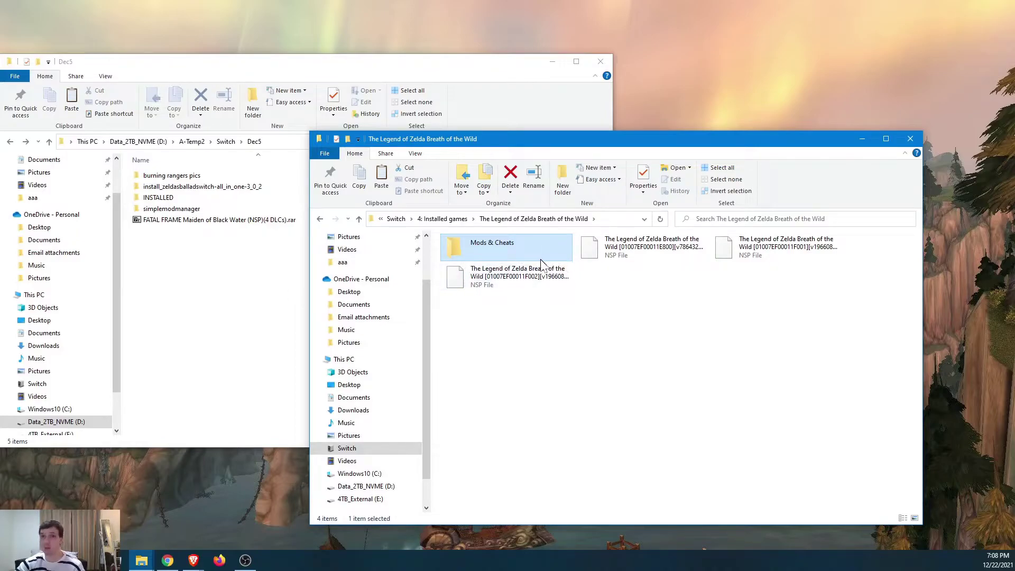
double_click(541, 249)
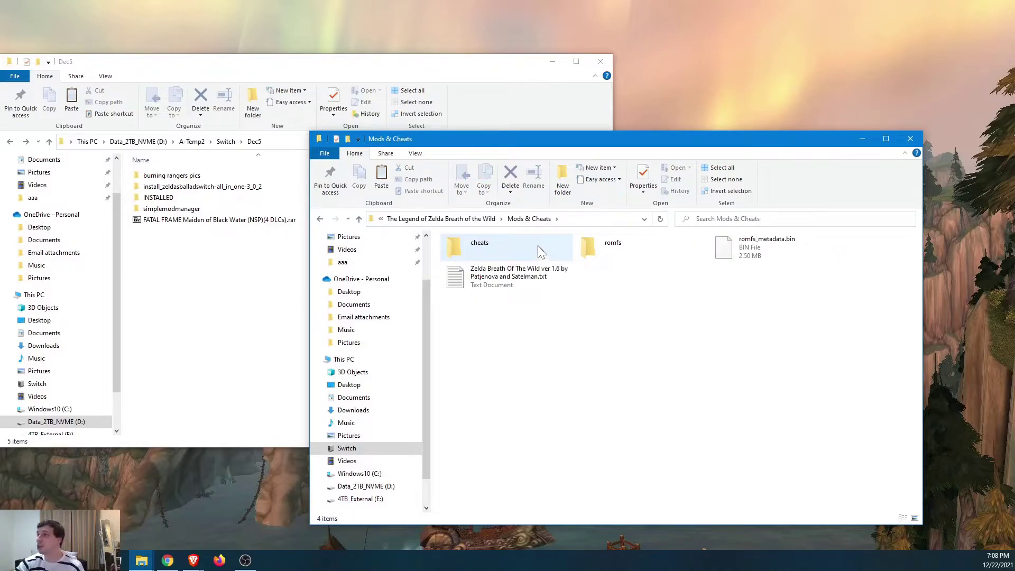
left_click(522, 248)
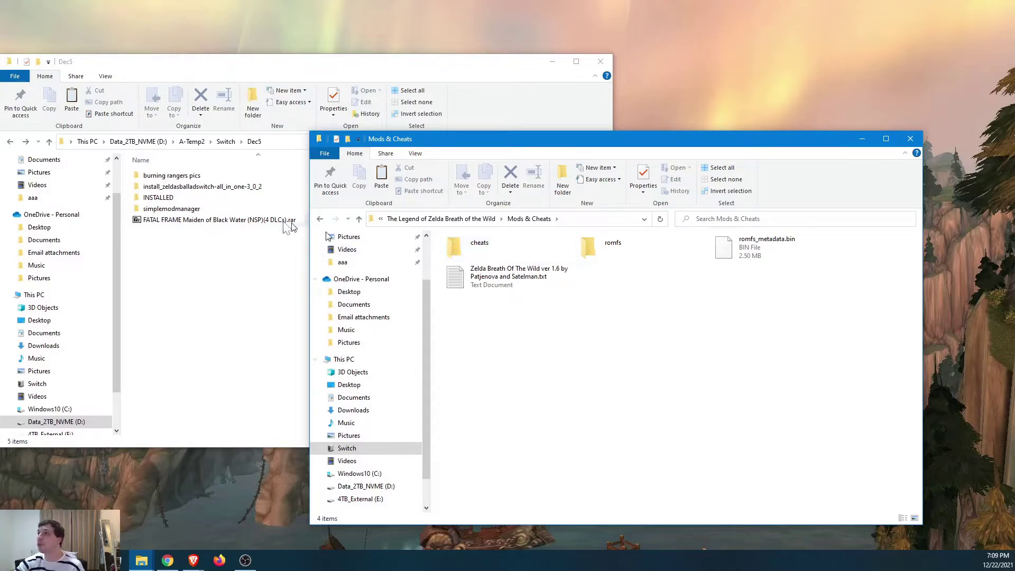
Open install_zeldasballadswitch-all_in_one-3_0_2 on the PC and look at its mod folders 01007EF00011E000 and 01007EF00011F001.
double_click(242, 186)
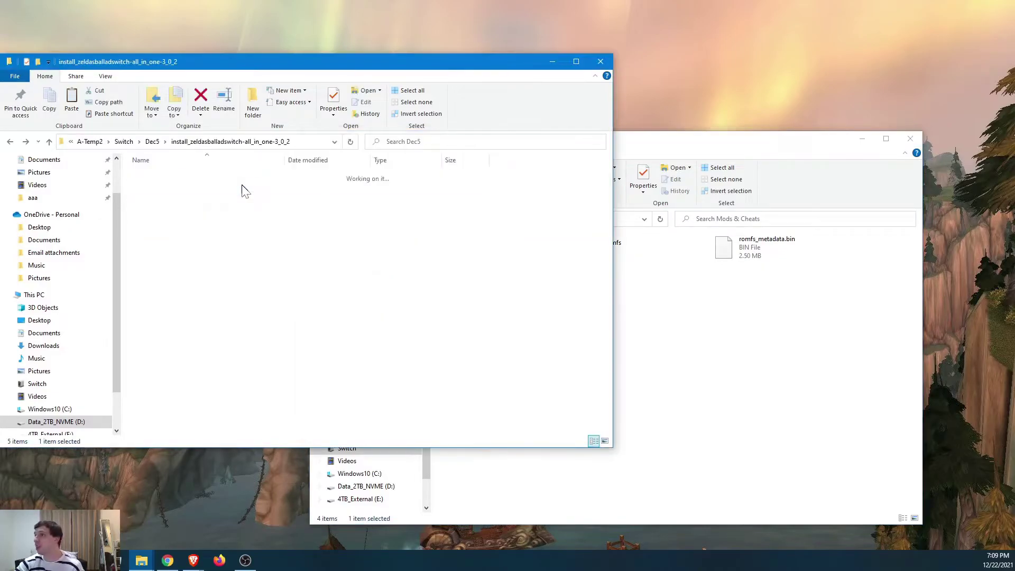
left_click(241, 178)
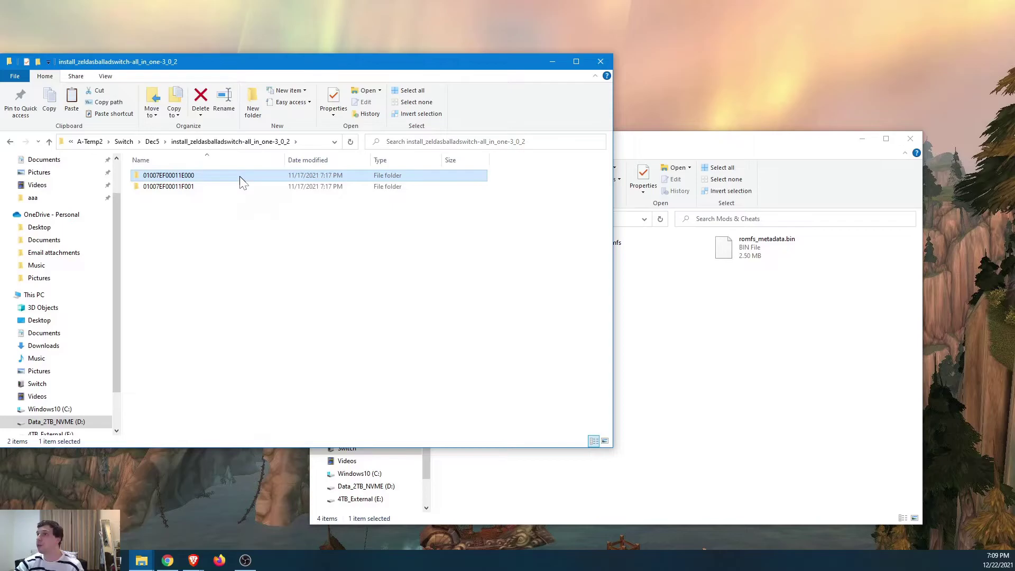
double_click(200, 180)
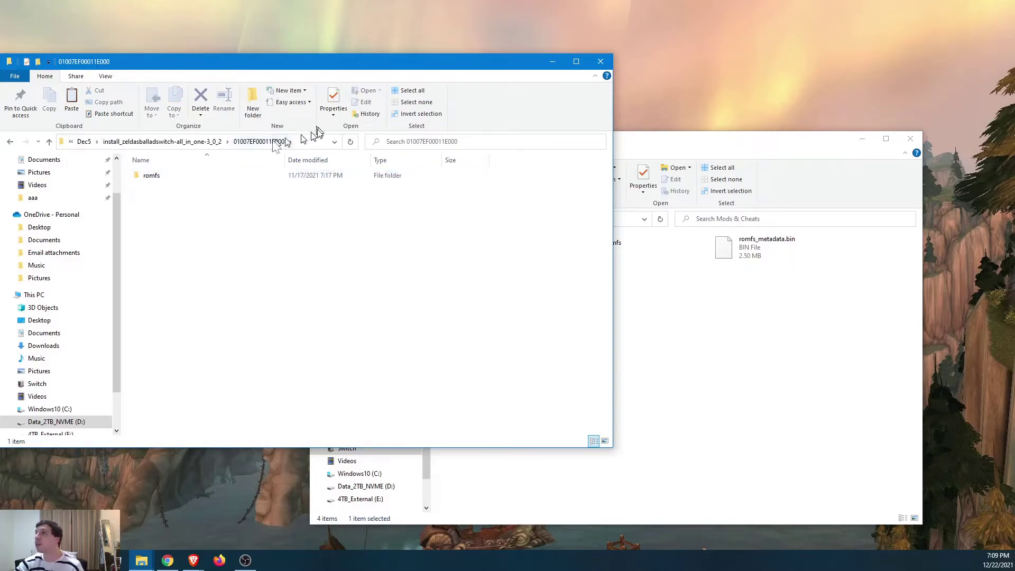
left_click(10, 141)
left_click(169, 186)
left_click(182, 177)
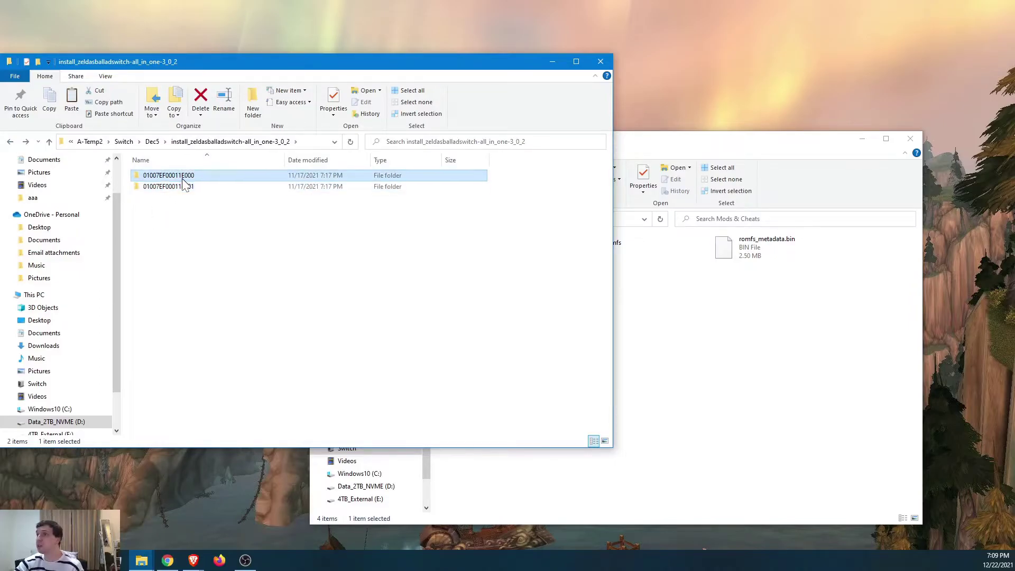
left_click(207, 188)
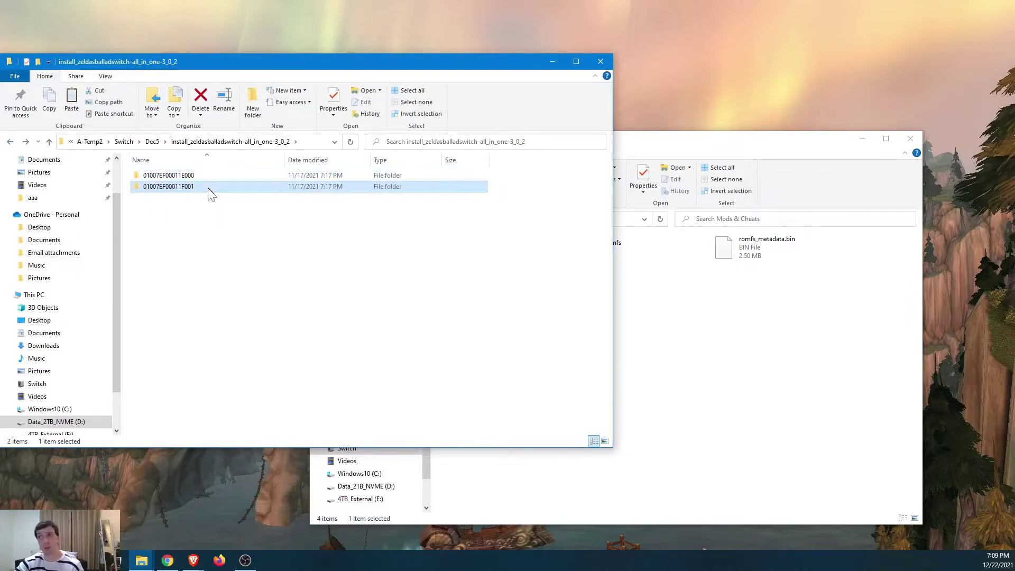
key("Up")
left_click(204, 190)
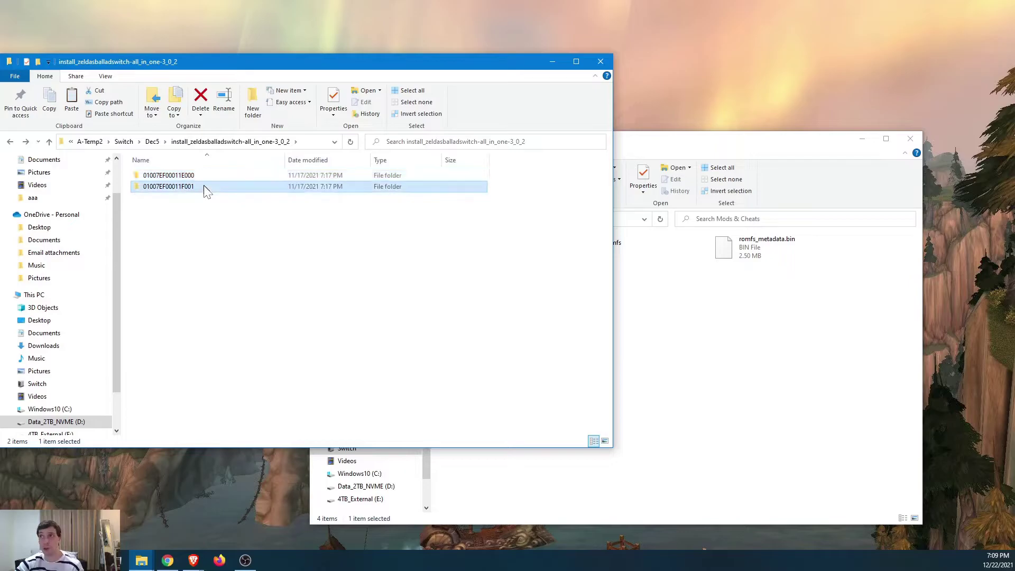
Look inside the cheats folder in Breath of the Wild's Mods & Cheats on the Switch, and open its romfs folder.
left_click(682, 313)
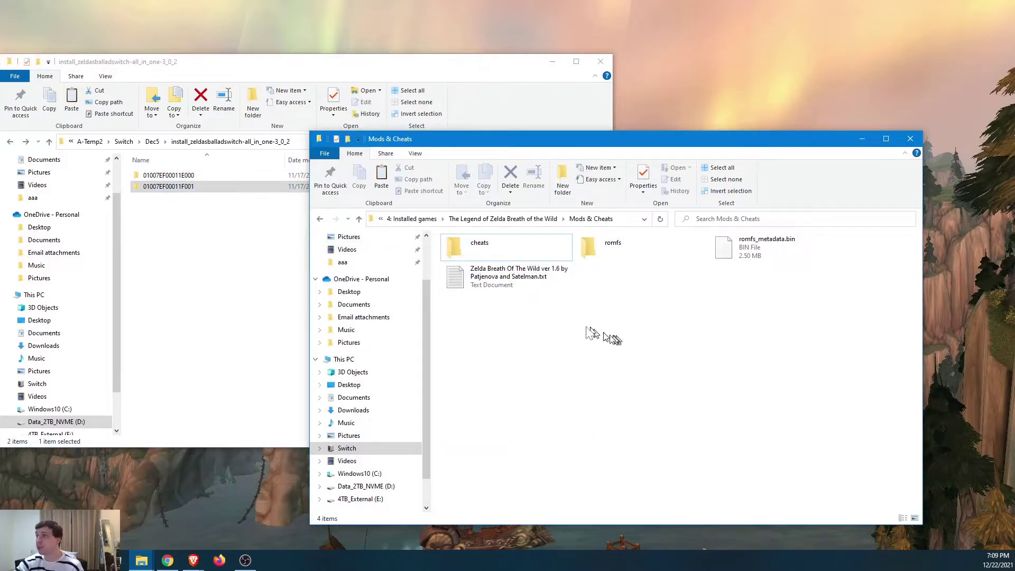
left_click(178, 177)
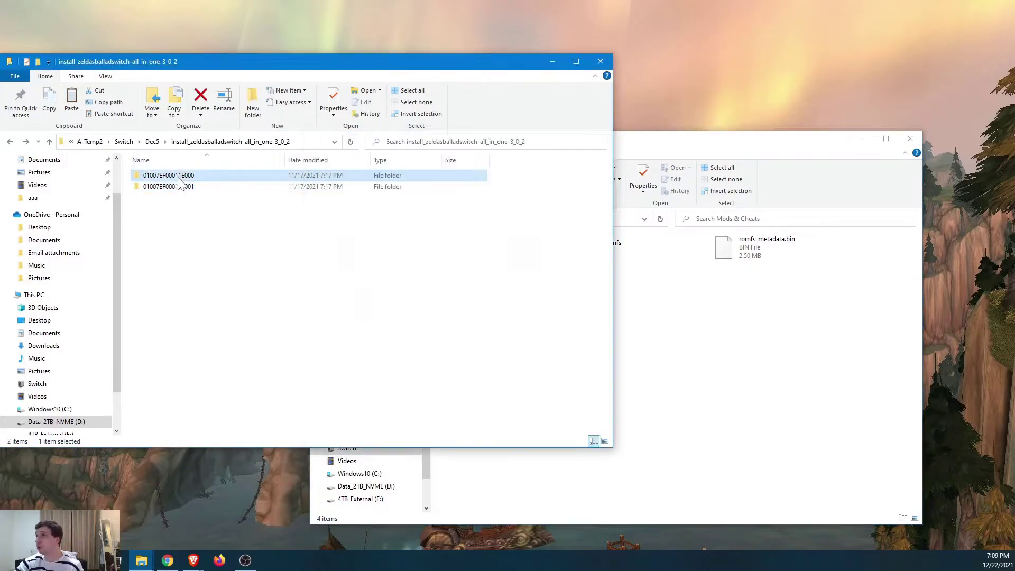
left_click(685, 320)
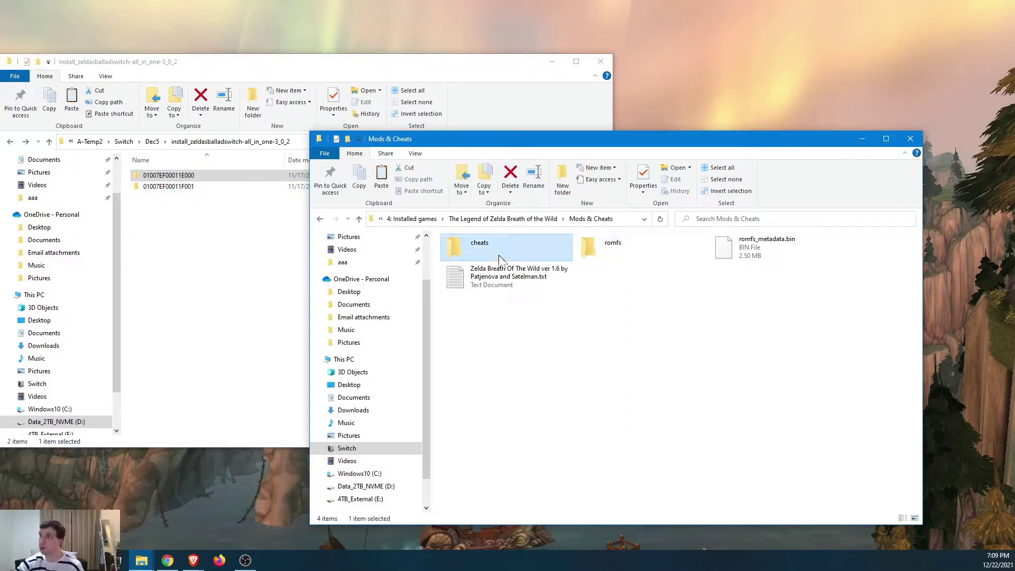
double_click(476, 248)
left_click(319, 219)
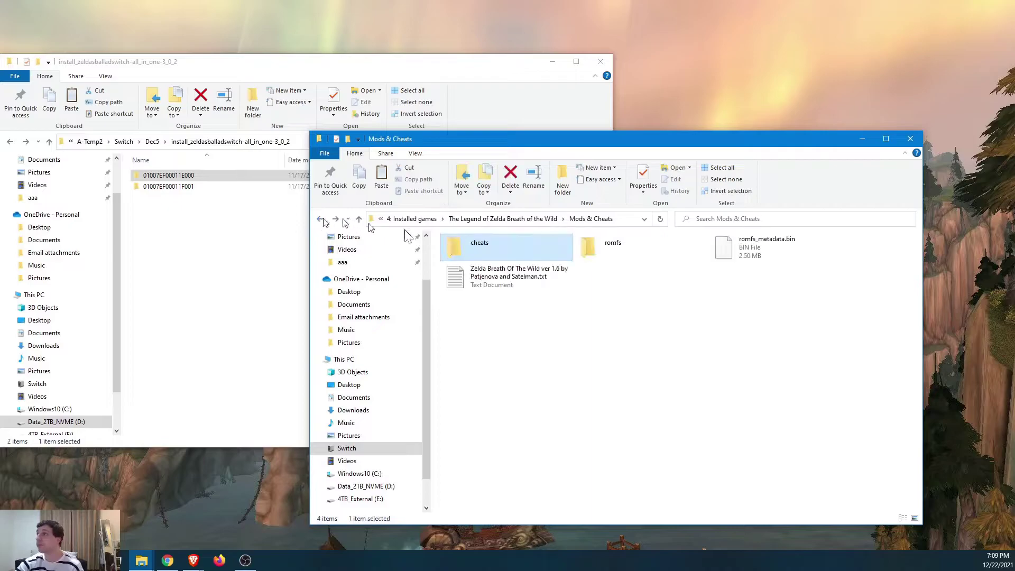
double_click(607, 251)
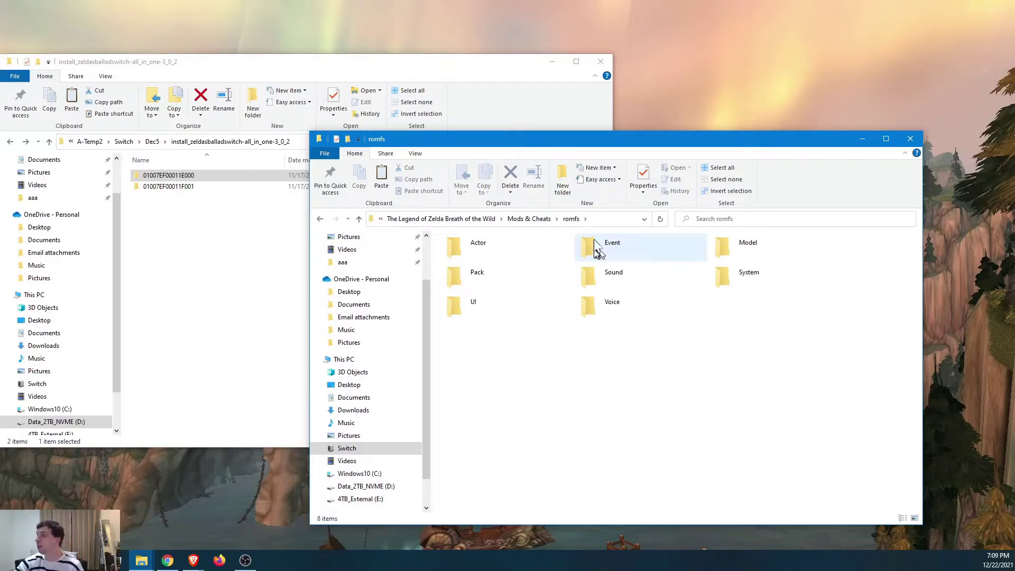
Compare the PC mod's 01007EF00011E000 romfs folders with the Switch's romfs folders, and return to the parent folders in both windows.
double_click(191, 176)
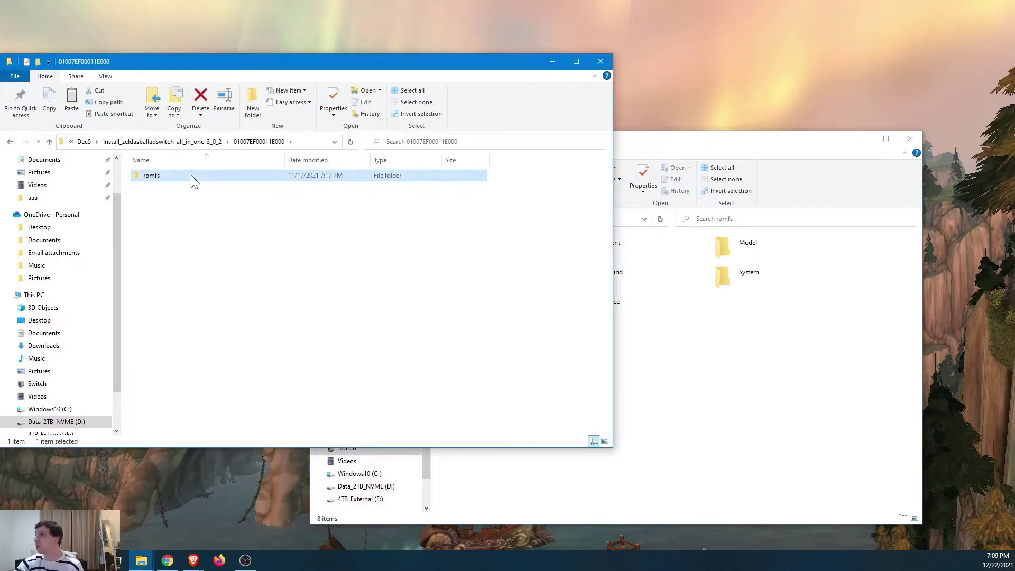
double_click(193, 176)
left_click(734, 205)
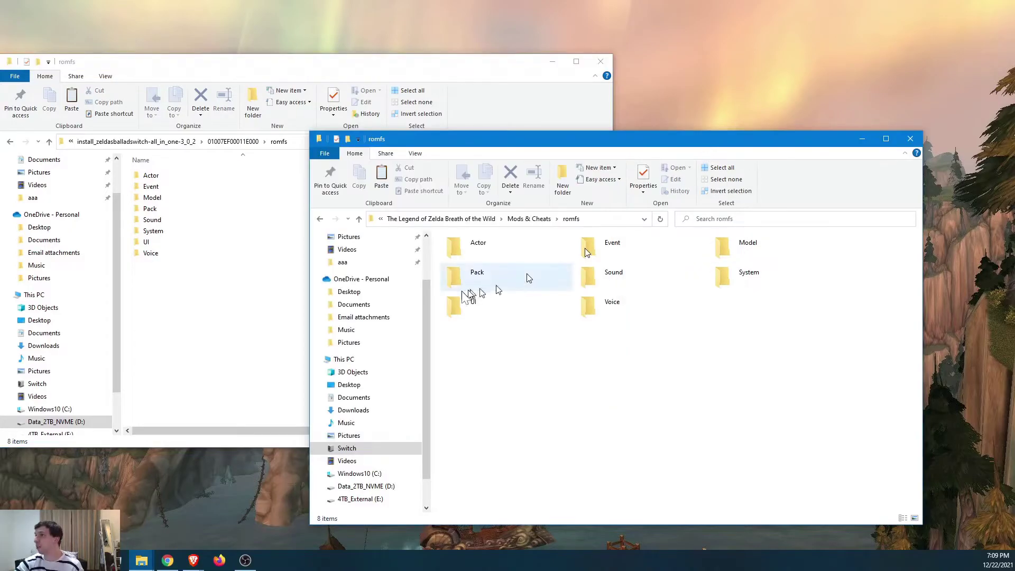
left_click(10, 142)
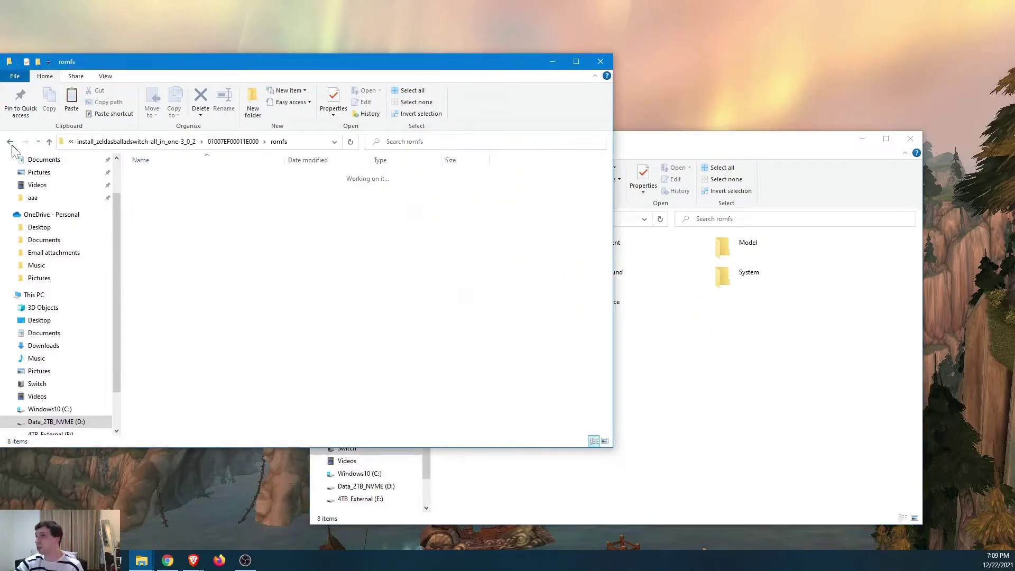
left_click(10, 142)
left_click(812, 391)
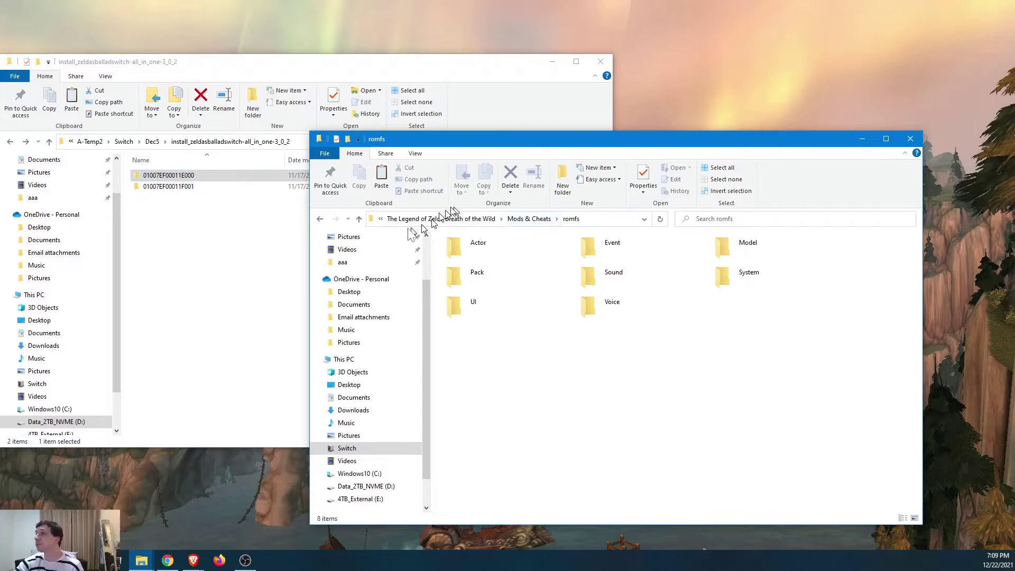
left_click(320, 219)
left_click(320, 219)
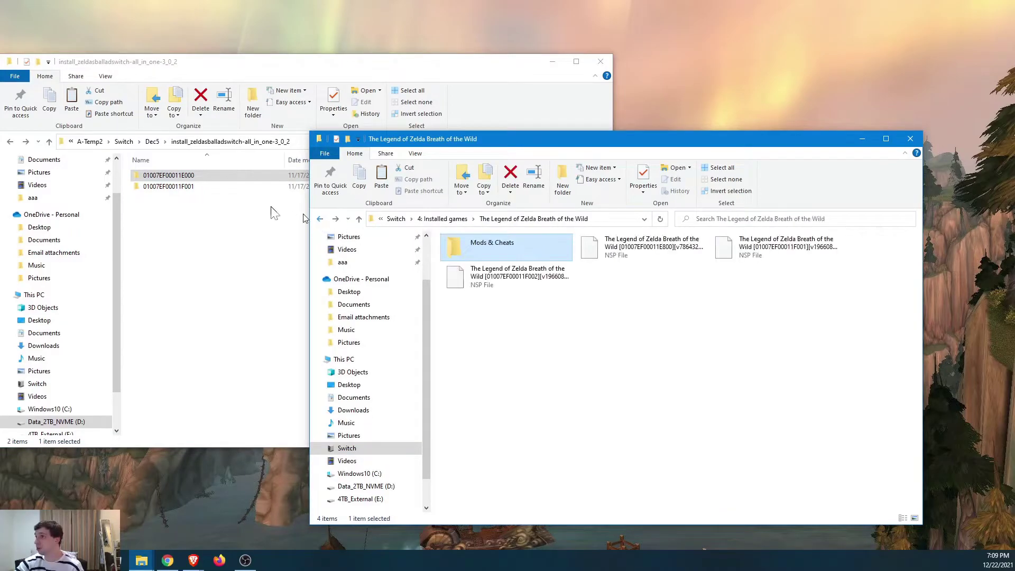
Browse the PC mod folder 01007EF00011F001 down through romfs to Voice, and return to install_zeldasballadswitch-all_in_one-3_0_2.
double_click(182, 187)
double_click(181, 181)
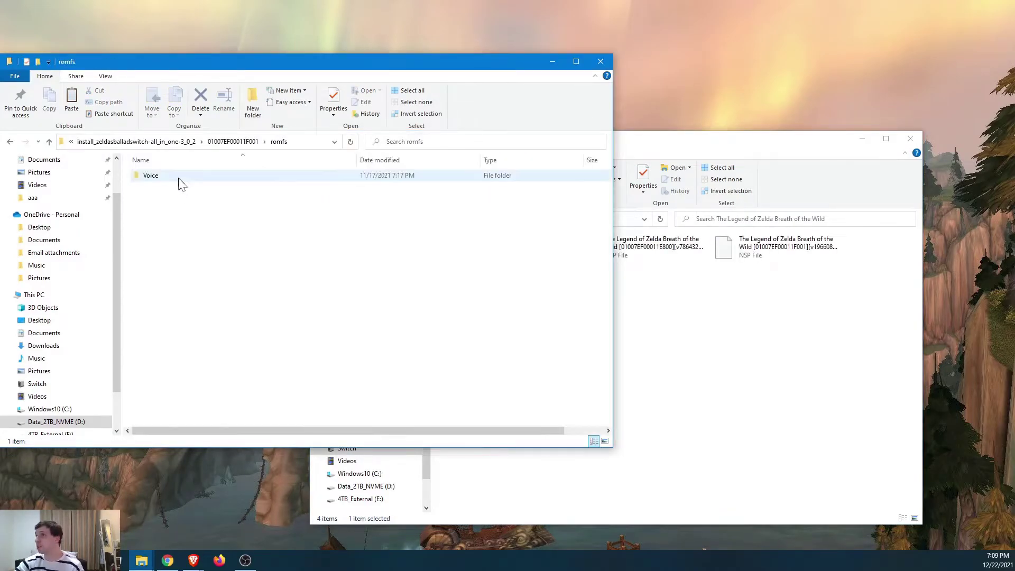
double_click(181, 183)
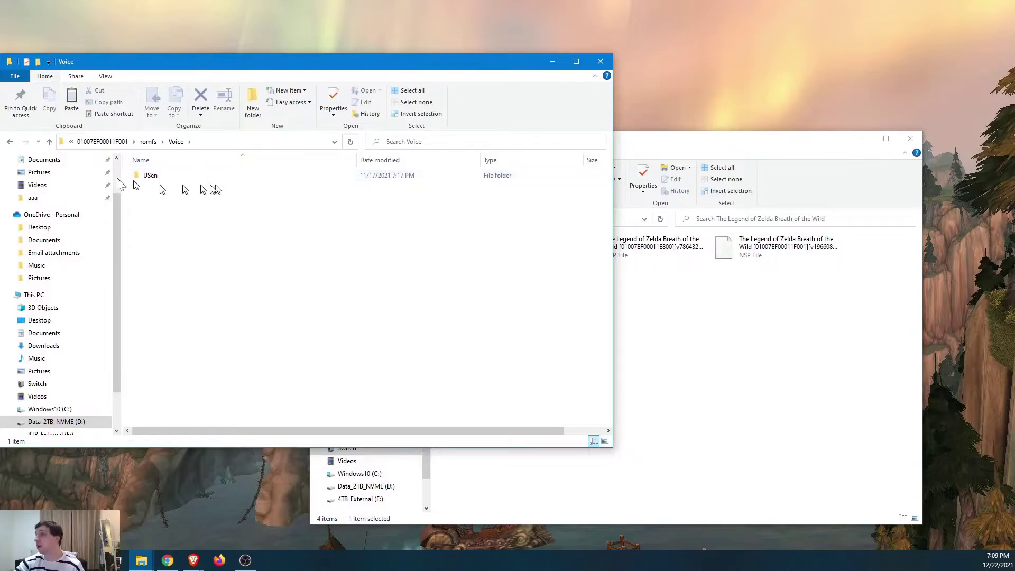
left_click(11, 142)
left_click(11, 142)
left_click(11, 142)
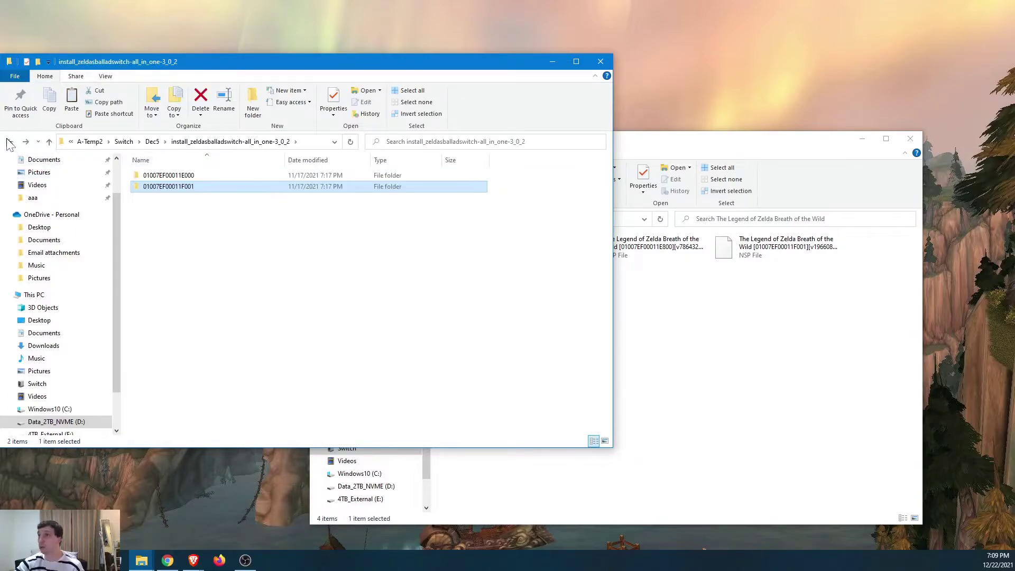
left_click_drag(290, 236, 227, 175)
left_click(243, 246)
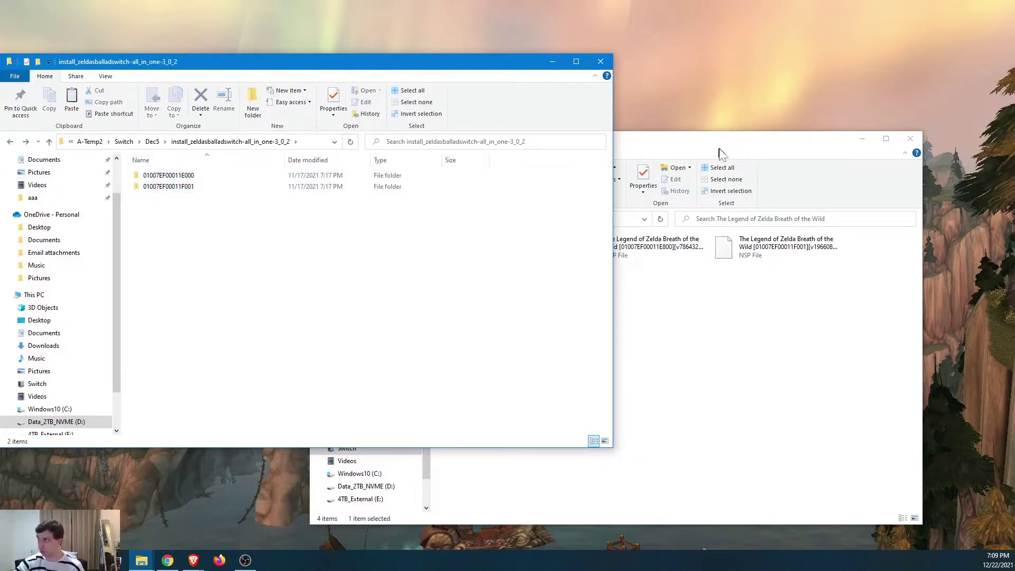
Open the Sonic Colors Ultimate folder in 4: Installed games and select its base, update and DLC NSP files without Mods & Cheats.
left_click(726, 146)
left_click(320, 219)
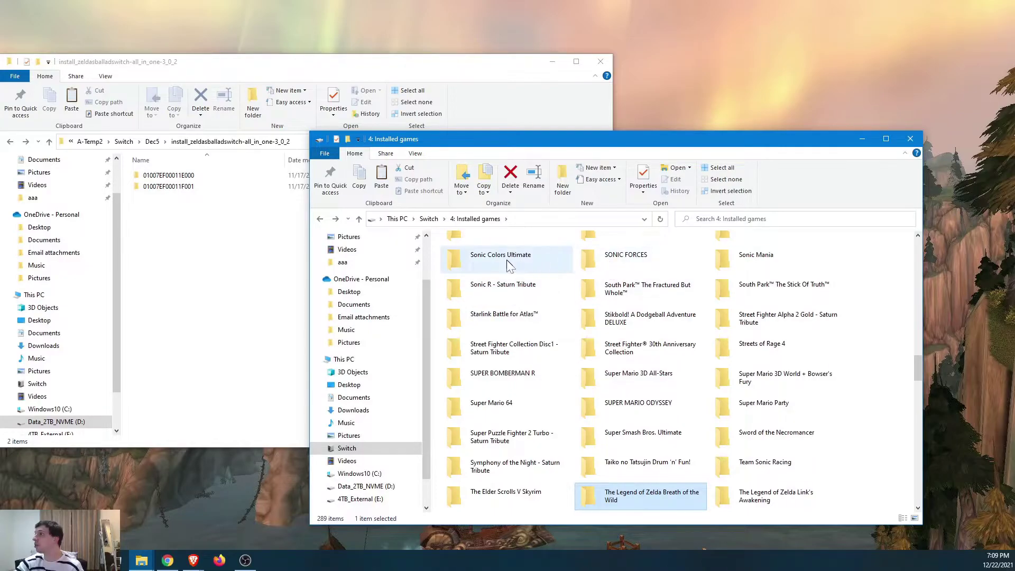
double_click(539, 264)
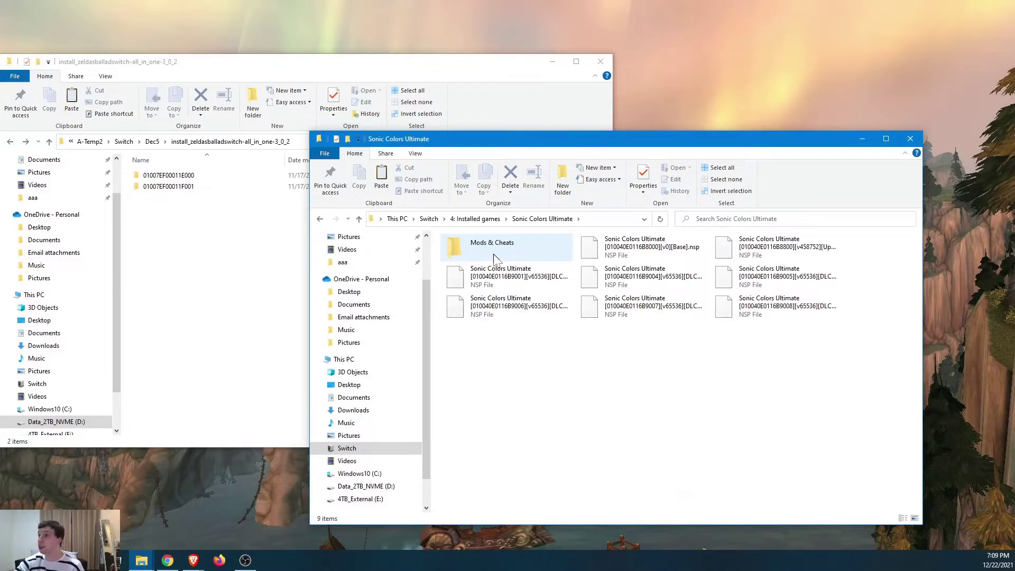
left_click_drag(526, 388, 872, 219)
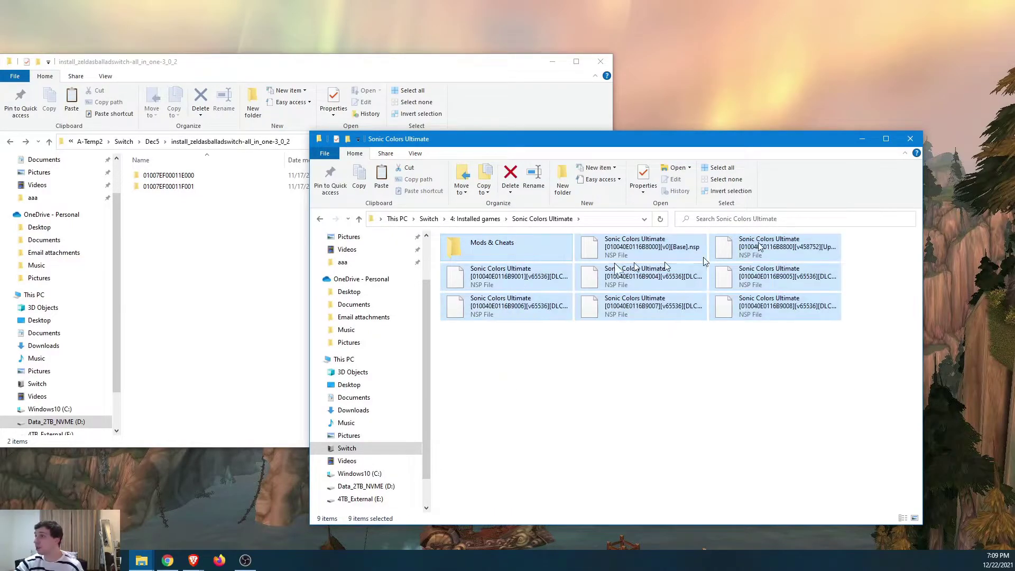
left_click(515, 249, "ctrl")
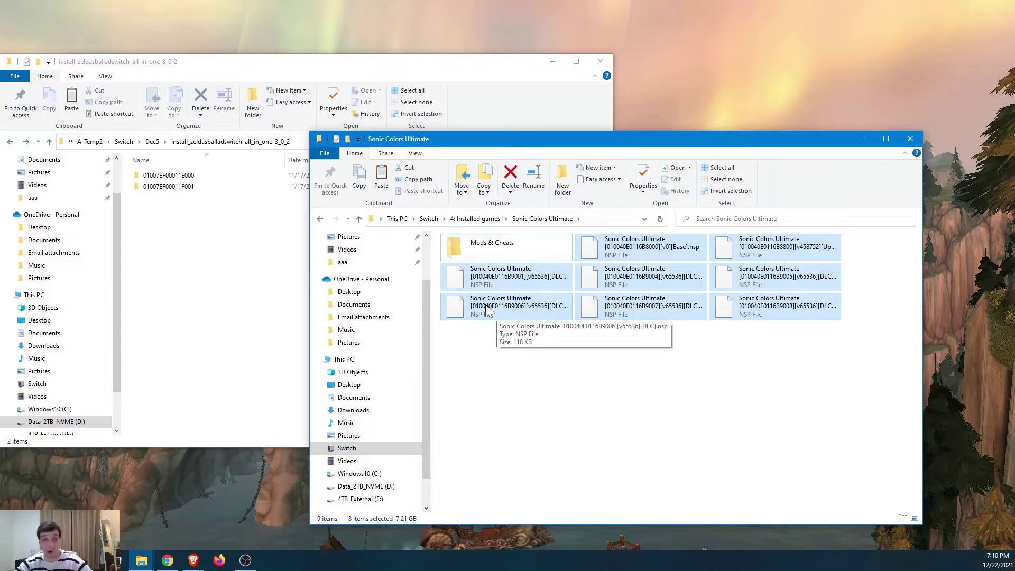
left_click_drag(486, 307, 527, 326)
Clear the file selection and open the cheats folder inside Sonic Colors Ultimate's Mods & Cheats.
left_click(546, 364)
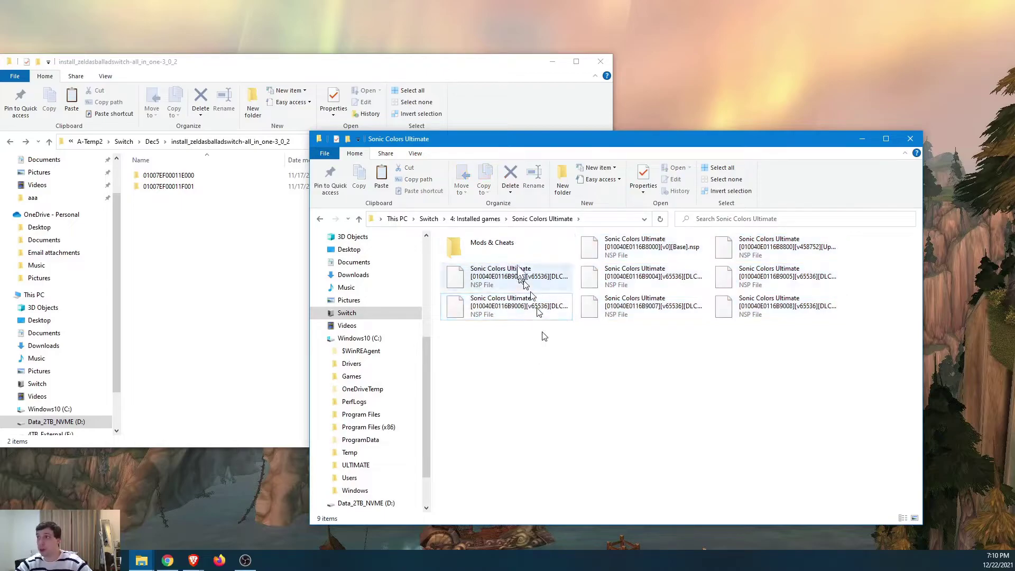
double_click(510, 257)
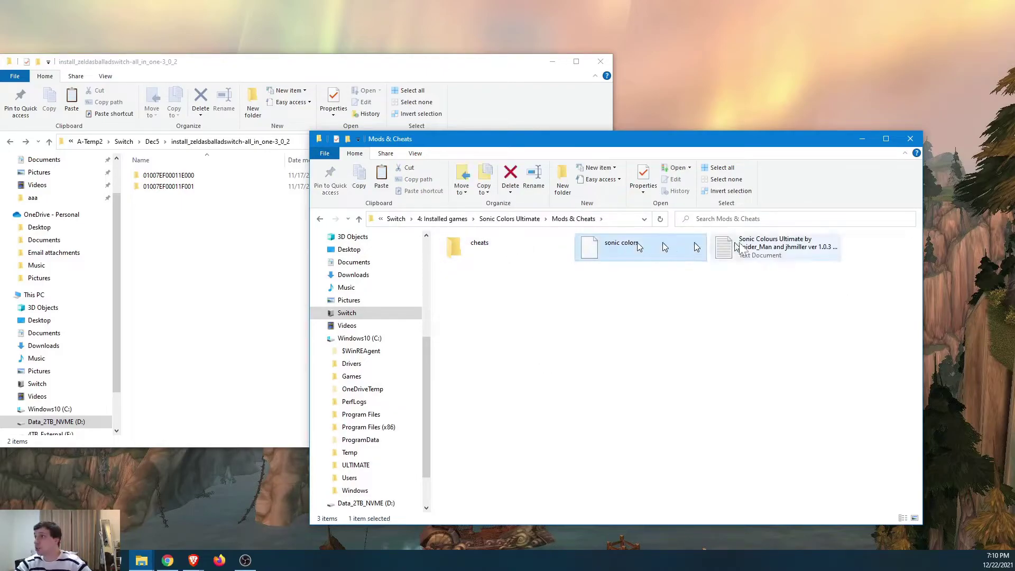
double_click(471, 245)
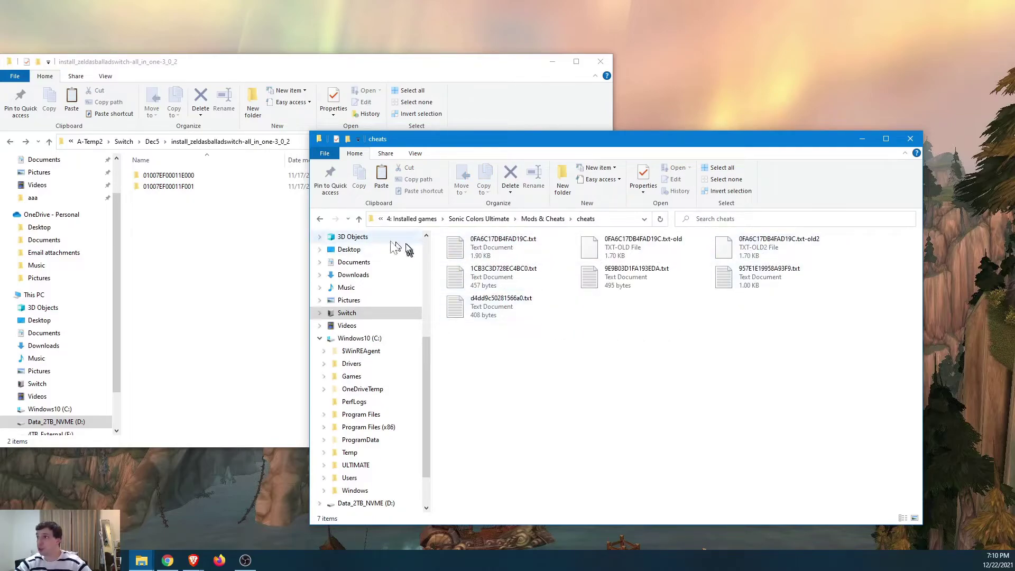
Return from the cheats folder to the Switch's storage list and open 5: MicroSD install.
left_click(320, 220)
left_click(321, 219)
left_click(320, 220)
left_click(320, 219)
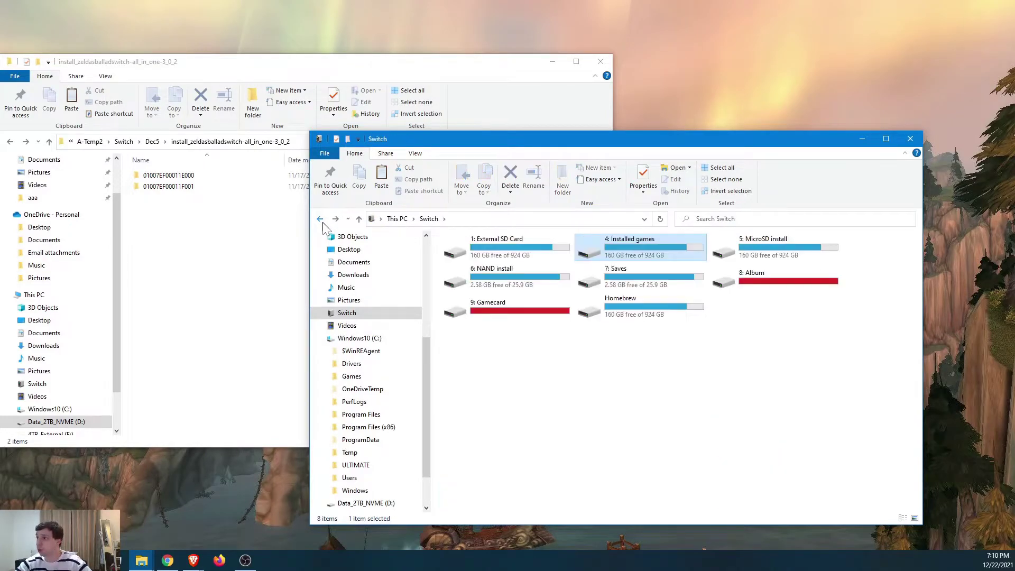
left_click(772, 259)
double_click(772, 259)
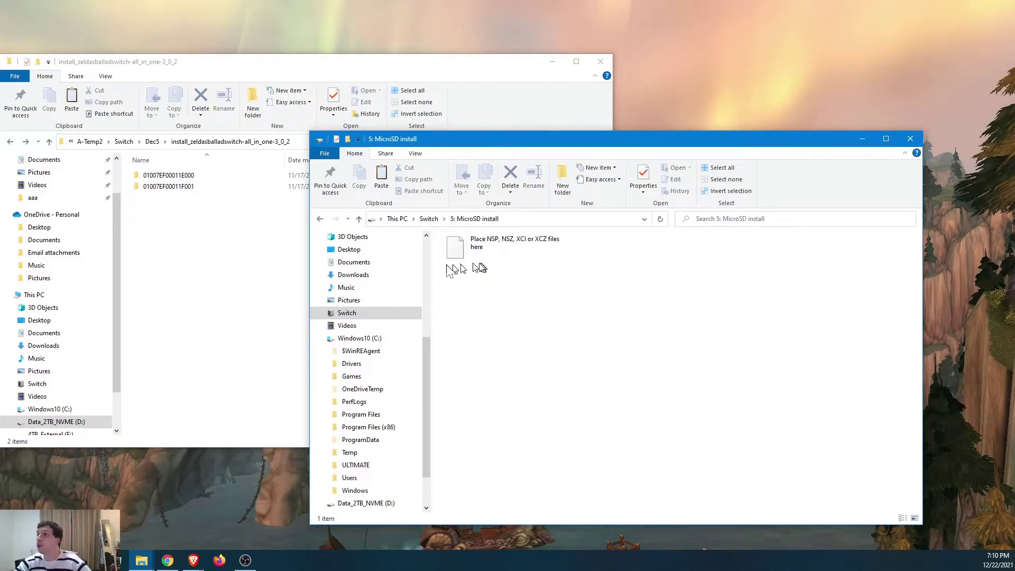
Return the PC window to the Dec5 folder, and bring the Switch's 5: MicroSD install window back to the front.
left_click(9, 141)
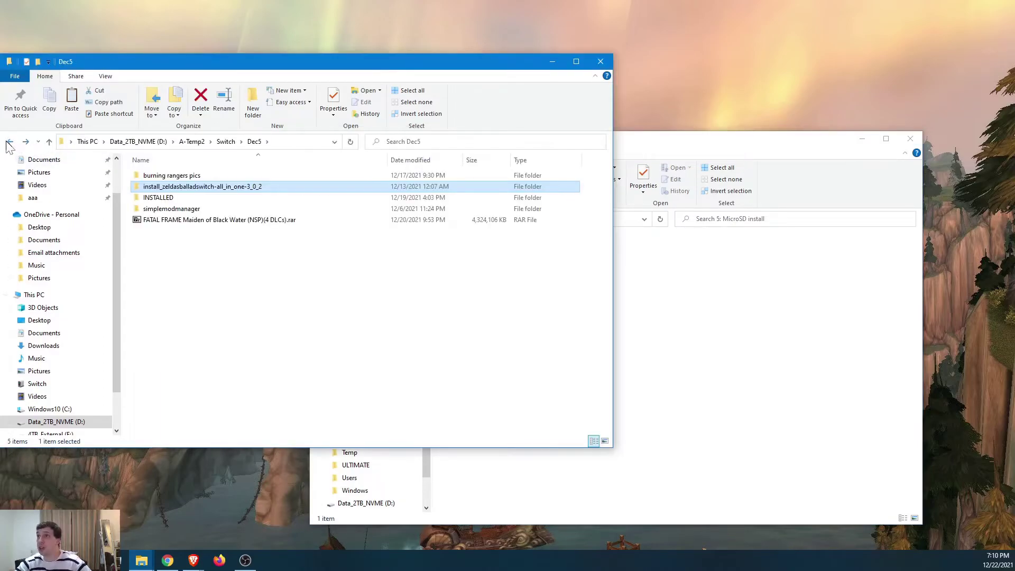
left_click(715, 244)
left_click(529, 249)
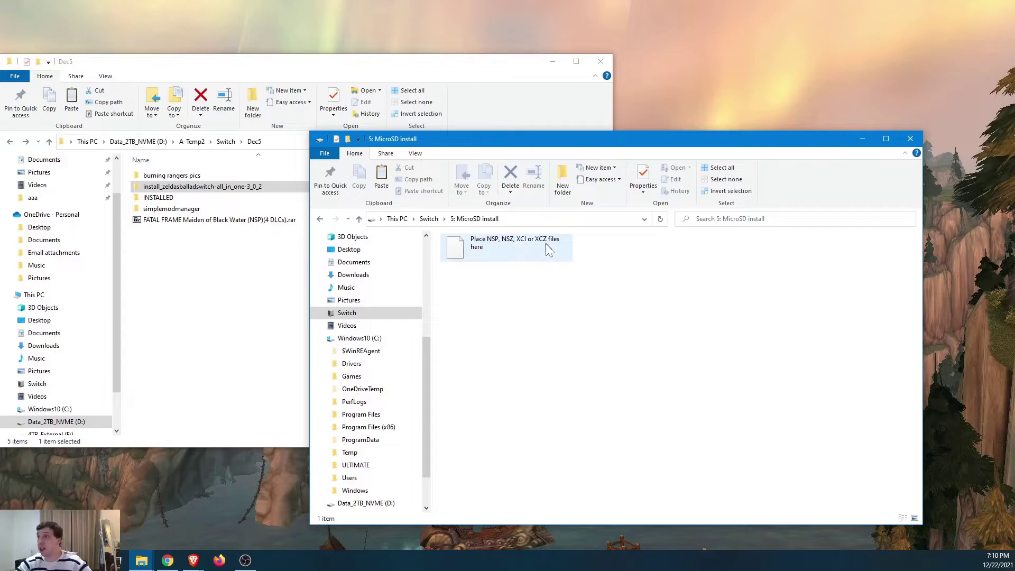
left_click(501, 264)
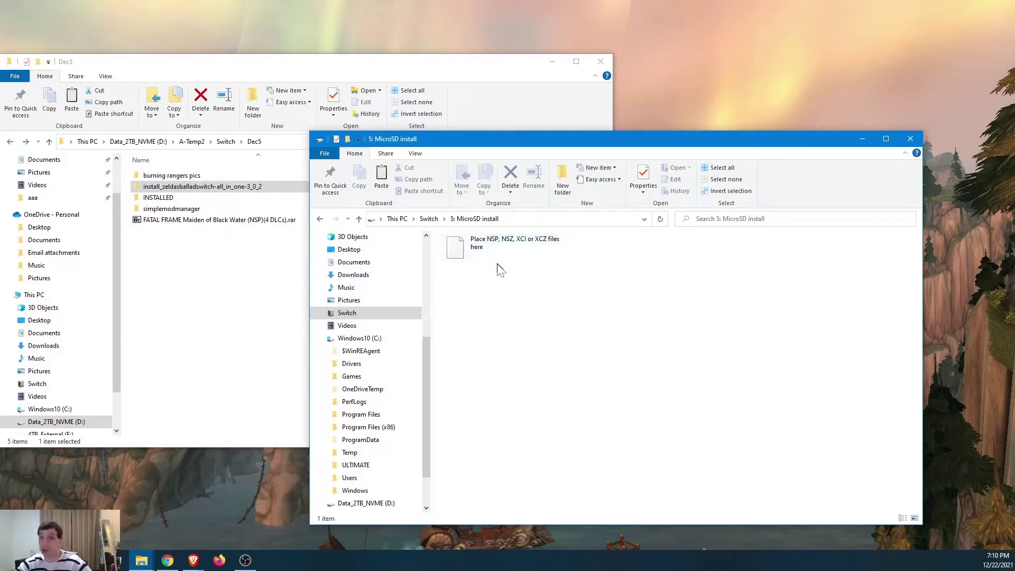
View the contents of 6: NAND install and return to the Switch's storage list.
left_click(319, 220)
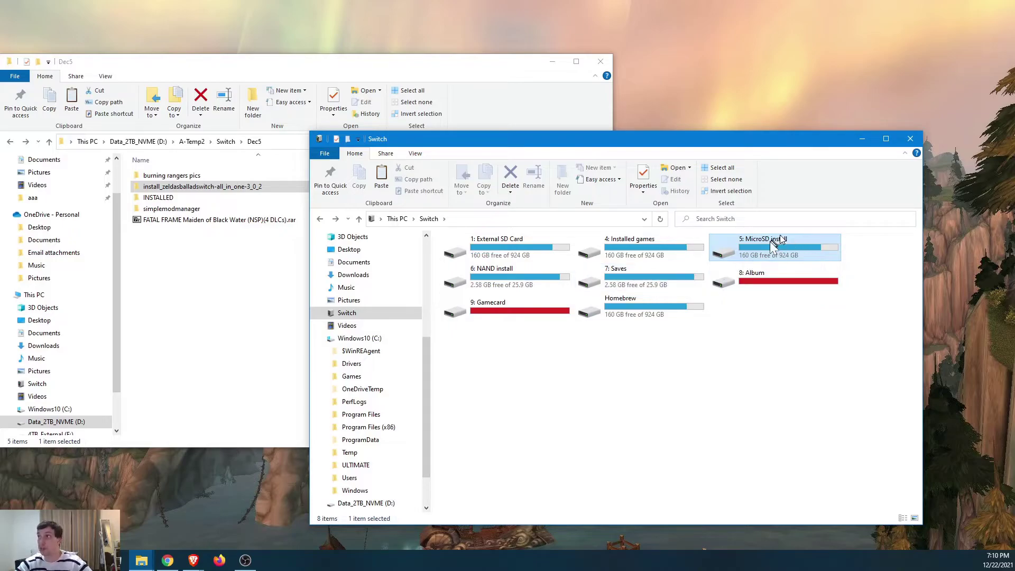
double_click(562, 284)
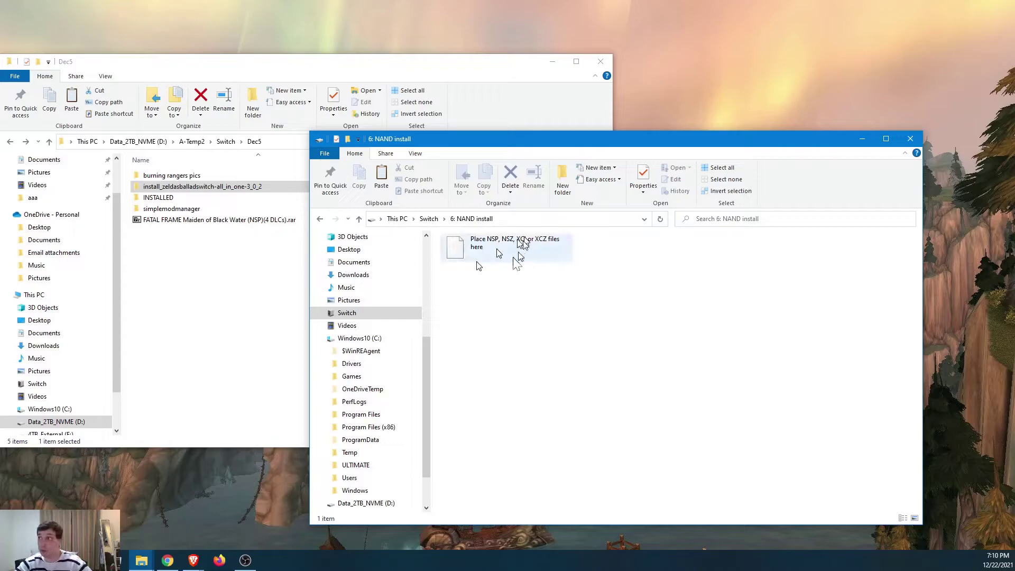
left_click(321, 220)
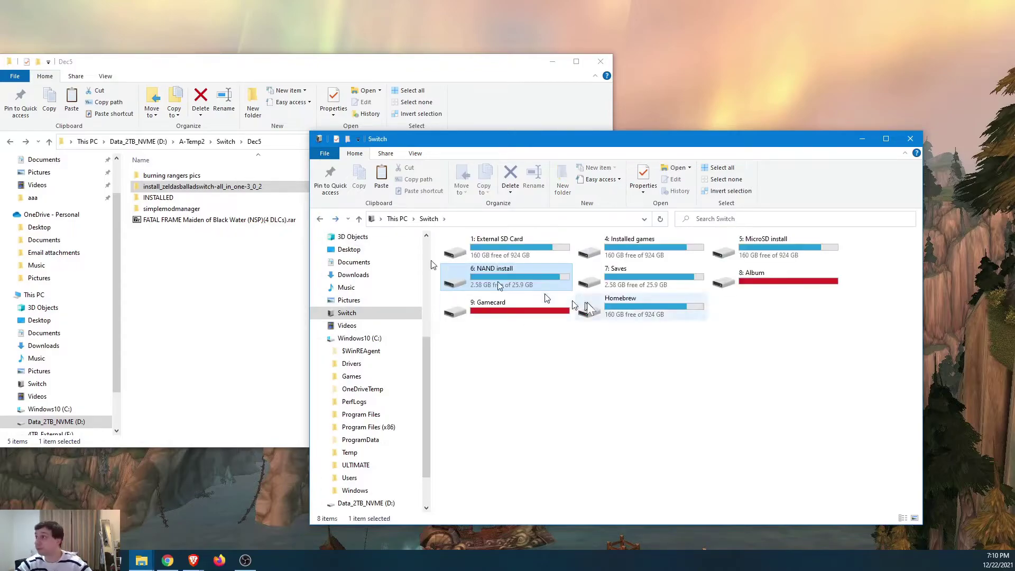
Browse 7: Saves through Installed games to the Device folder of 1-2-Switch, and return to Installed games.
left_click(645, 288)
double_click(644, 288)
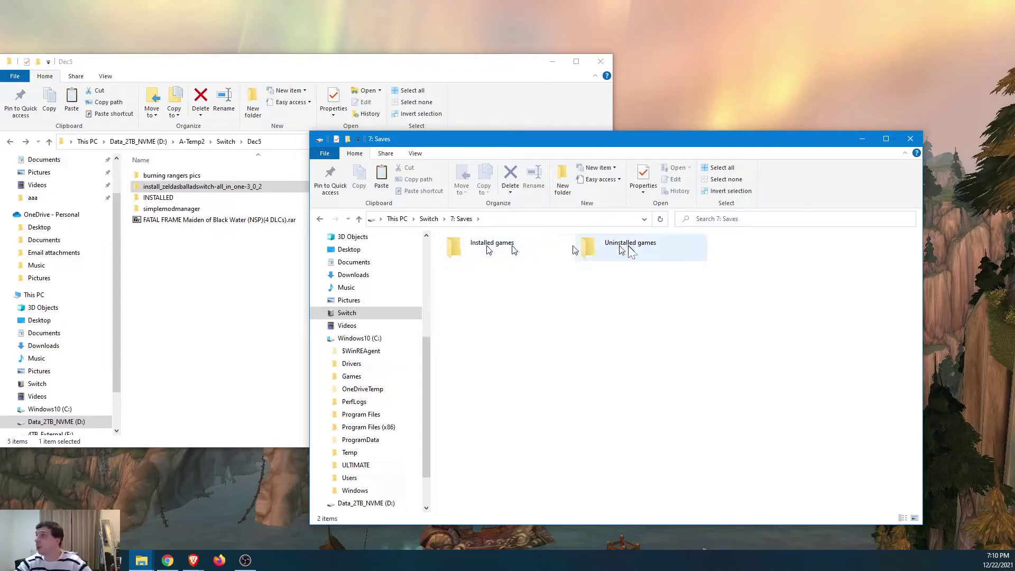
double_click(455, 247)
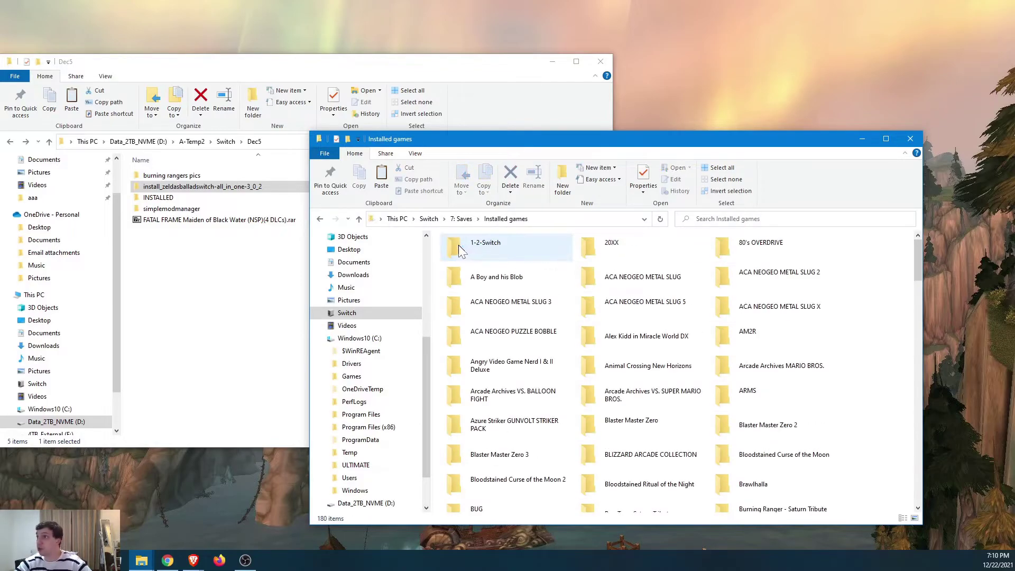
double_click(540, 246)
double_click(493, 246)
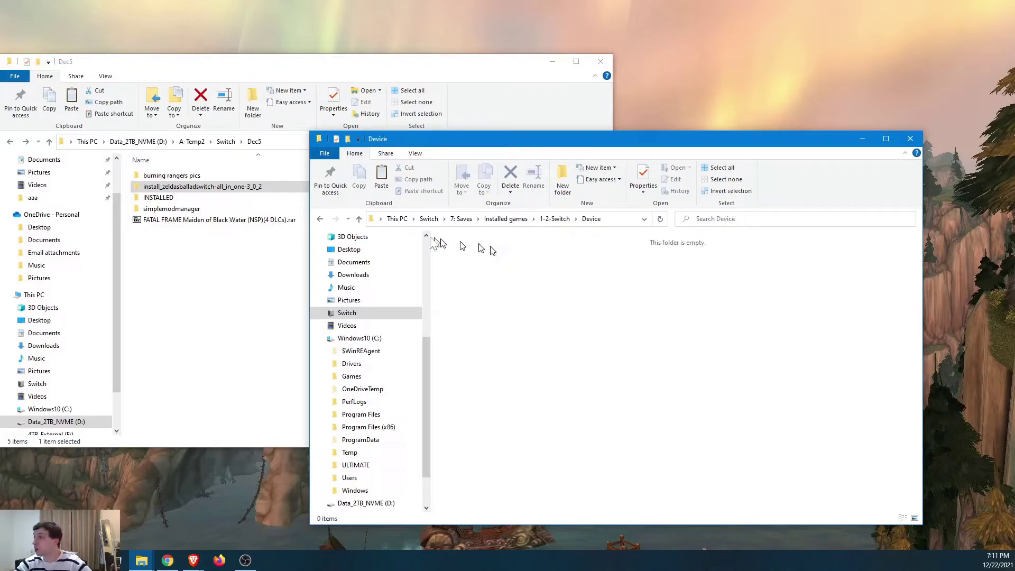
double_click(320, 219)
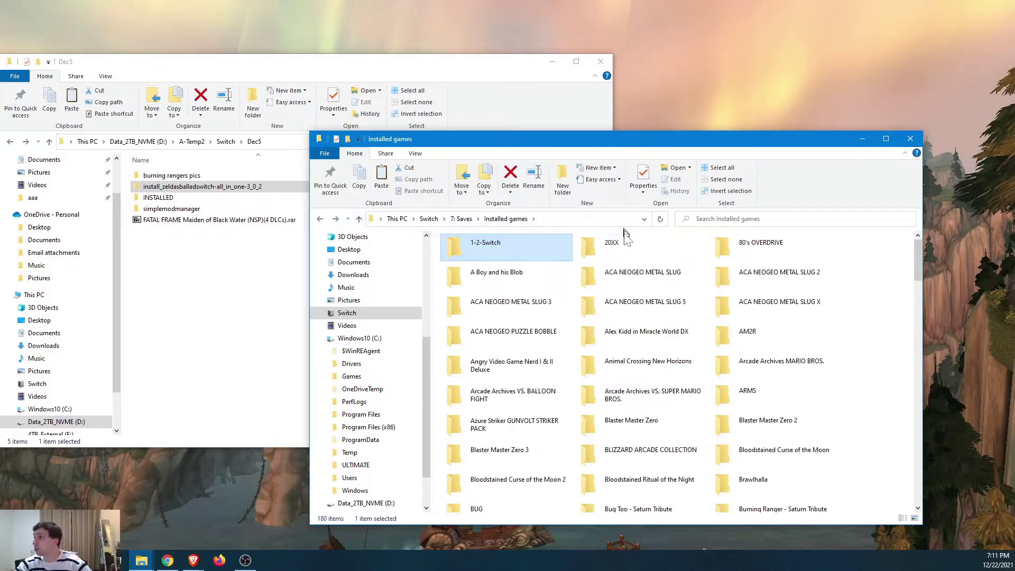
Open the user profile folder inside the 20XX saves and return to the Installed games list.
double_click(627, 247)
left_click(472, 245)
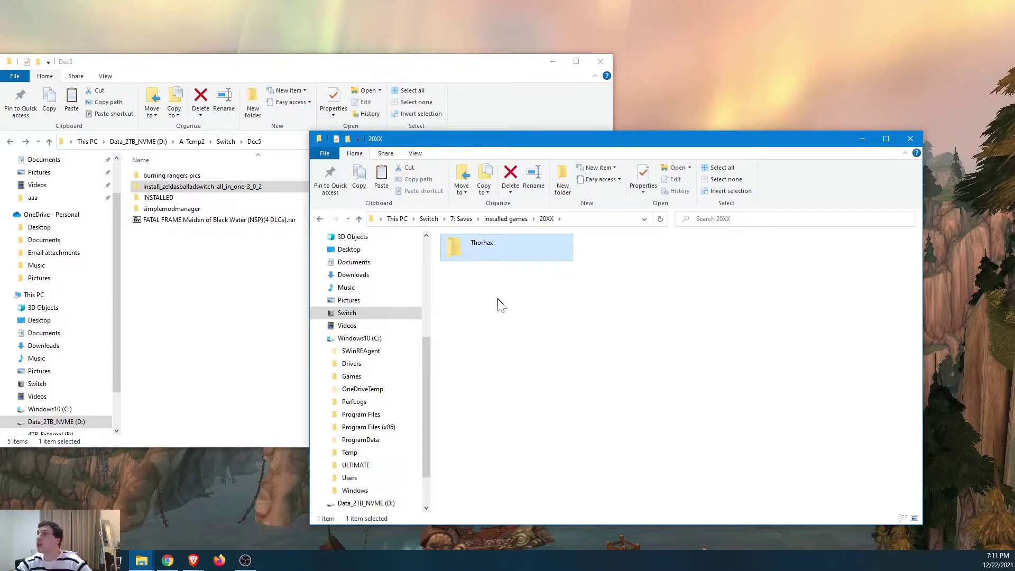
double_click(480, 247)
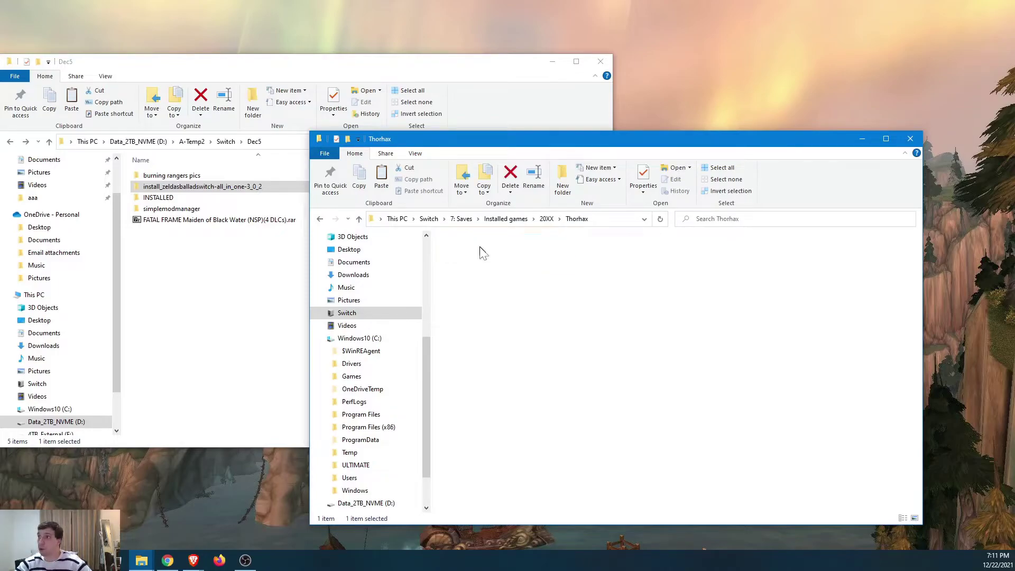
left_click(320, 219)
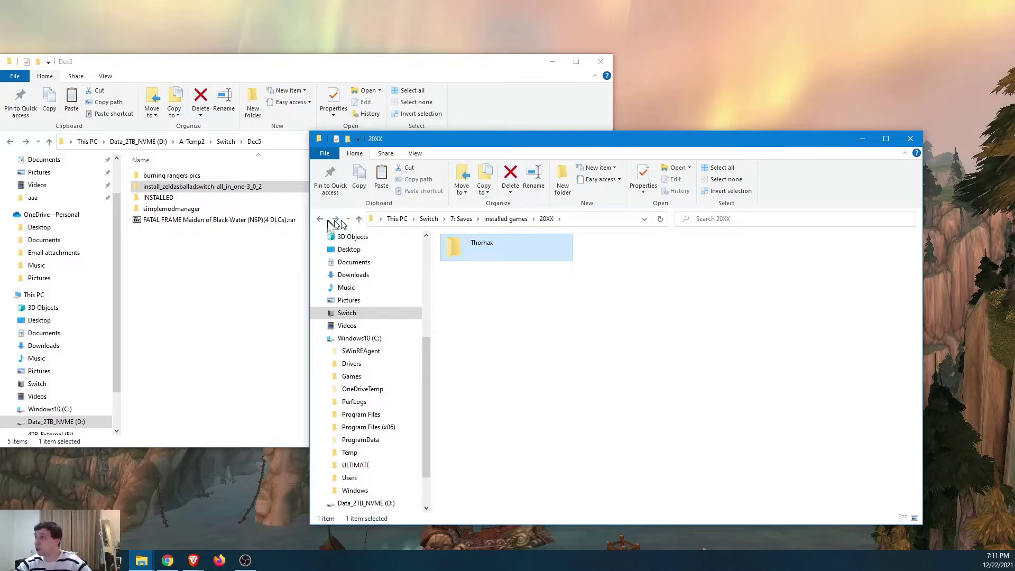
left_click(322, 219)
Copy the 20XX save folder to Dec5 on the PC, and return to the Switch's storage list.
left_click_drag(645, 254, 209, 326)
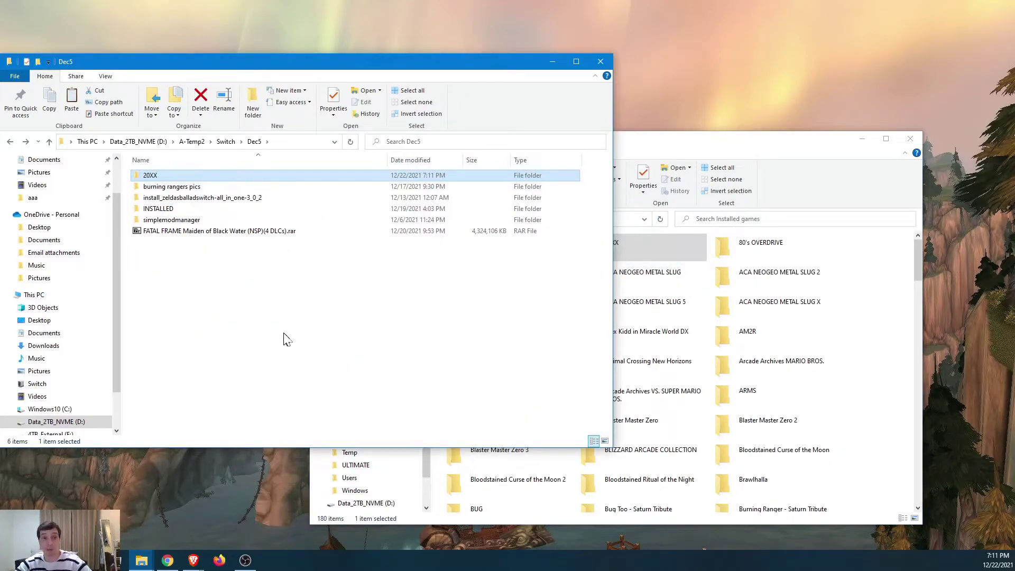
left_click(782, 136)
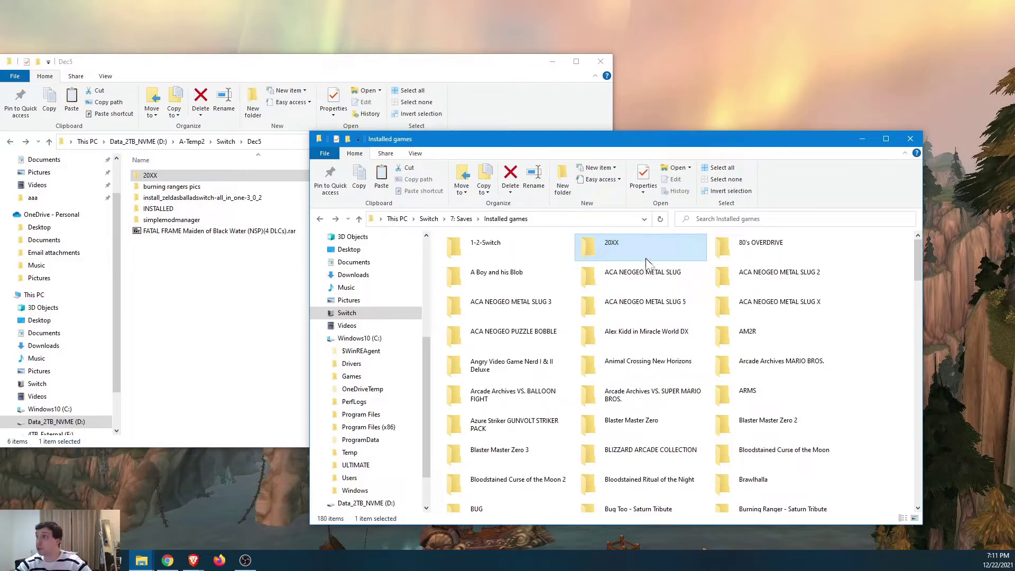
left_click(320, 219)
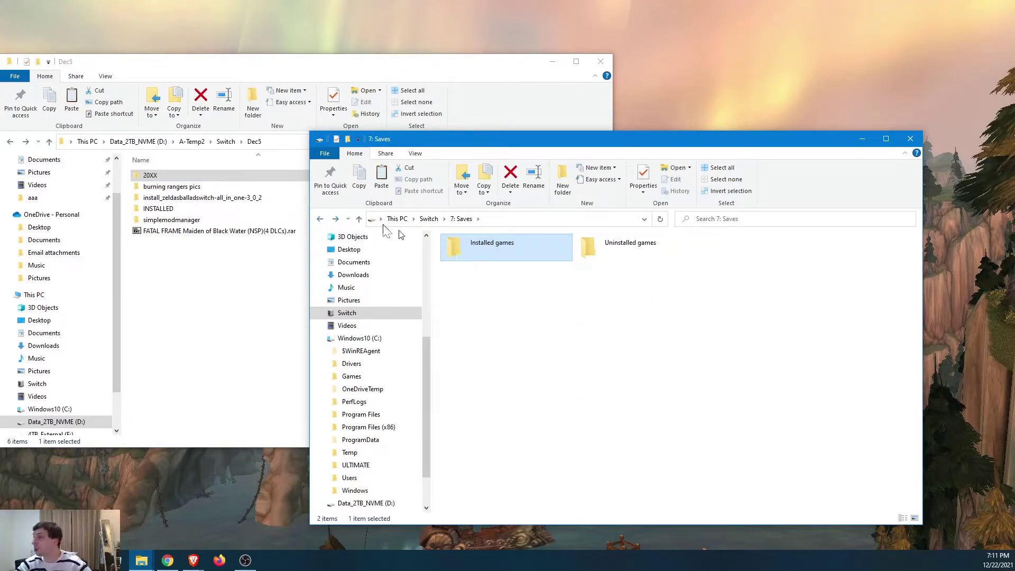
left_click(320, 218)
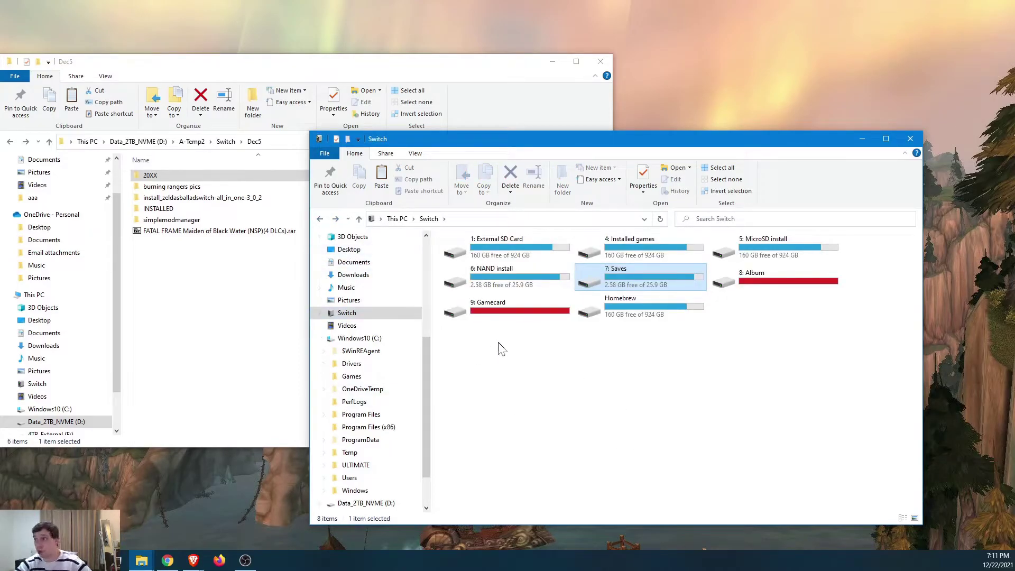
Open the Alex Kidd in Miracle World DX folder in 8: Album and try to open 2021101721302400.jpg directly from the Switch.
double_click(726, 288)
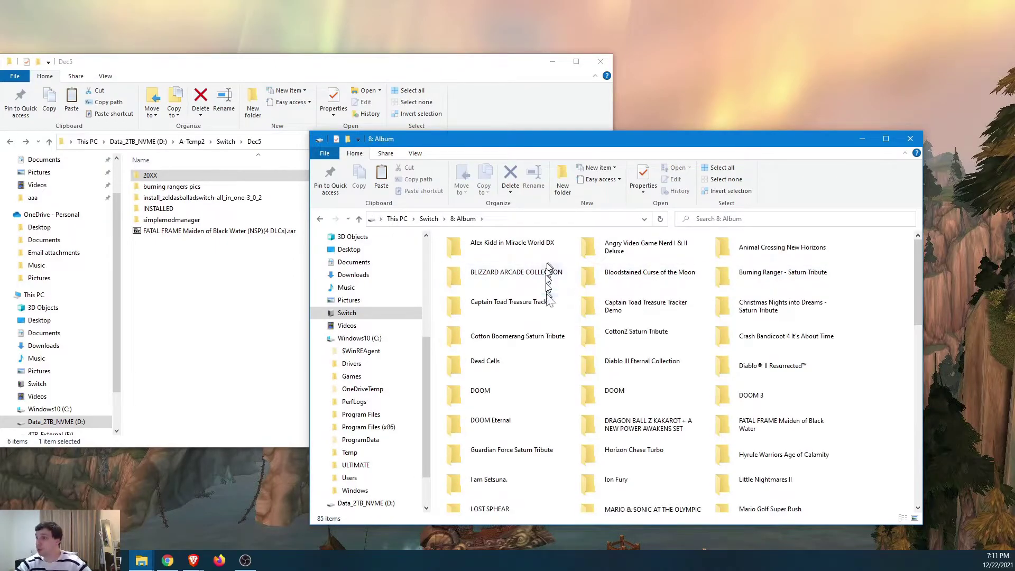
left_click(319, 219)
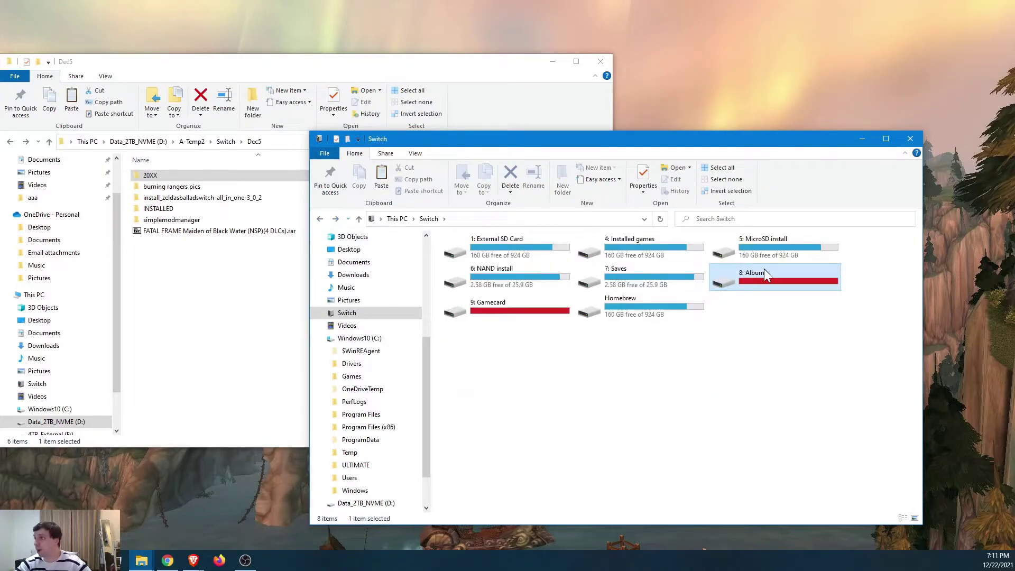
left_click(335, 219)
double_click(459, 247)
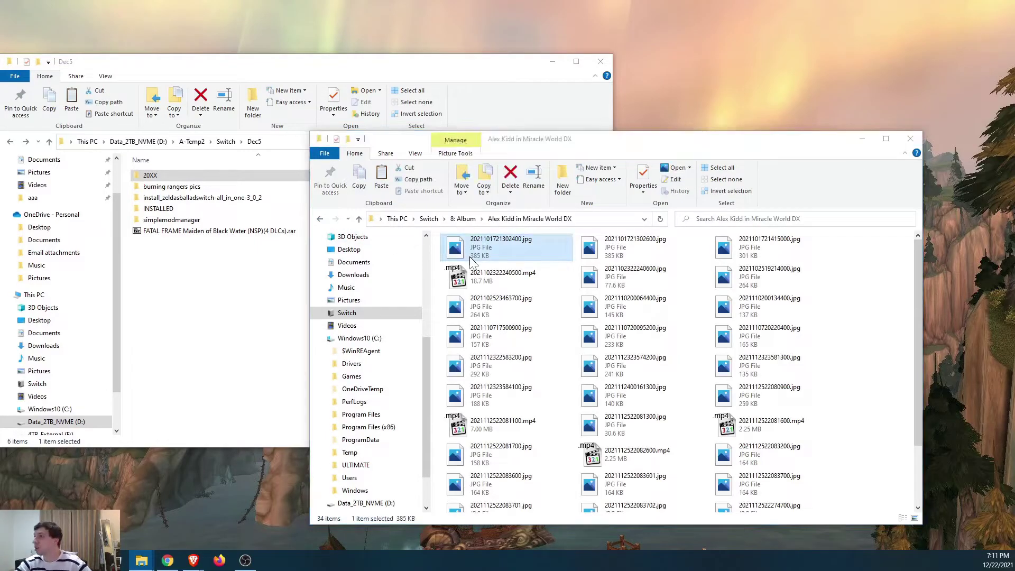
double_click(470, 258)
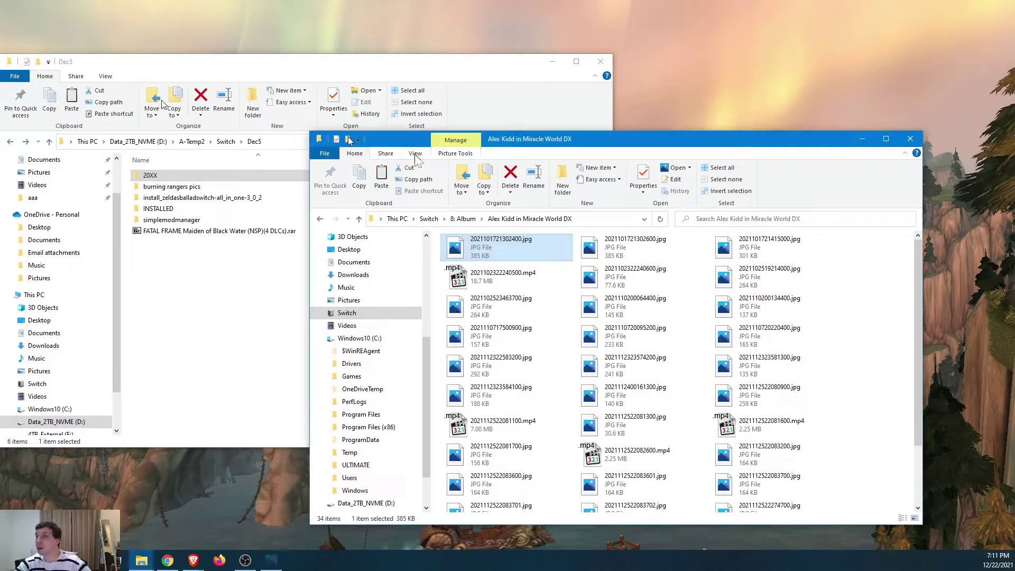
Copy 2021101721302600.jpg from the Alex Kidd in Miracle World DX album to the PC's Dec5 folder.
left_click(465, 305)
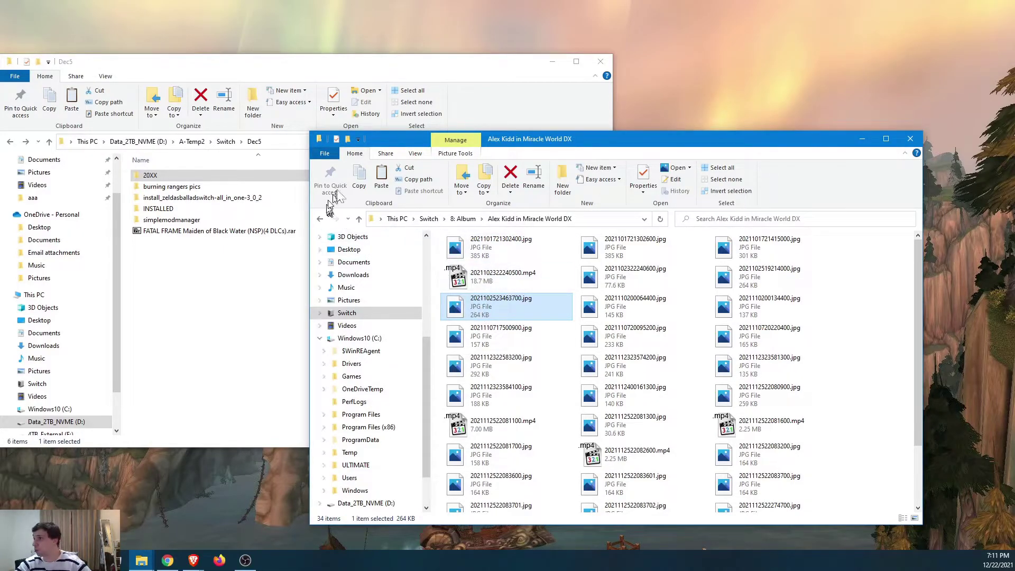
left_click_drag(612, 249, 180, 310)
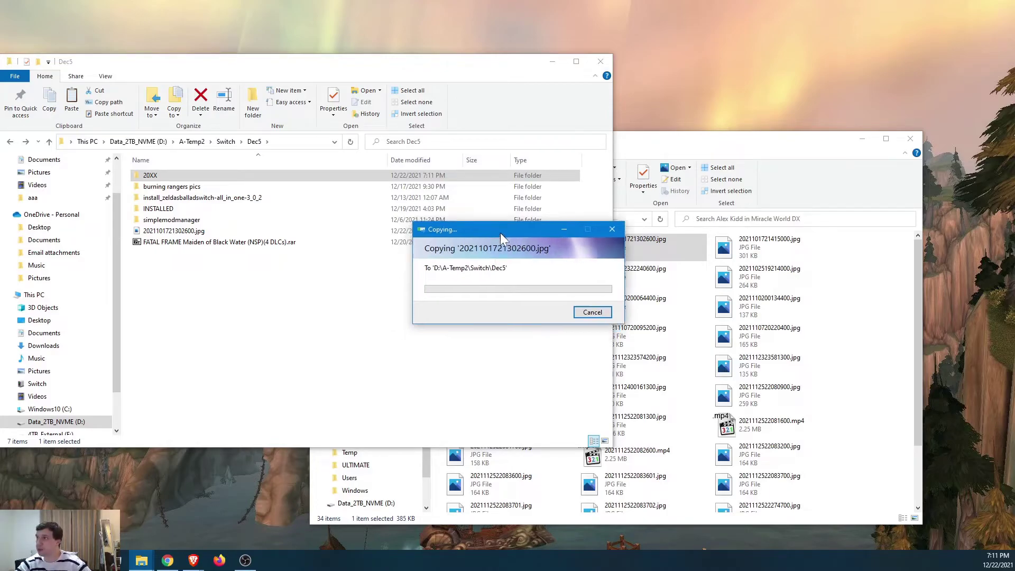
left_click_drag(499, 232, 734, 56)
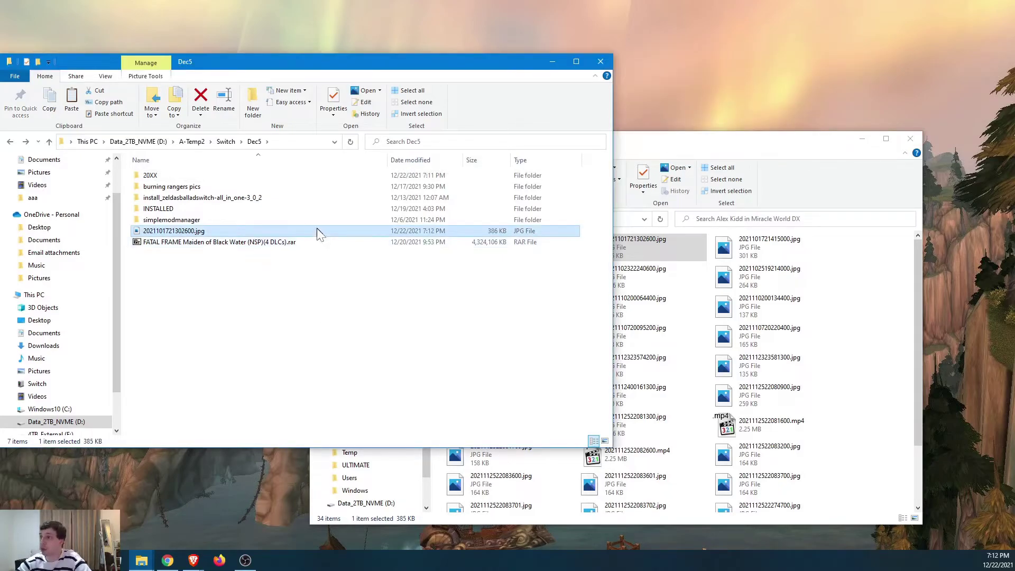
Open the copied 2021101721302600.jpg in Photos, enlarge it, and close the viewer.
double_click(318, 231)
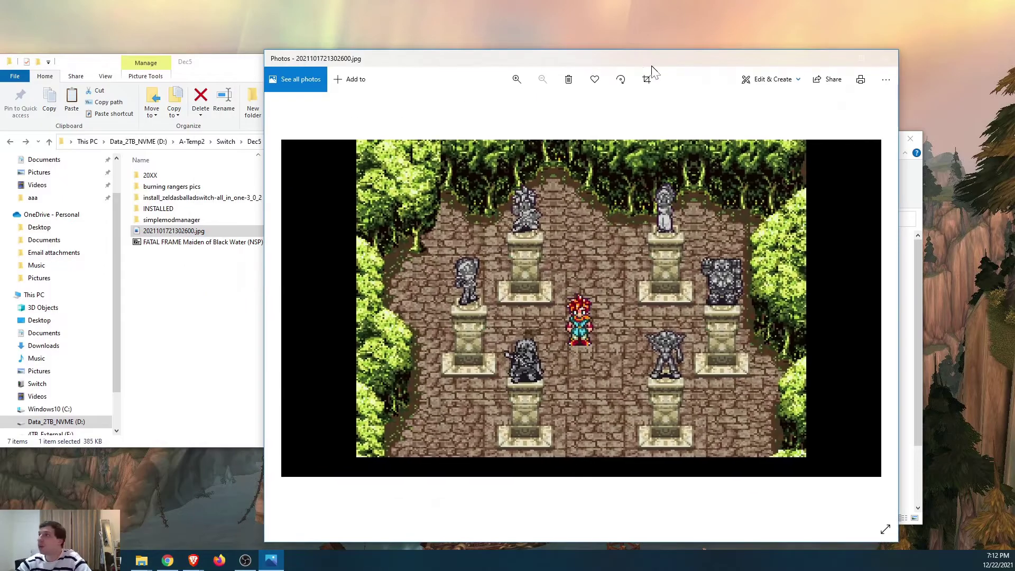
left_click_drag(650, 70, 545, 57)
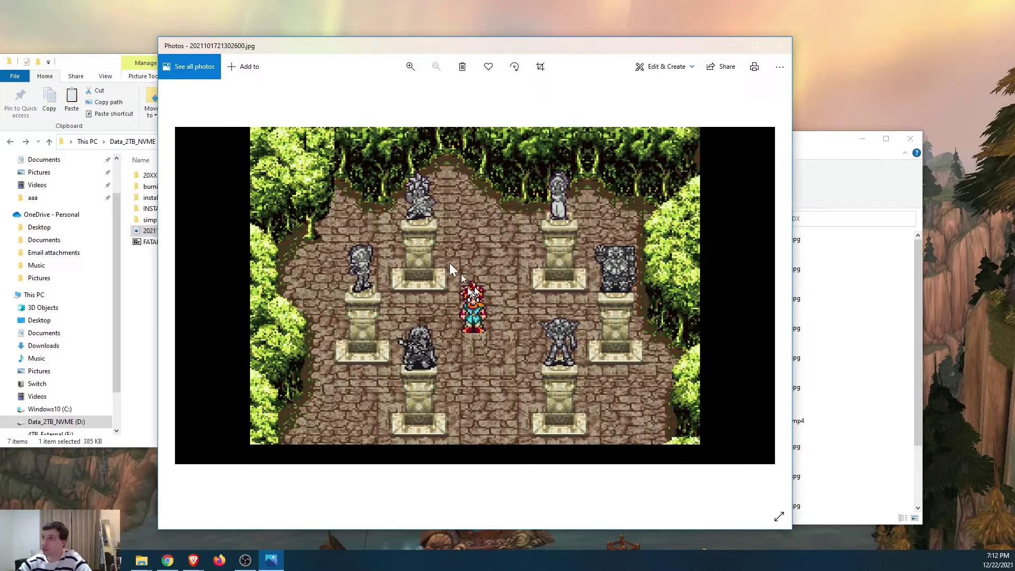
scroll(461, 210, "up", 2)
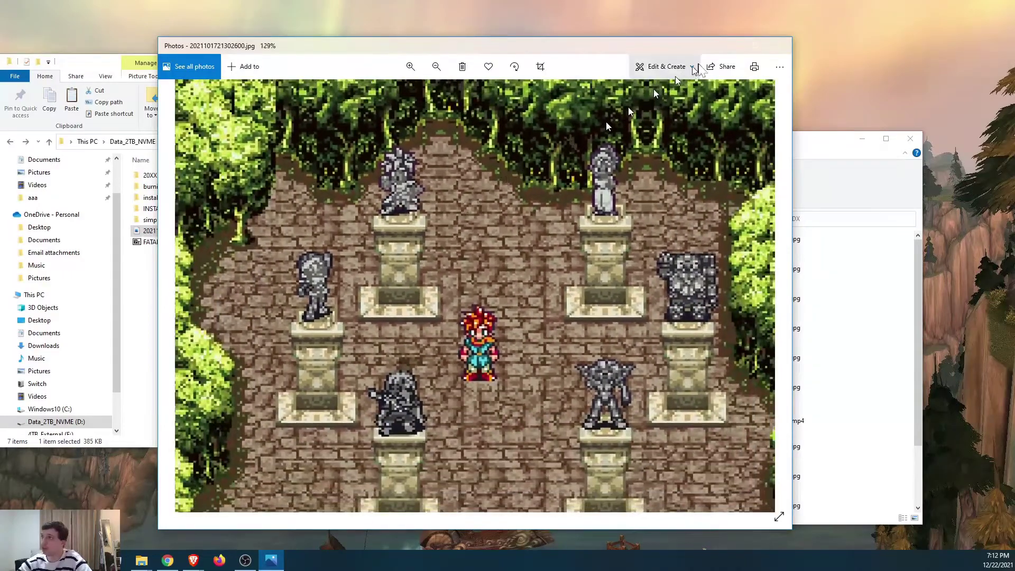
left_click(780, 45)
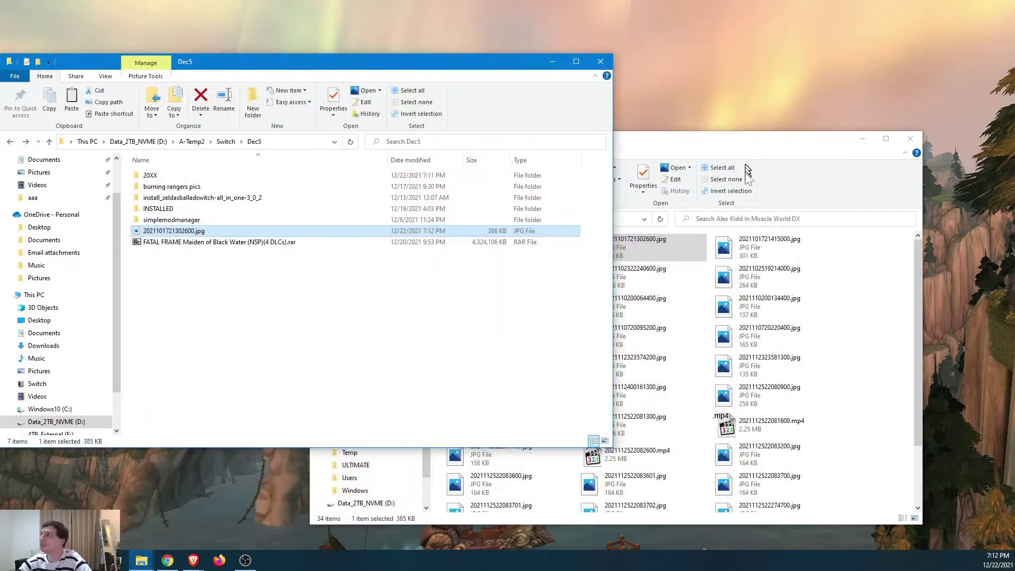
Return to the Switch's storage list, open Homebrew and look through its folders and files.
left_click(320, 219)
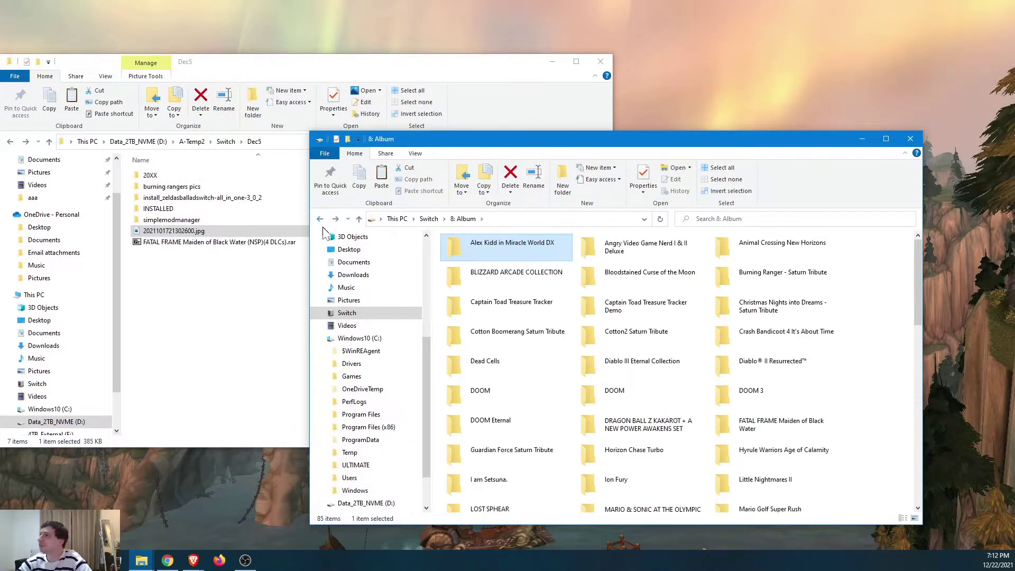
left_click(320, 219)
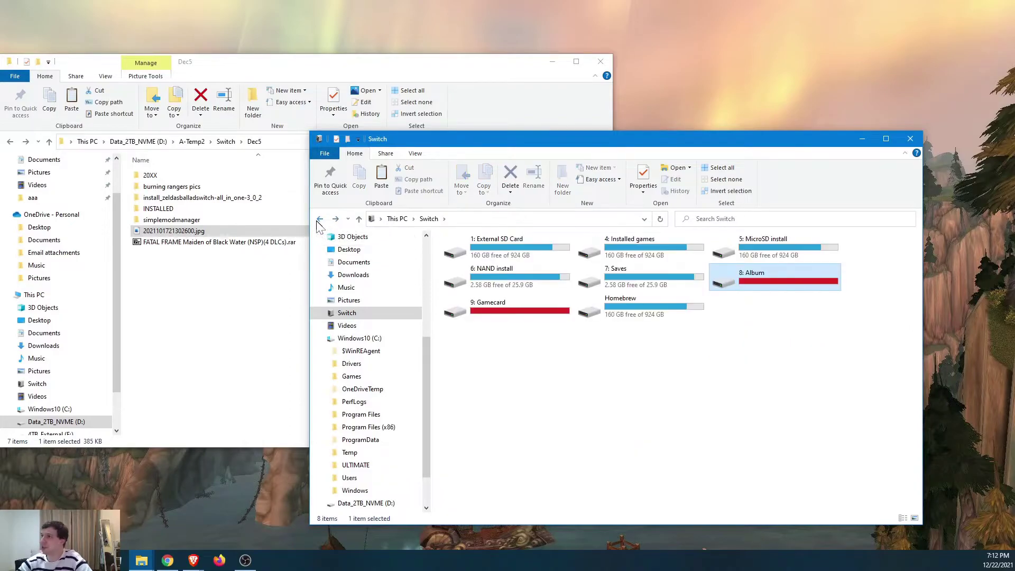
double_click(622, 303)
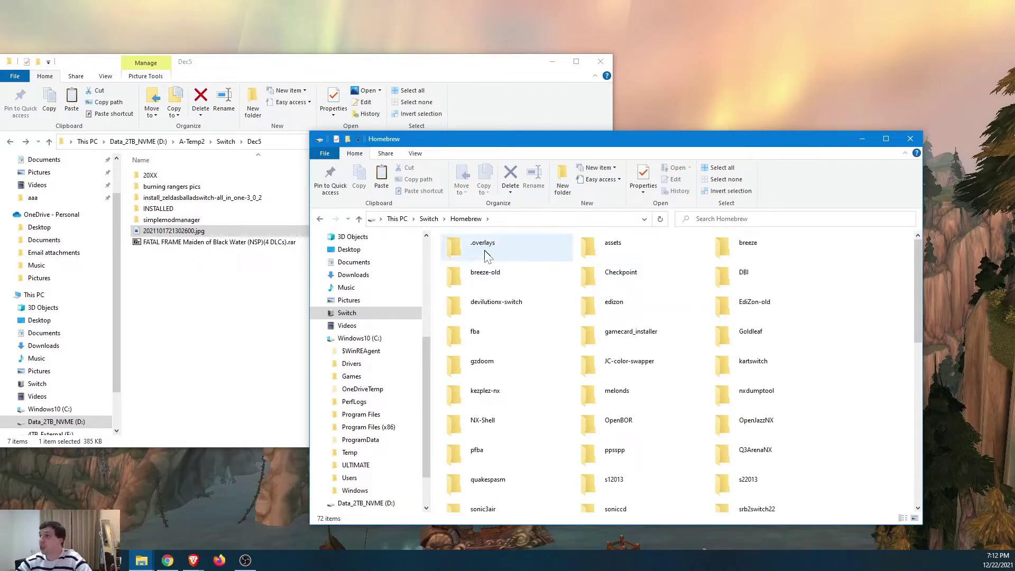
scroll(482, 244, "down", 1)
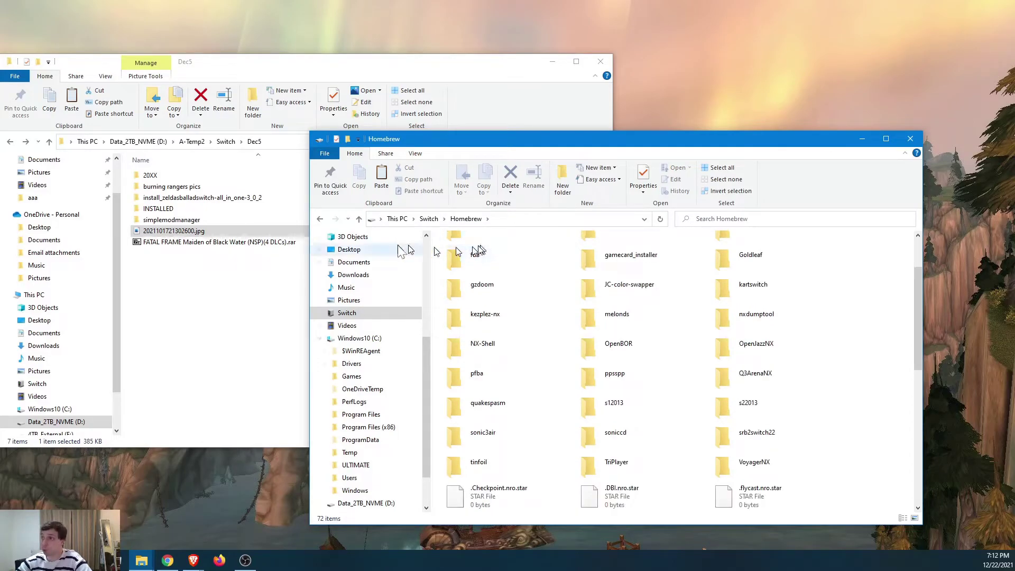
scroll(529, 264, "up", 1)
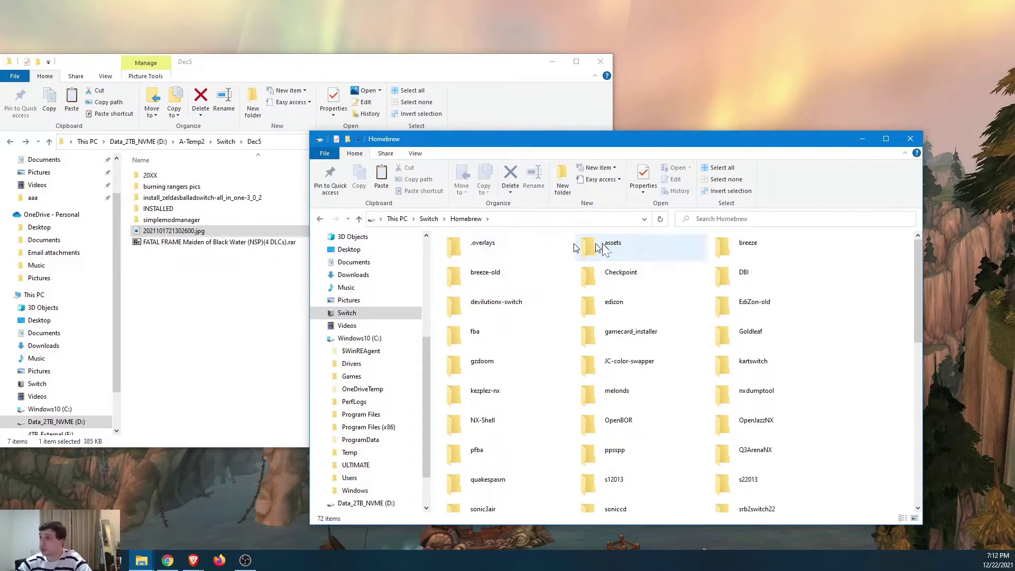
Return to the Switch's storage list, open 1: External SD Card and view its switch folder for comparison with Homebrew.
left_click(317, 221)
left_click(319, 222)
double_click(491, 365)
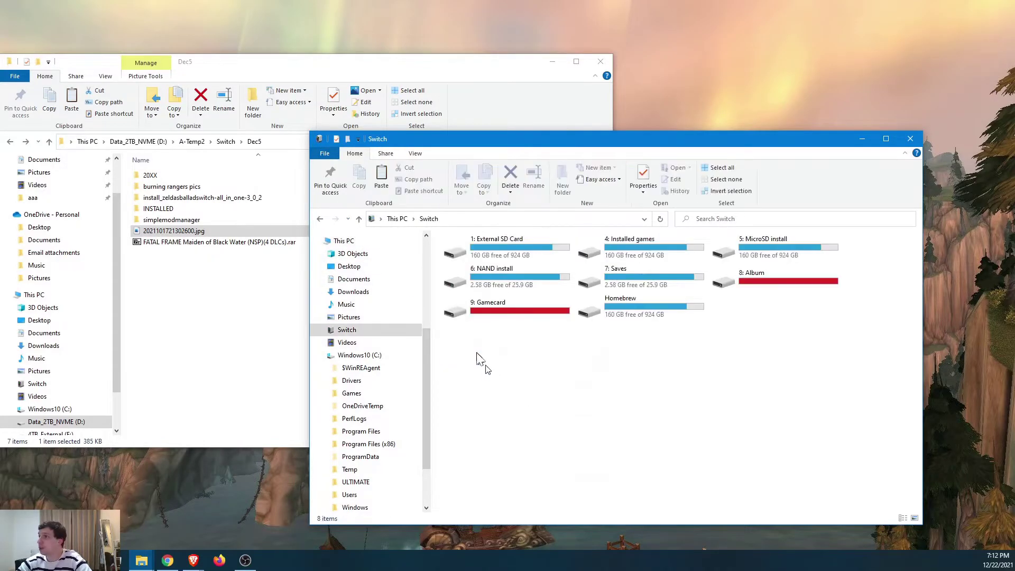
double_click(516, 256)
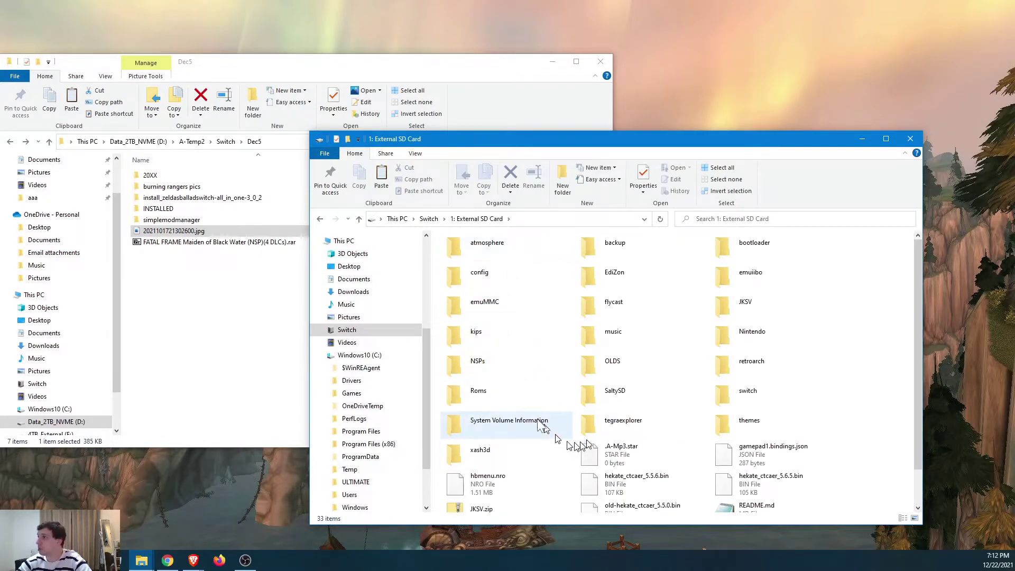
double_click(761, 404)
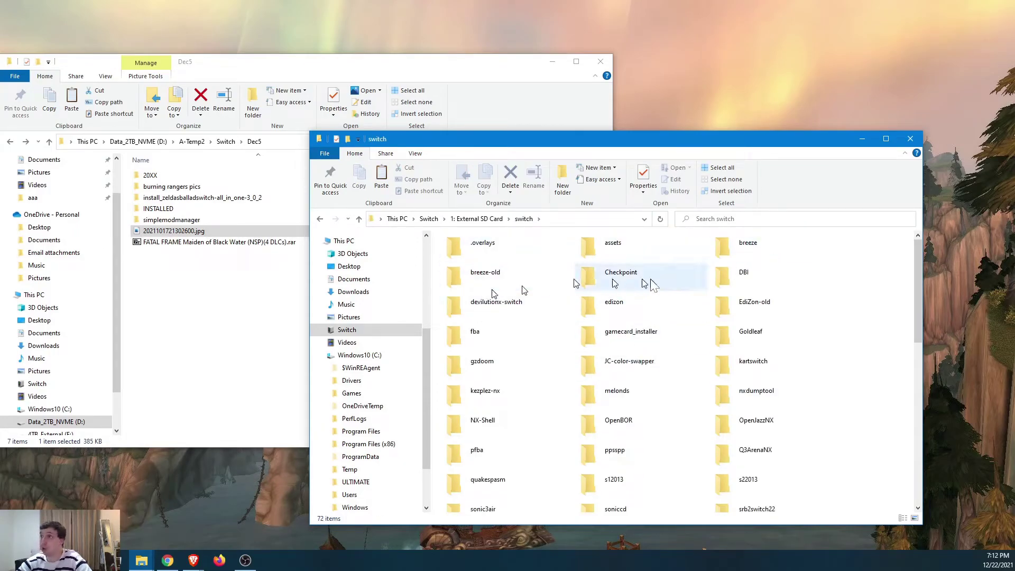
Go back to the Switch's storage list, reopen Homebrew to compare its contents, and return to the storage list.
key("alt+Left")
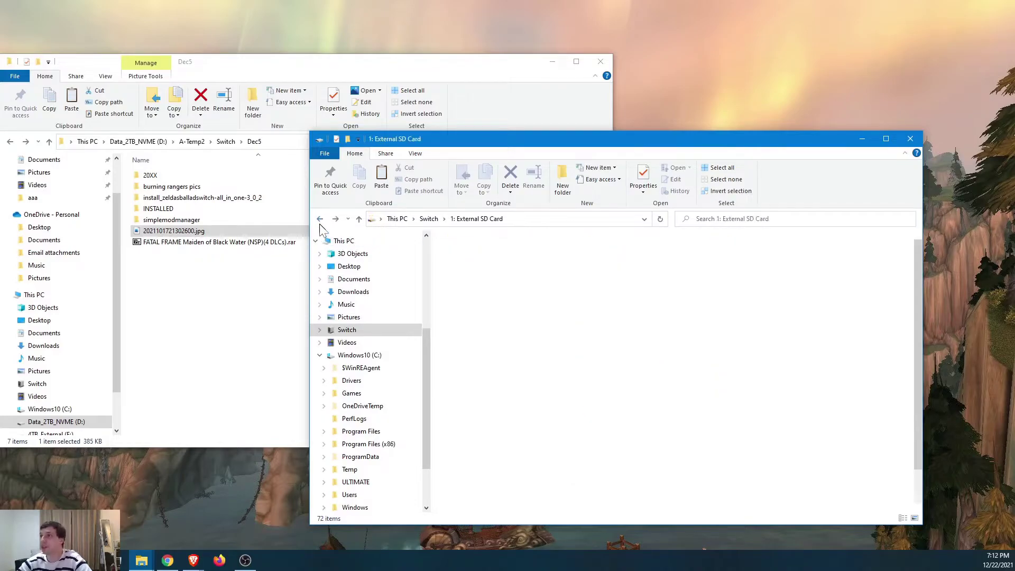
key("alt+Left")
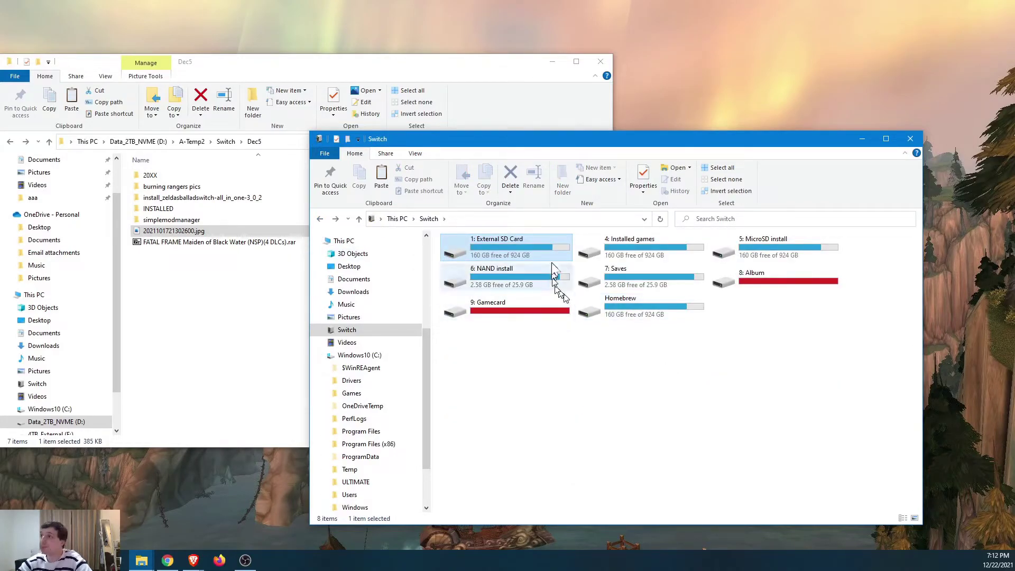
double_click(622, 306)
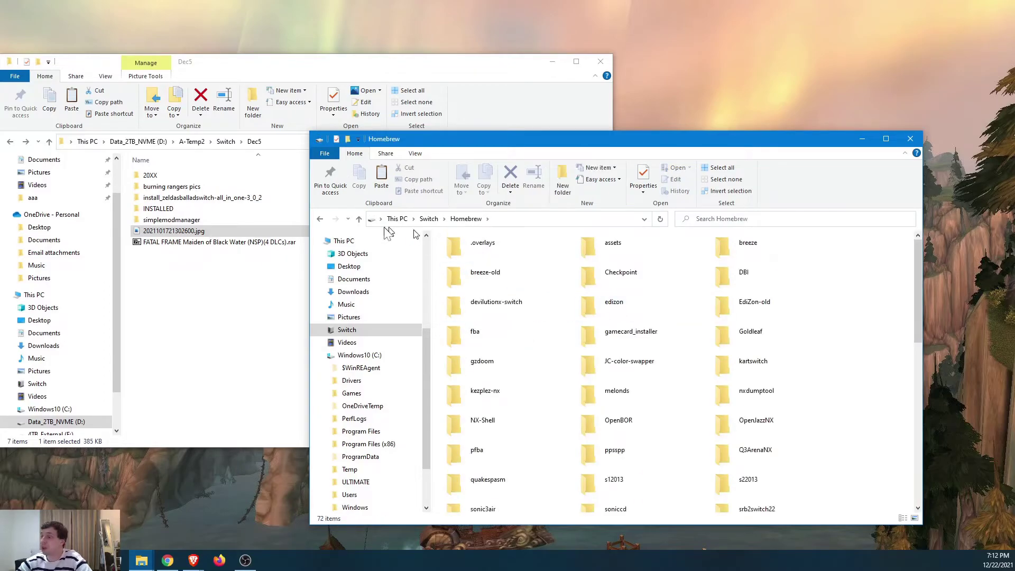
left_click(320, 218)
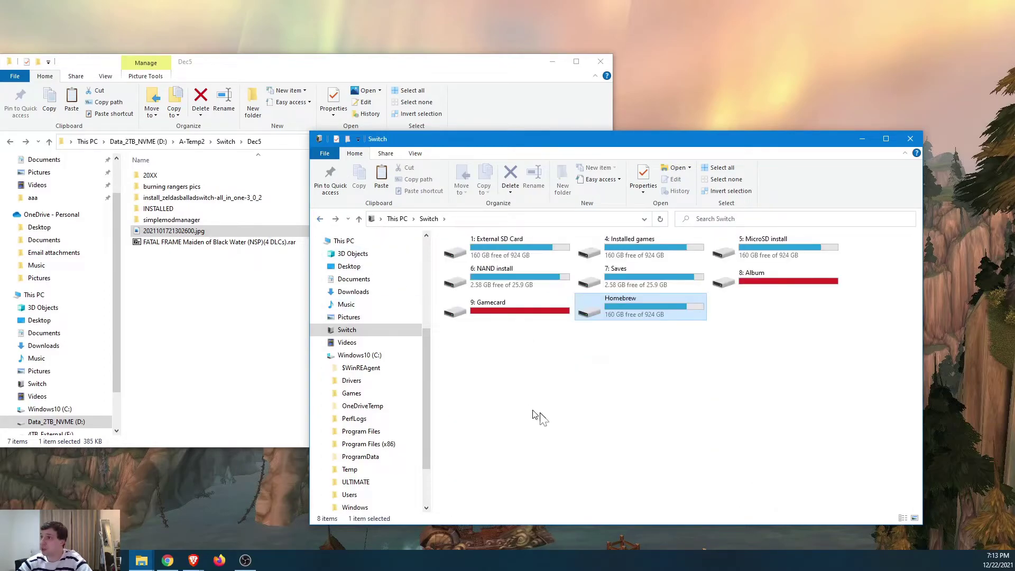
left_click(426, 277)
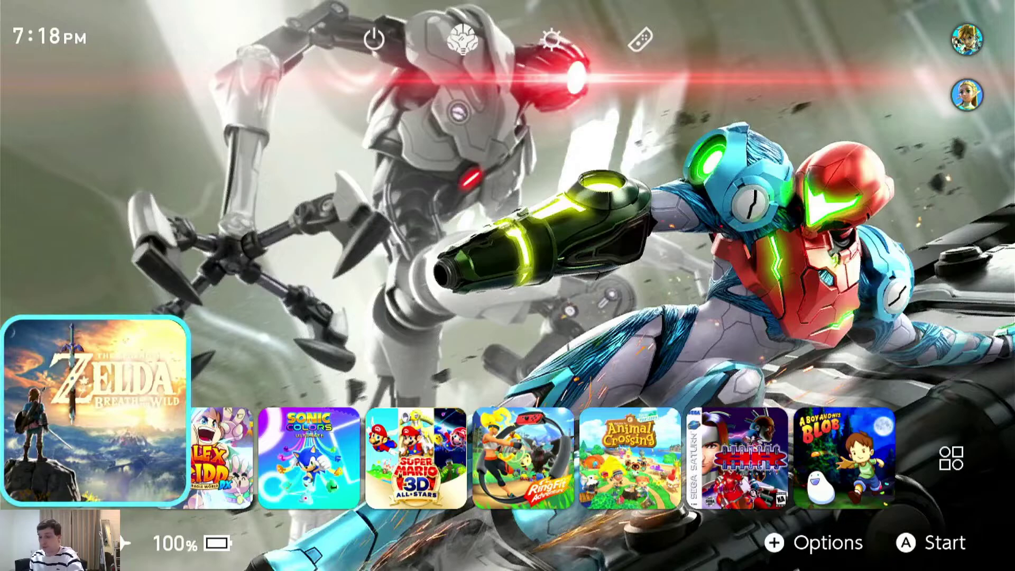
Launch The Legend of Zelda: Breath of the Wild from the Switch home screen.
key("Right")
key("Left")
key("Return")
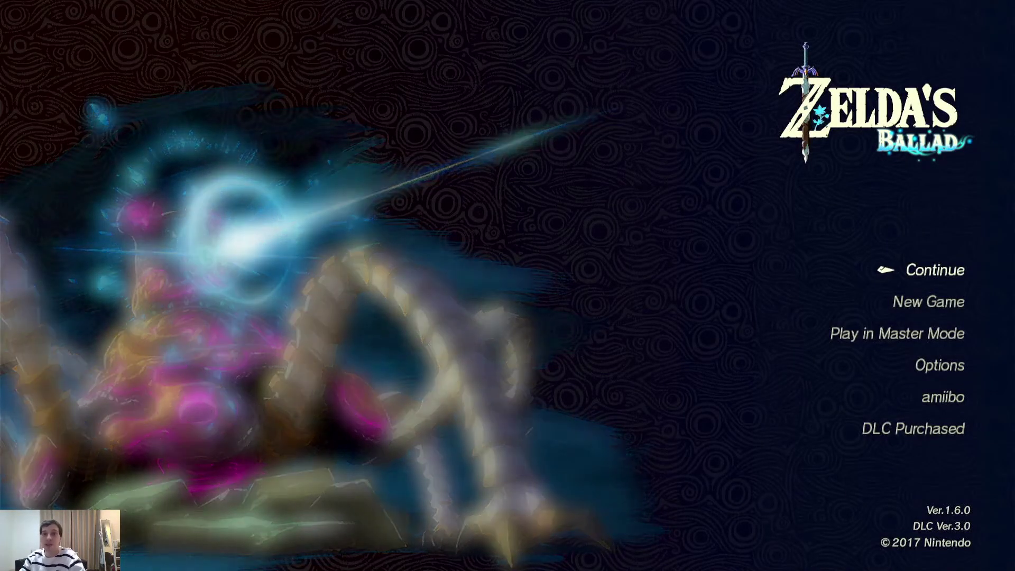
Continue the game from the Zelda's Ballad title screen by loading the Gatepost Town Ruins autosave dated 04/29/2020 00:26.
key("Down")
key("Up")
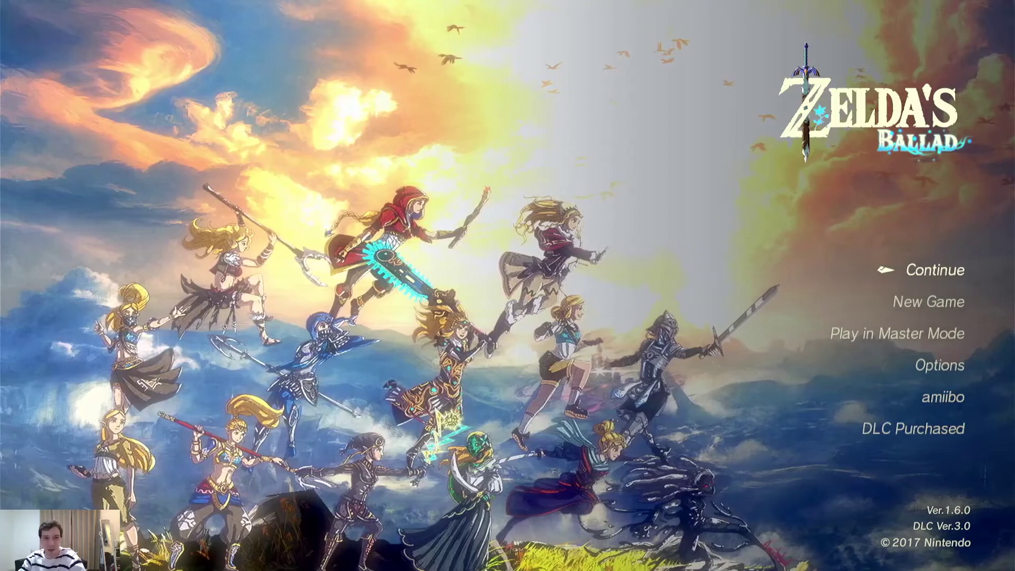
key("Return")
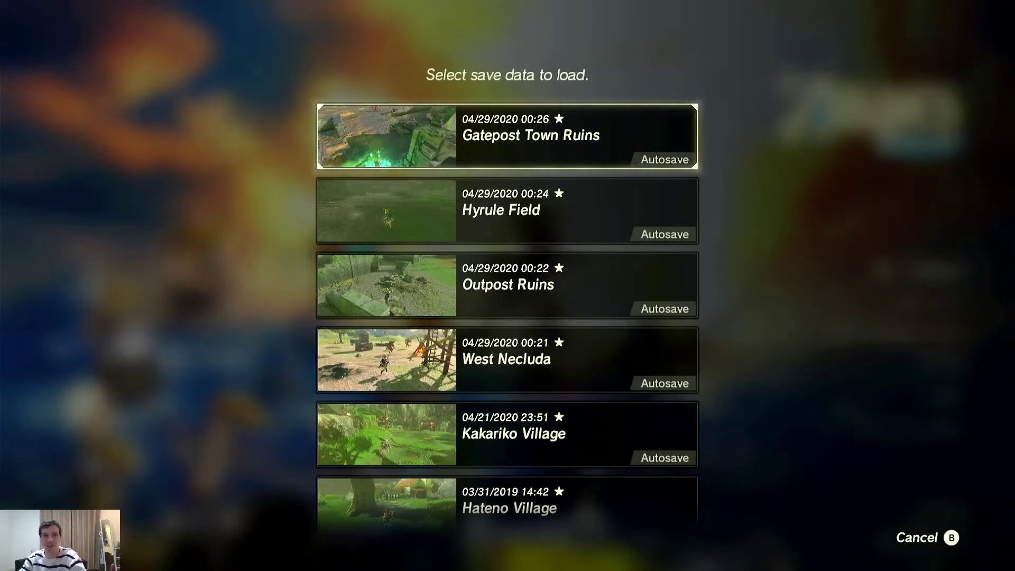
key("Return")
key("Return")
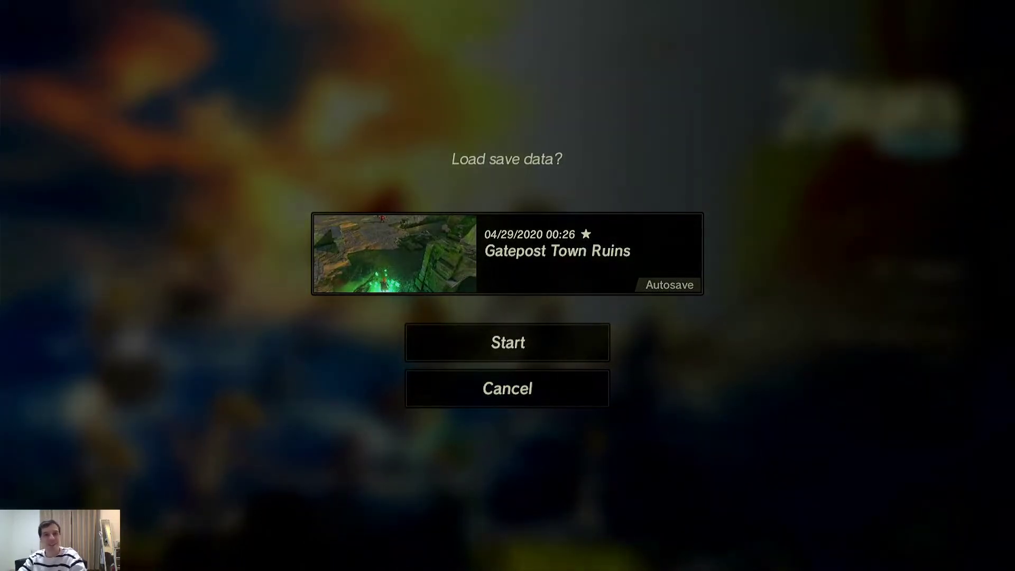